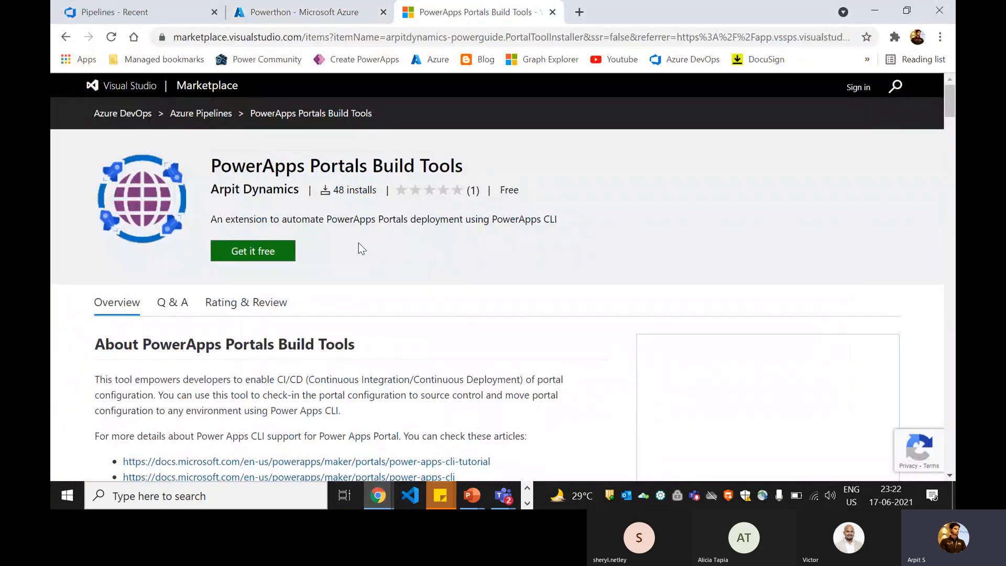
- Return to the organization's projects home and inspect the PowerApps Portals Build Tools marketplace page address
left_click(149, 13)
left_click(126, 99)
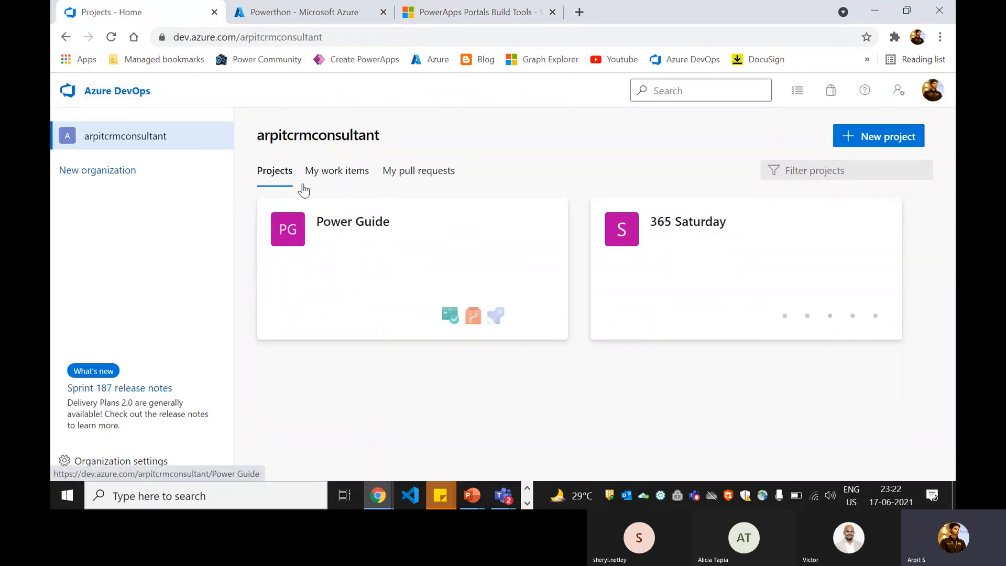
left_click(503, 15)
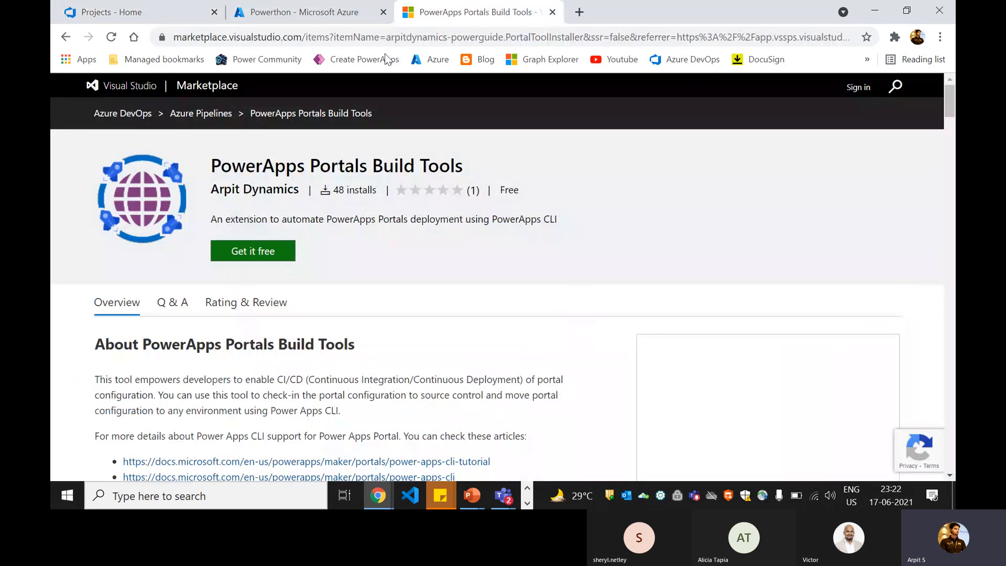
left_click(381, 42)
left_click(466, 39)
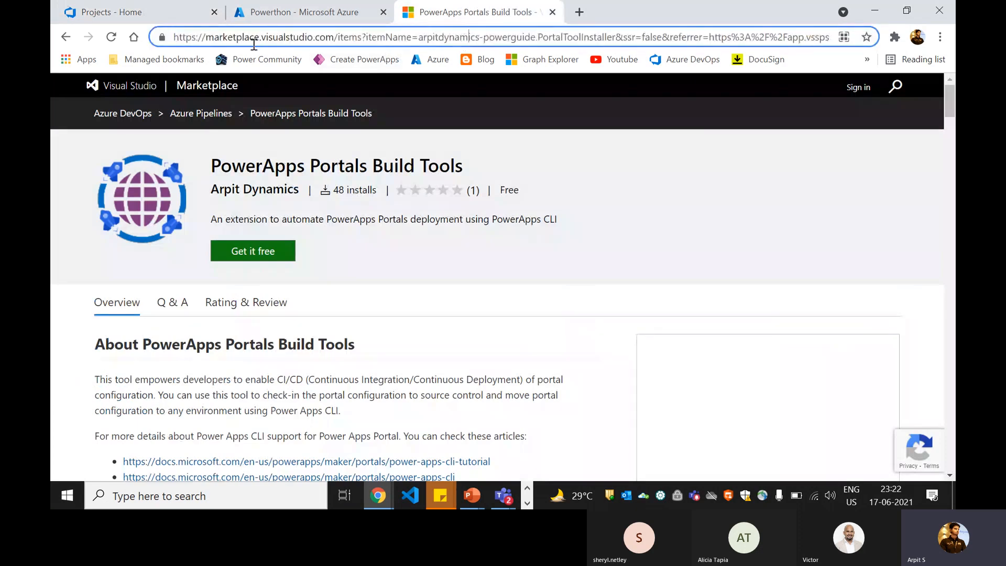
left_click_drag(219, 40, 663, 36)
left_click(461, 39)
left_click(664, 37)
- Check the Azure portal tenant overview, then open the marketplace options from the projects page
left_click(310, 13)
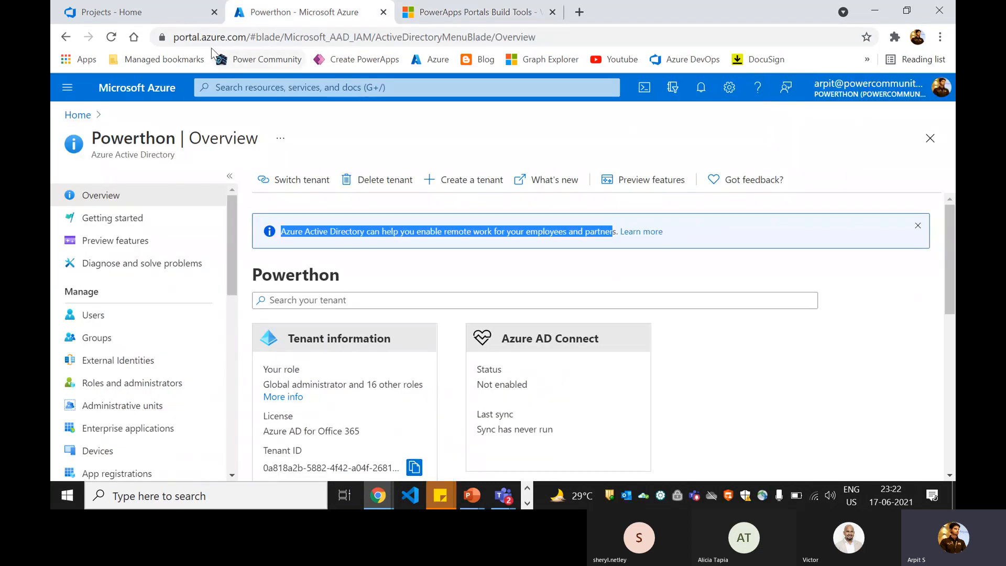
left_click(161, 14)
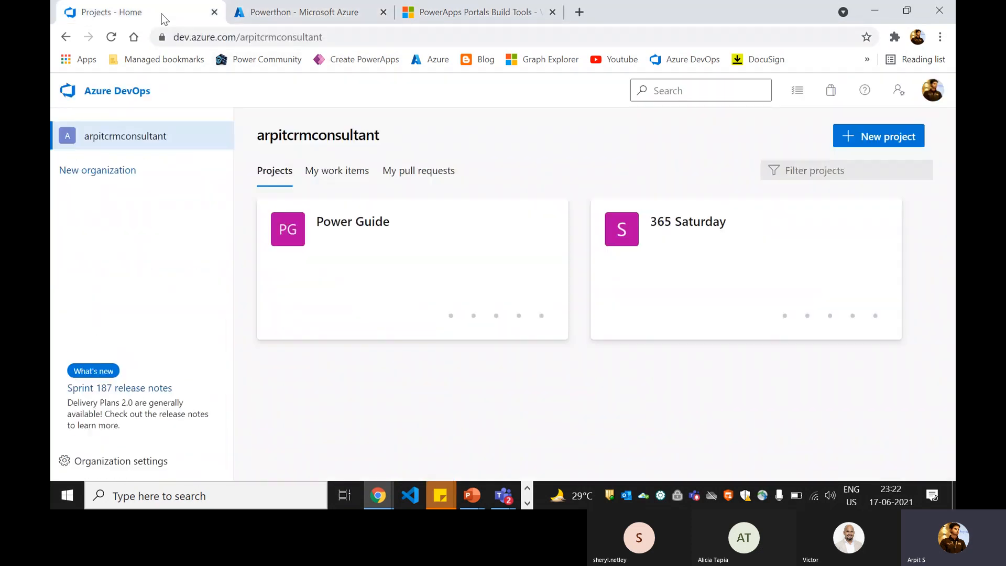
left_click(833, 102)
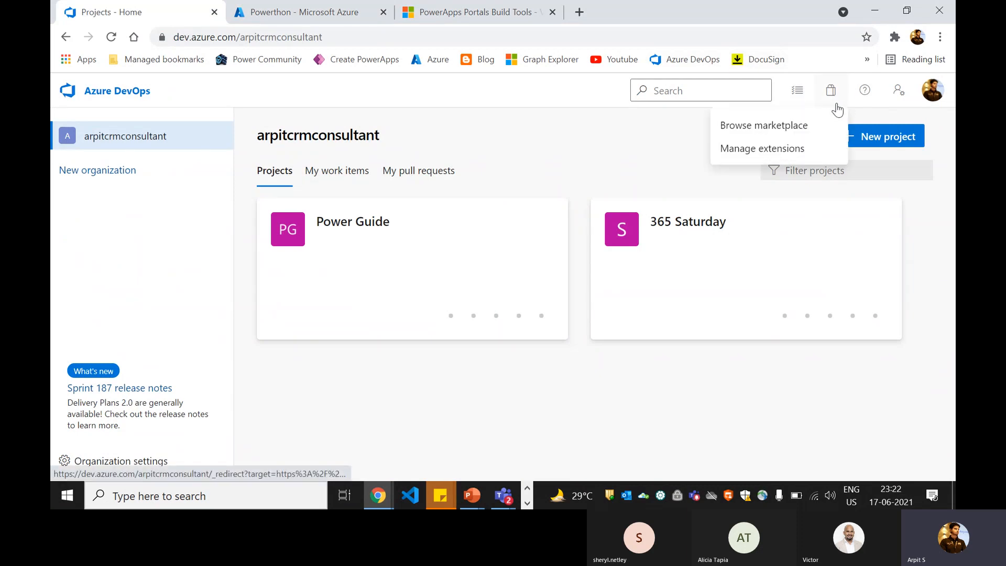
- Search Azure DevOps extensions for 'powerapps portals build tools' and open the PowerApps Portals Build Tools result
left_click(788, 127)
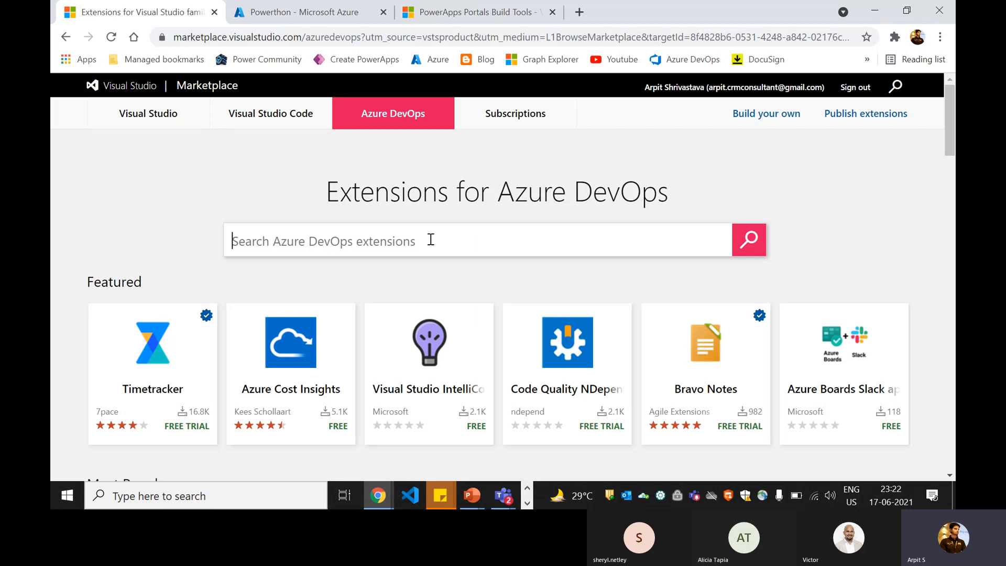
type("po")
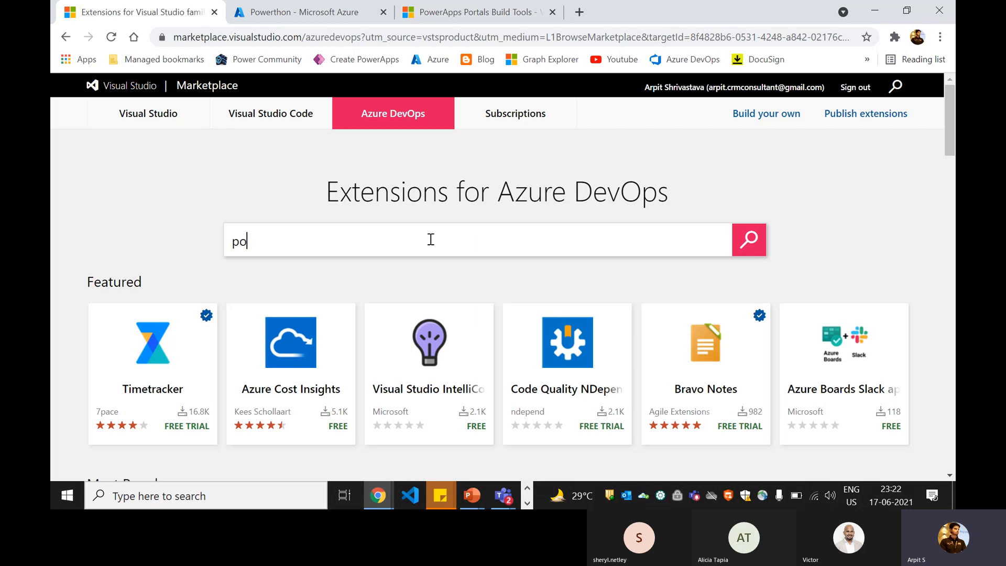
type("werapps p")
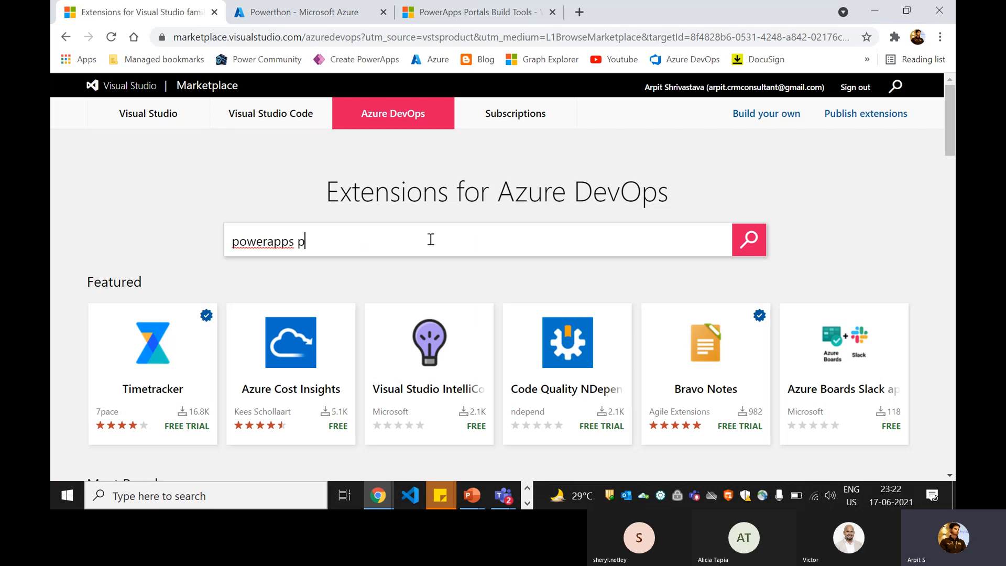
type("ortals build tools")
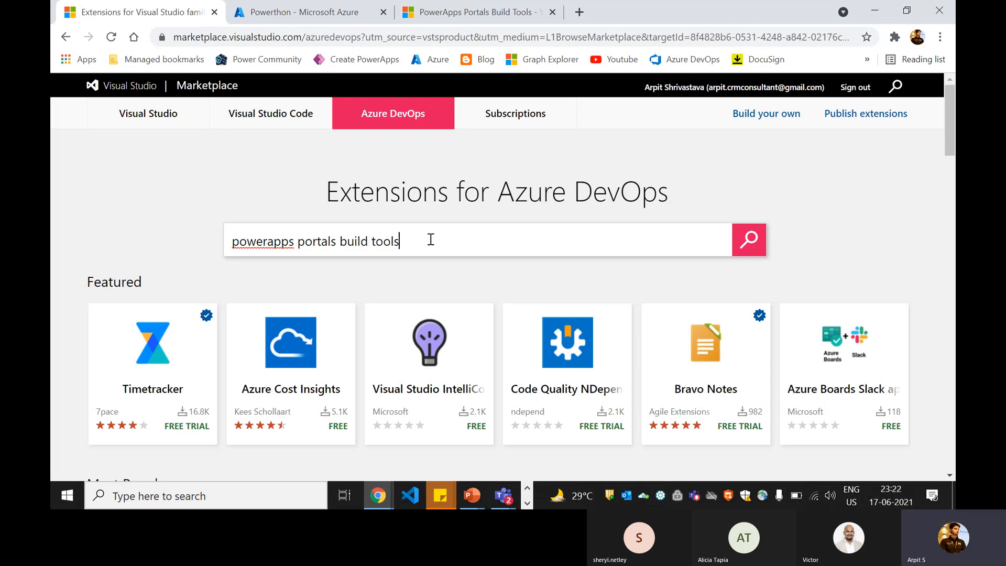
key("Return")
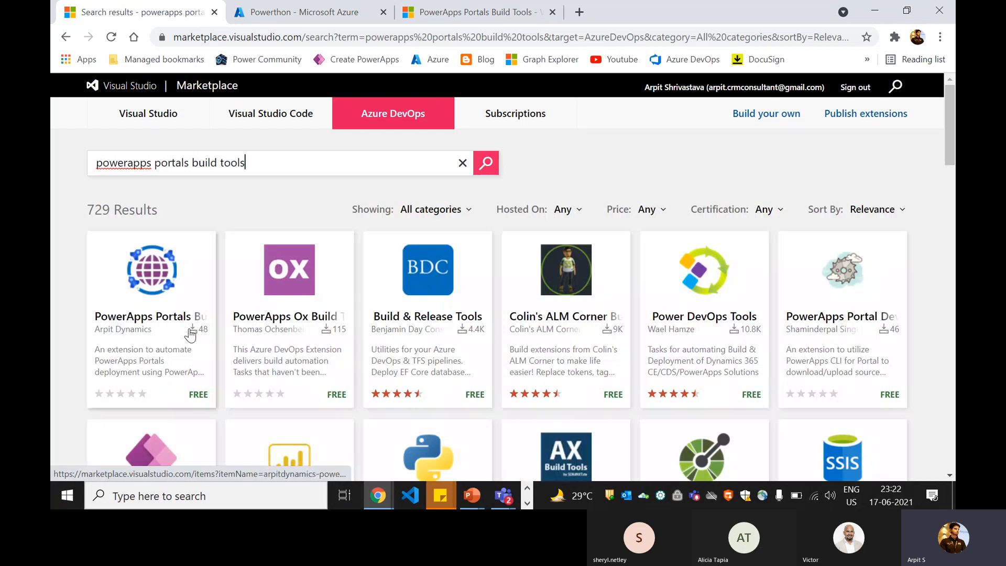
left_click(150, 324)
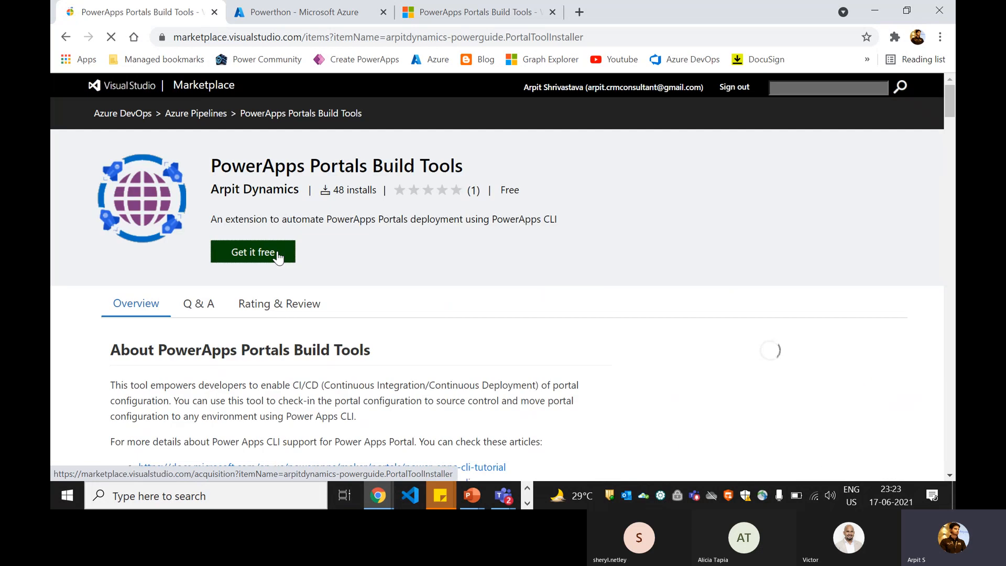
- Choose Get it free for PowerApps Portals Build Tools and scroll through its documentation
left_click(252, 264)
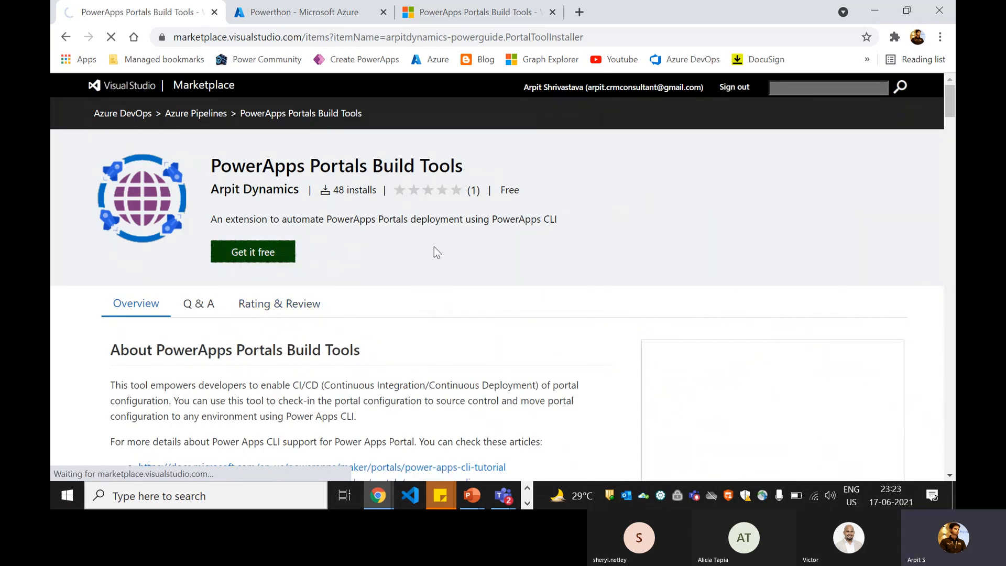
scroll(436, 243, "down", 5)
scroll(437, 240, "down", 14)
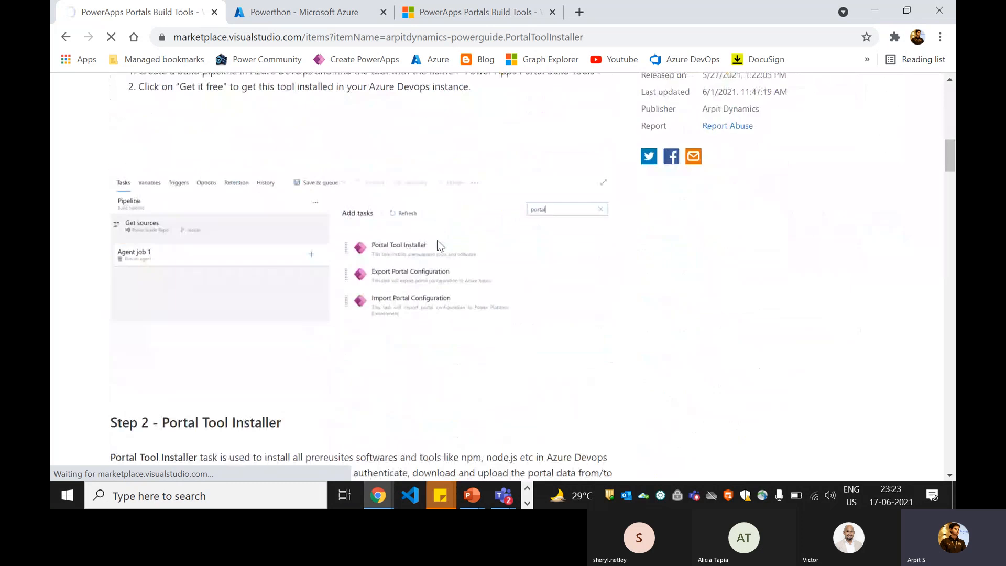
scroll(437, 240, "down", 9)
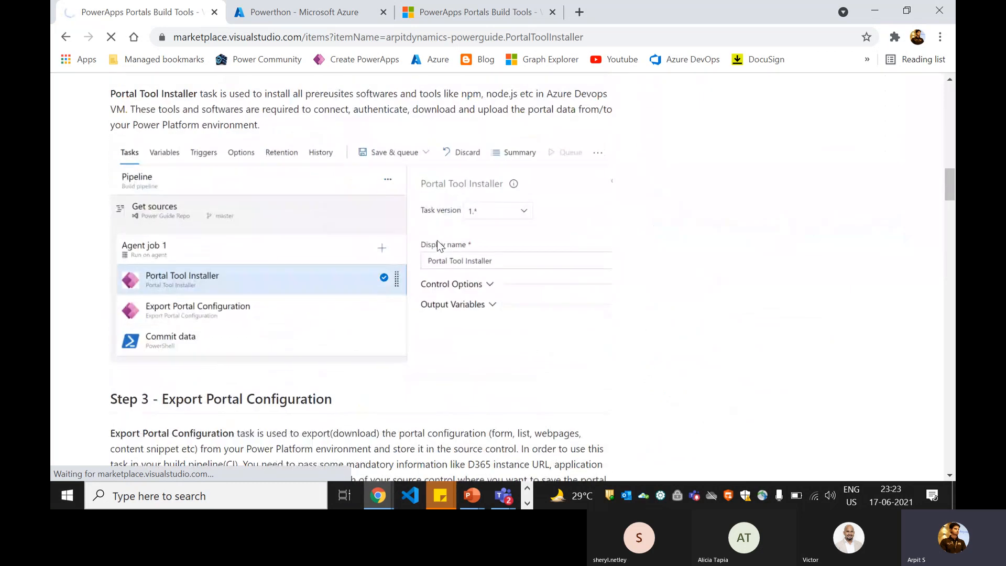
scroll(437, 241, "down", 1)
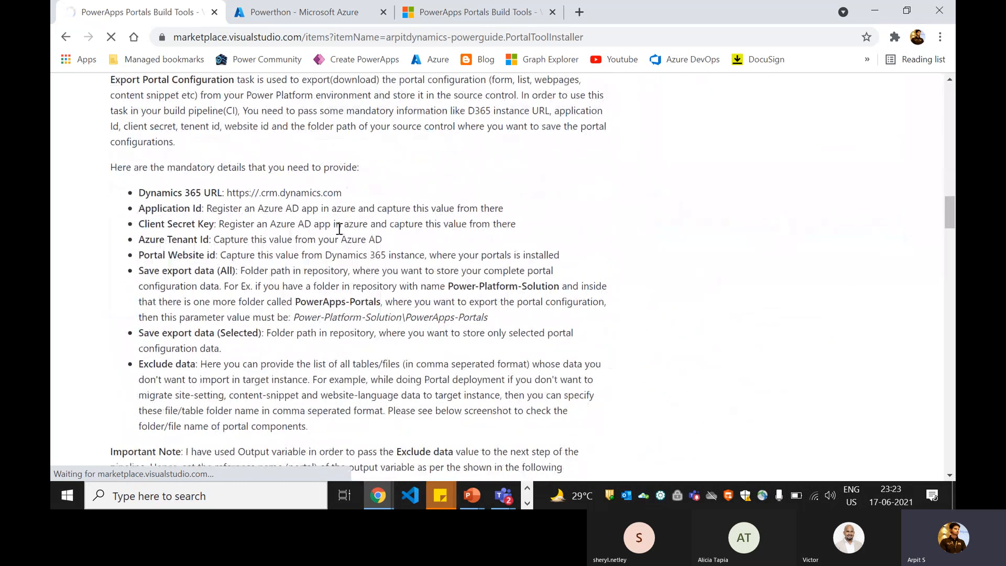
scroll(338, 228, "down", 10)
scroll(335, 230, "up", 3)
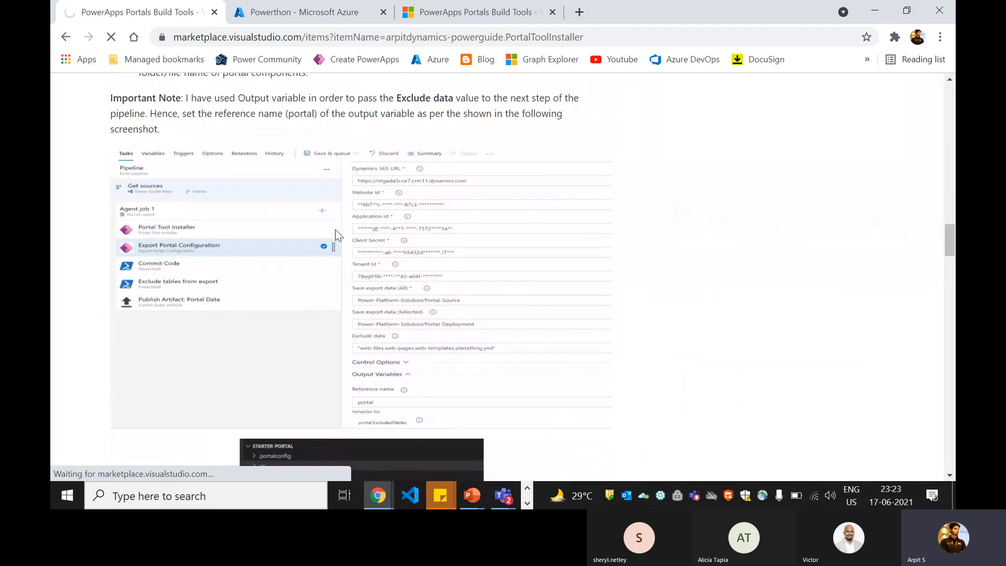
scroll(241, 249, "up", 1)
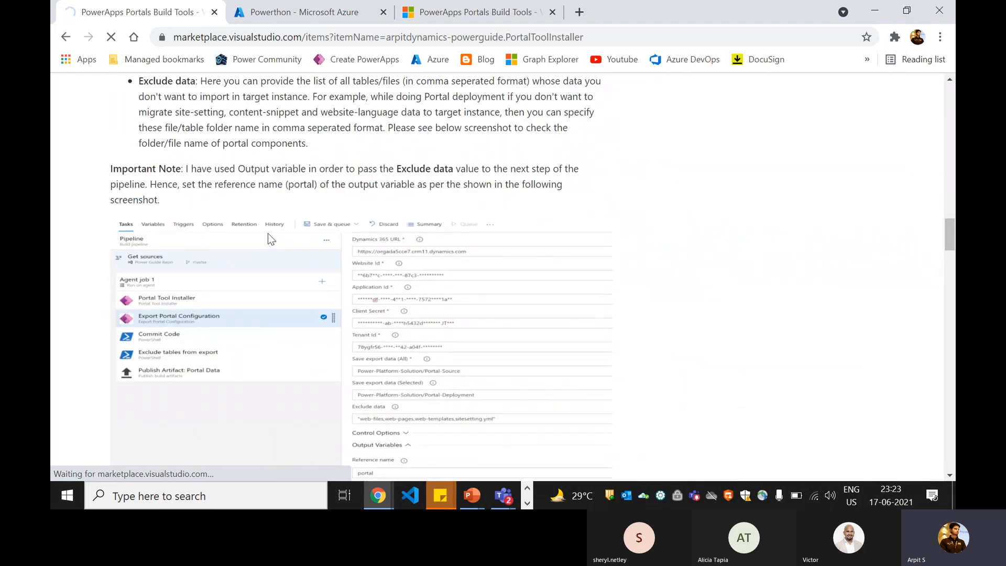
scroll(291, 227, "up", 3)
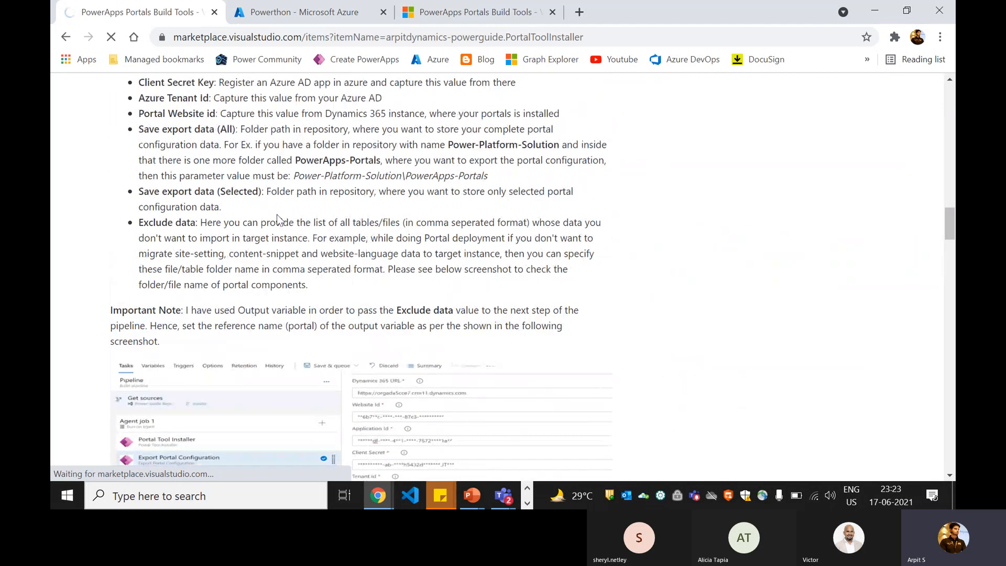
scroll(279, 218, "up", 20)
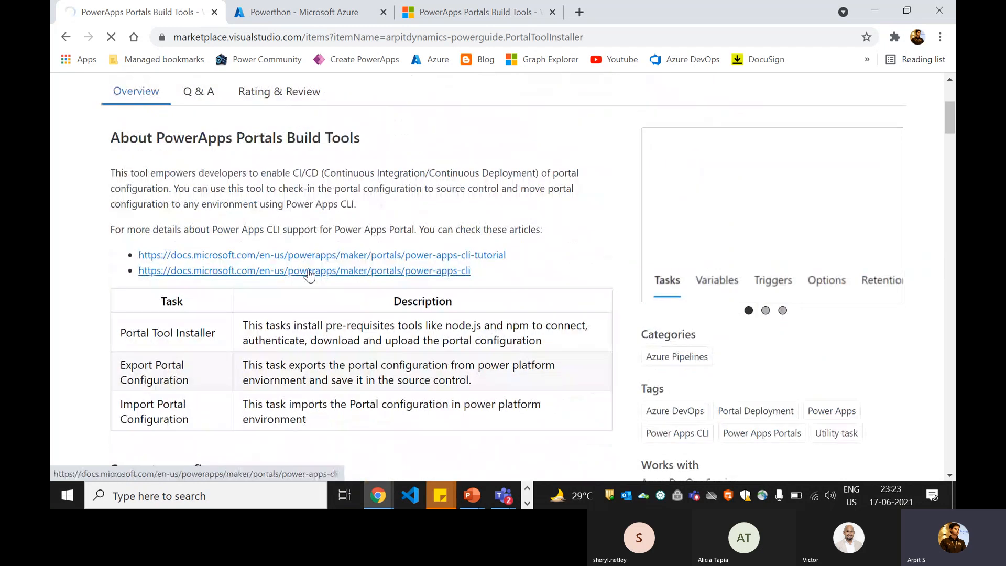
scroll(309, 275, "up", 3)
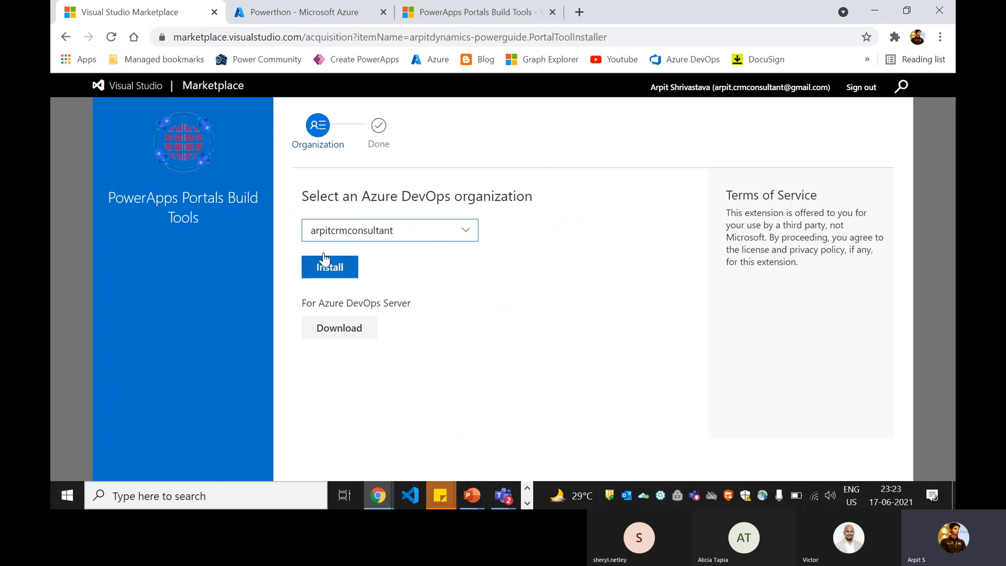
- Install PowerApps Portals Build Tools into the chosen organization and proceed to it
left_click(335, 272)
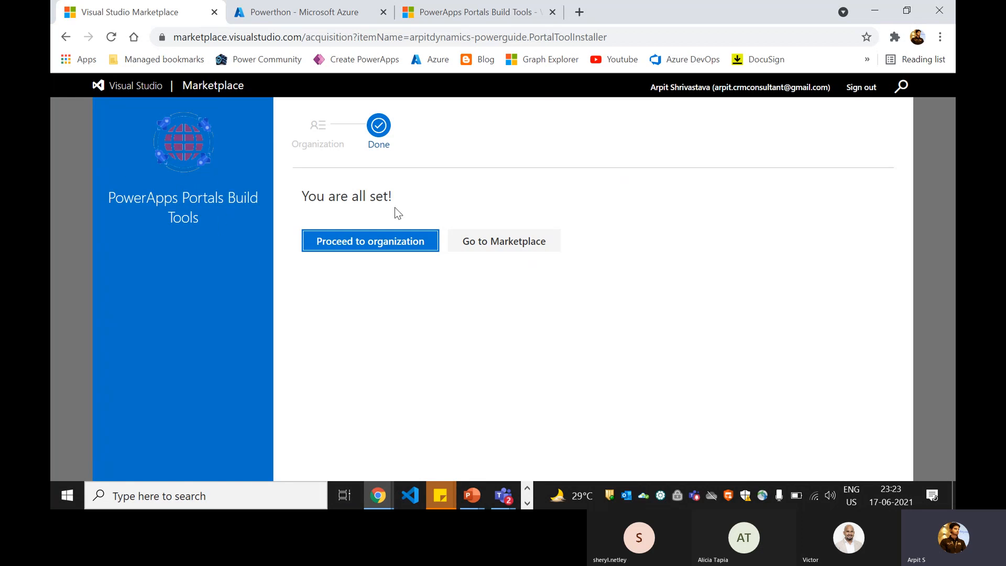
left_click(350, 245)
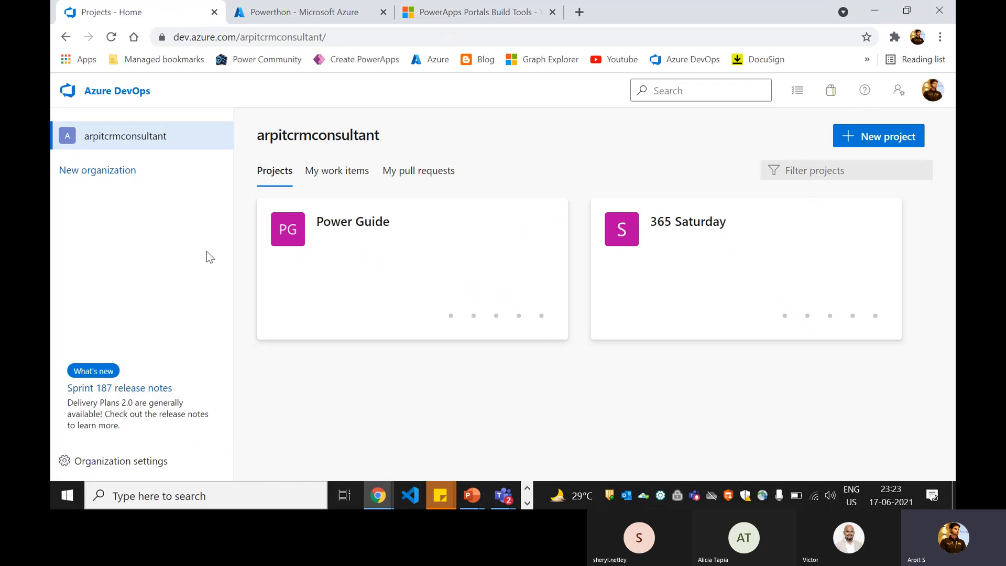
- Open the organization's installed Extensions and view the PowerApps Portals Build Tools details
left_click(112, 461)
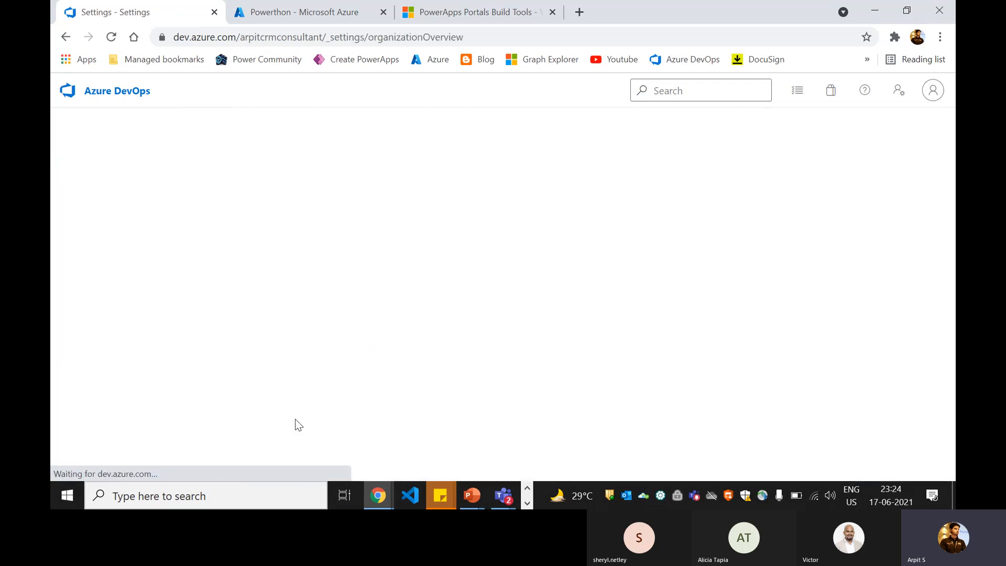
left_click(126, 404)
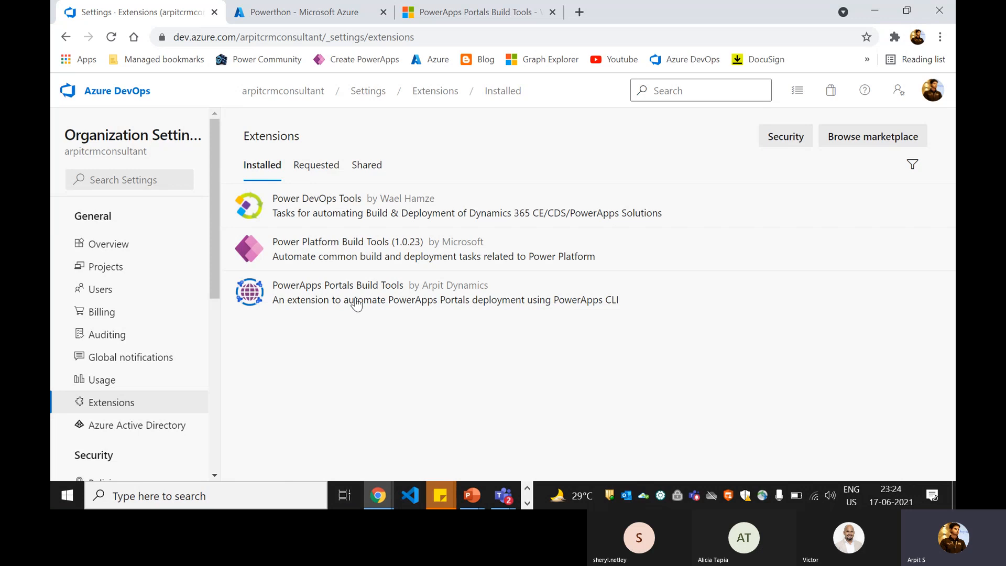
left_click(406, 306)
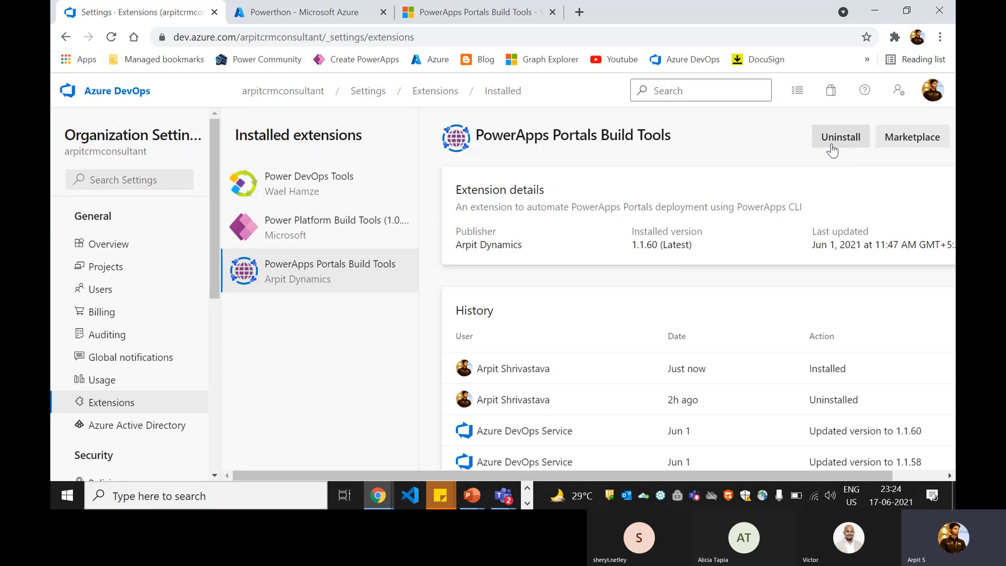
- Highlight the extension's Last updated date for emphasis
left_click_drag(694, 244, 710, 242)
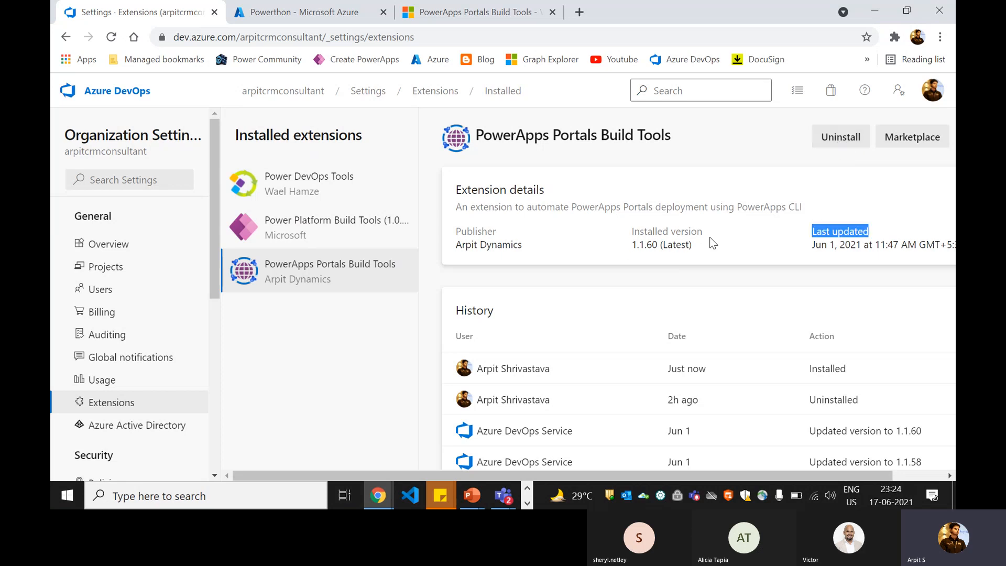
left_click(845, 247)
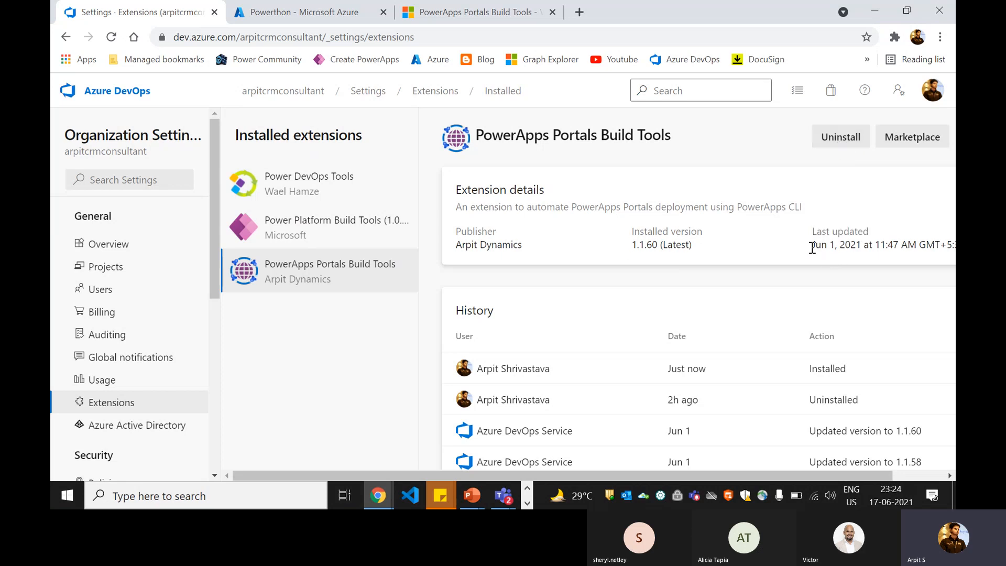
left_click_drag(812, 248, 953, 246)
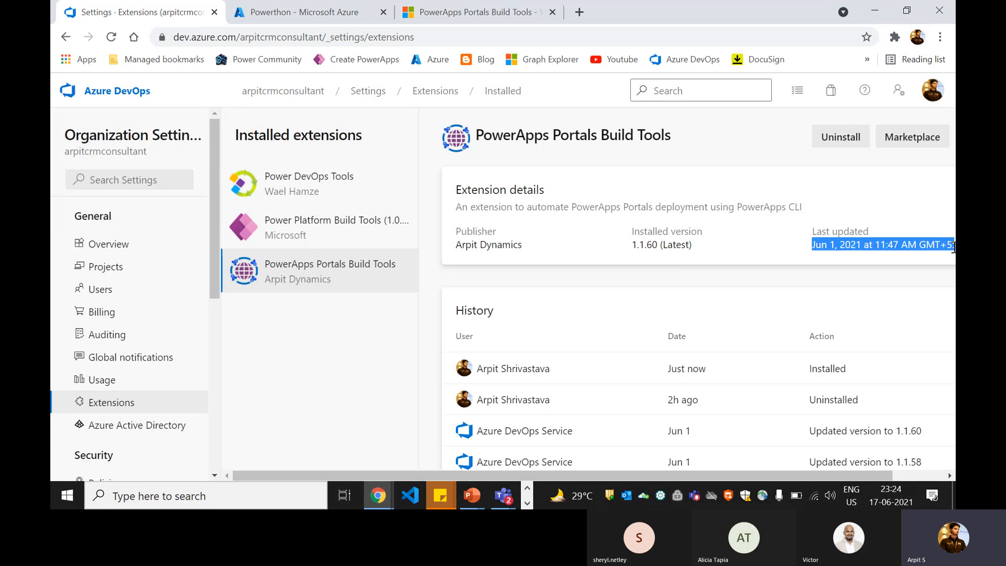
left_click(827, 247)
left_click_drag(824, 246, 898, 247)
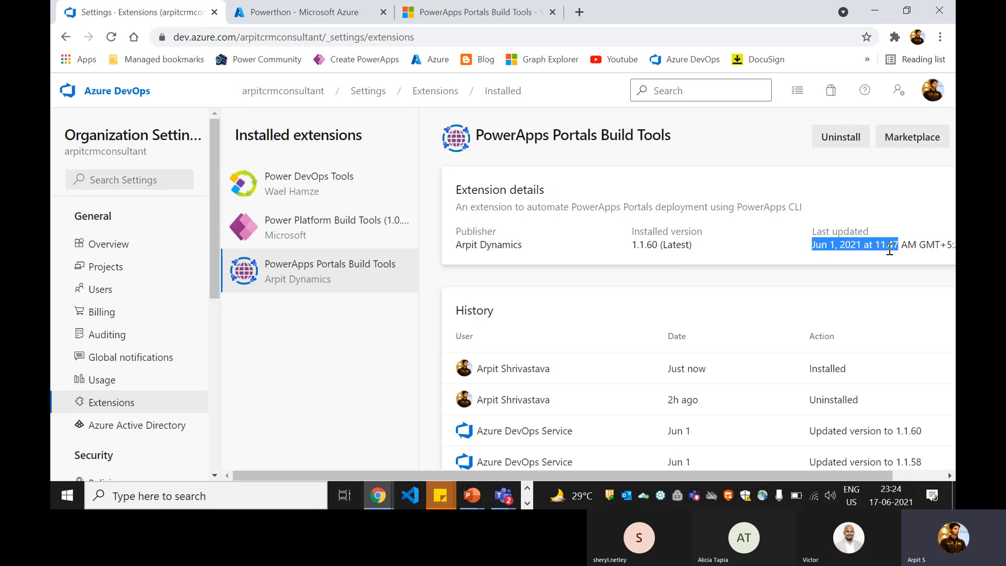
left_click(465, 312)
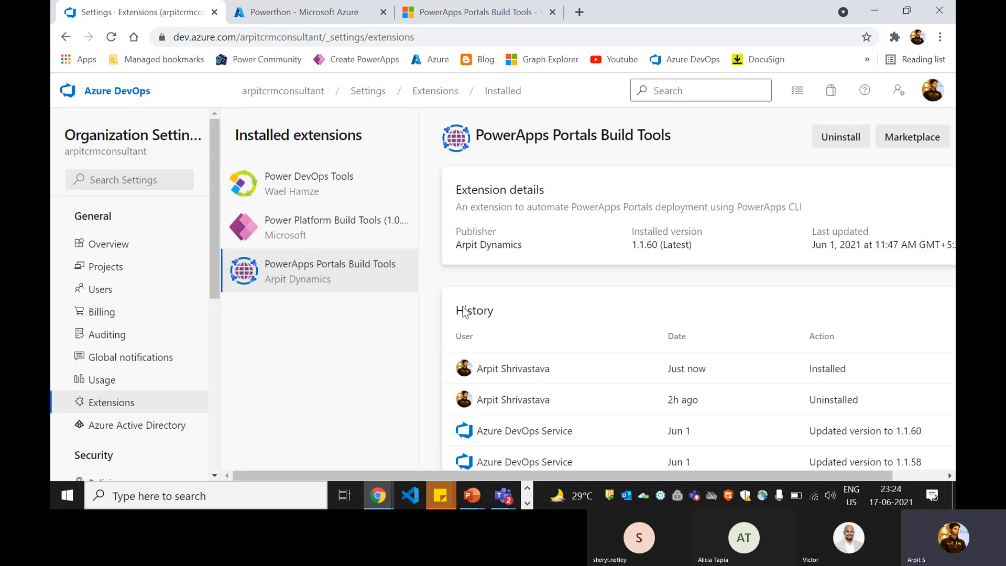
- Open the Power Guide project's repository files
left_click(104, 99)
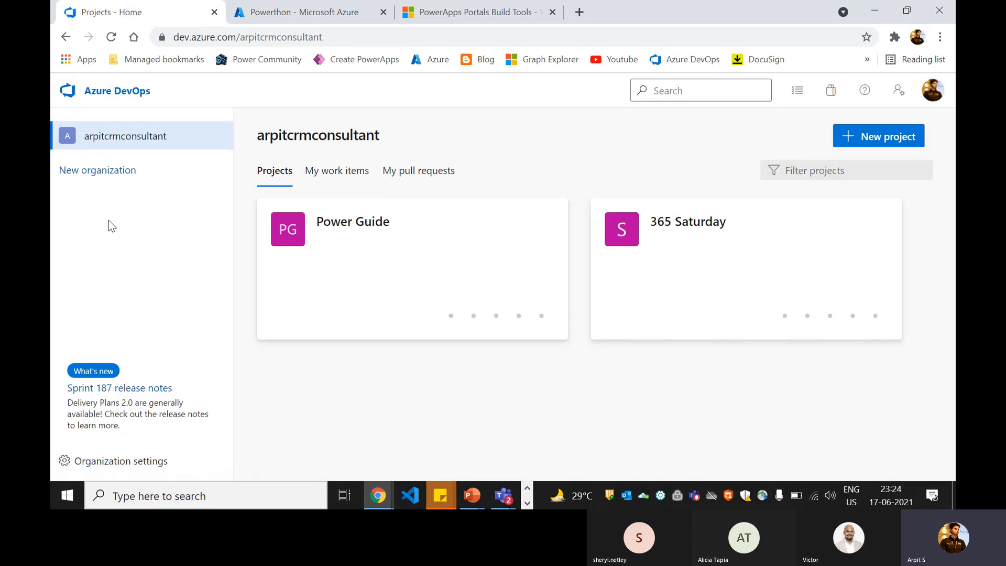
left_click(358, 264)
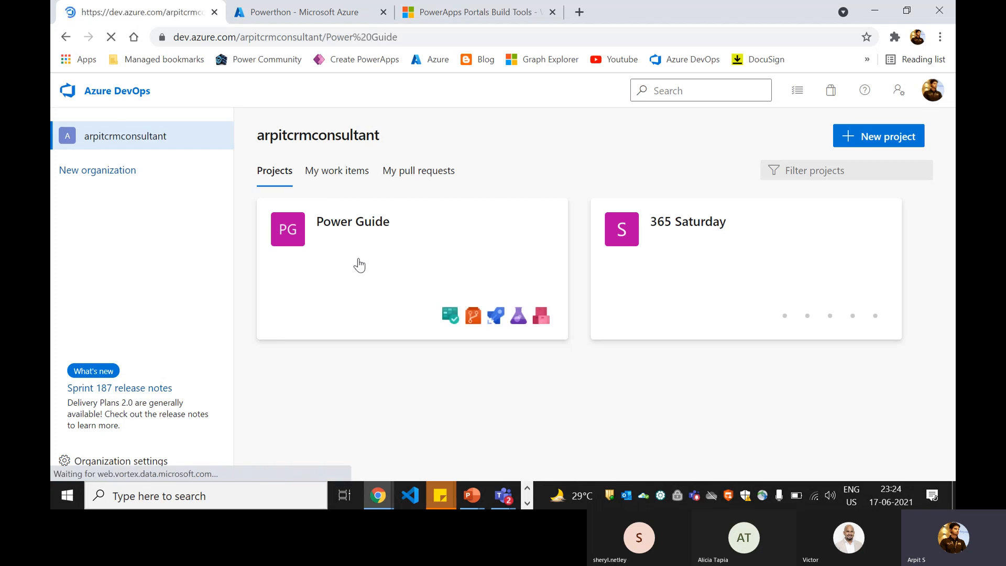
left_click(129, 314)
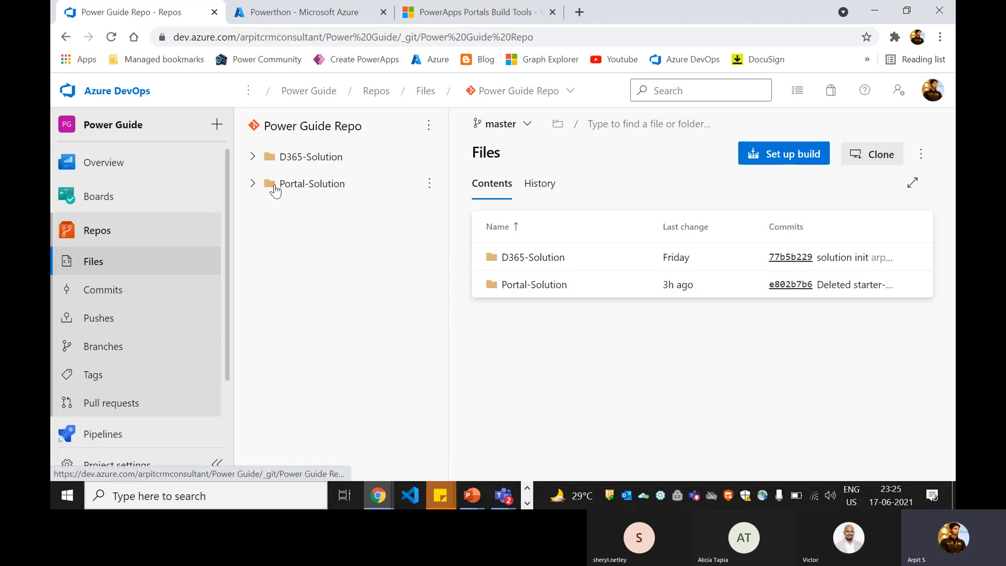
- Expand Portal-Solution, peek into Portal-Source and Portal-Deployment, then go to Pipelines
left_click(253, 184)
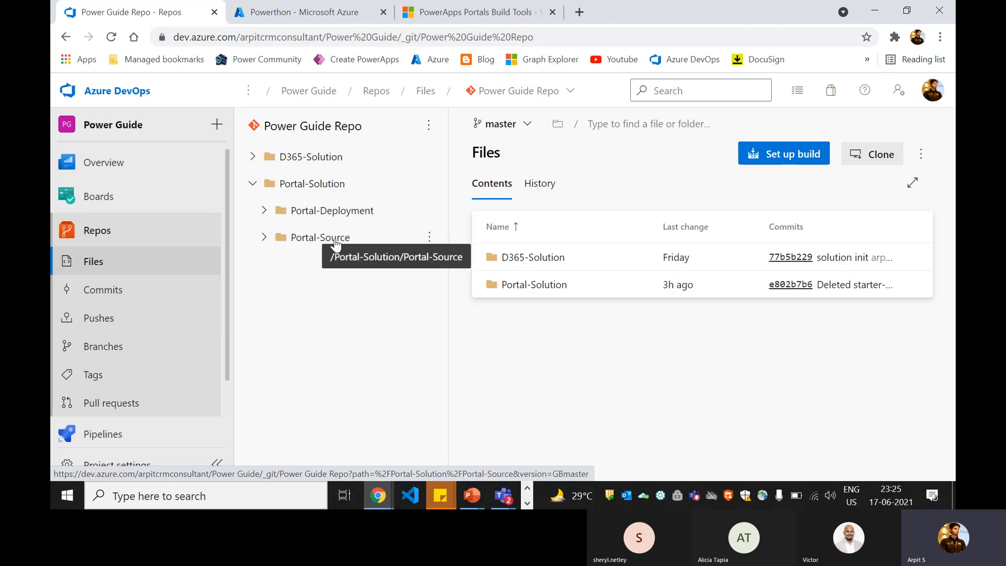
left_click(263, 237)
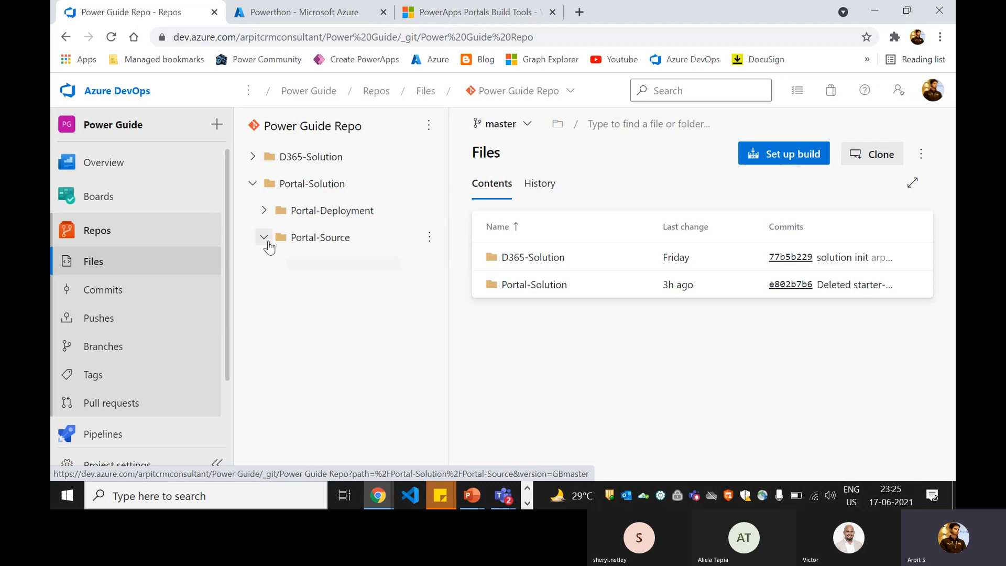
left_click(264, 237)
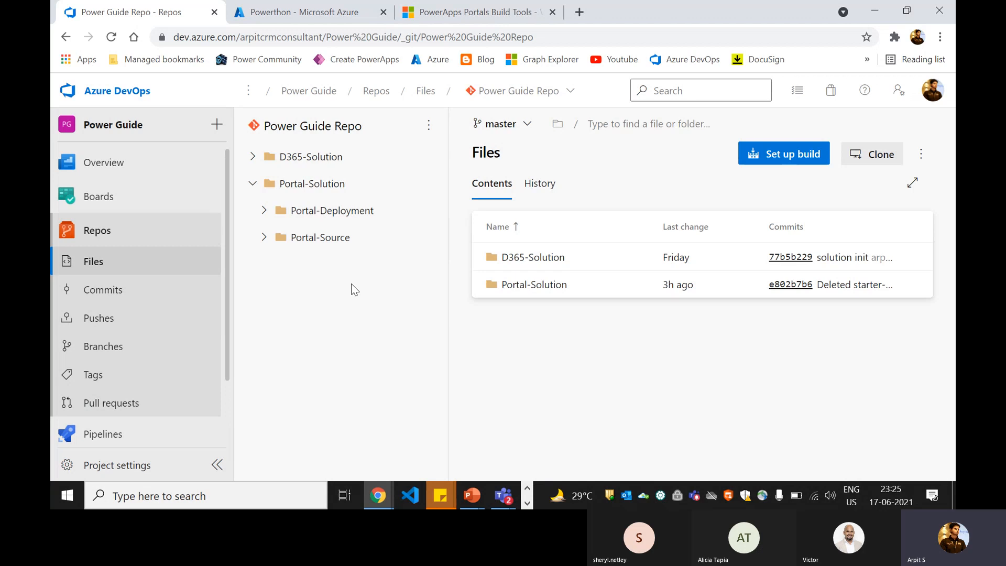
left_click(282, 215)
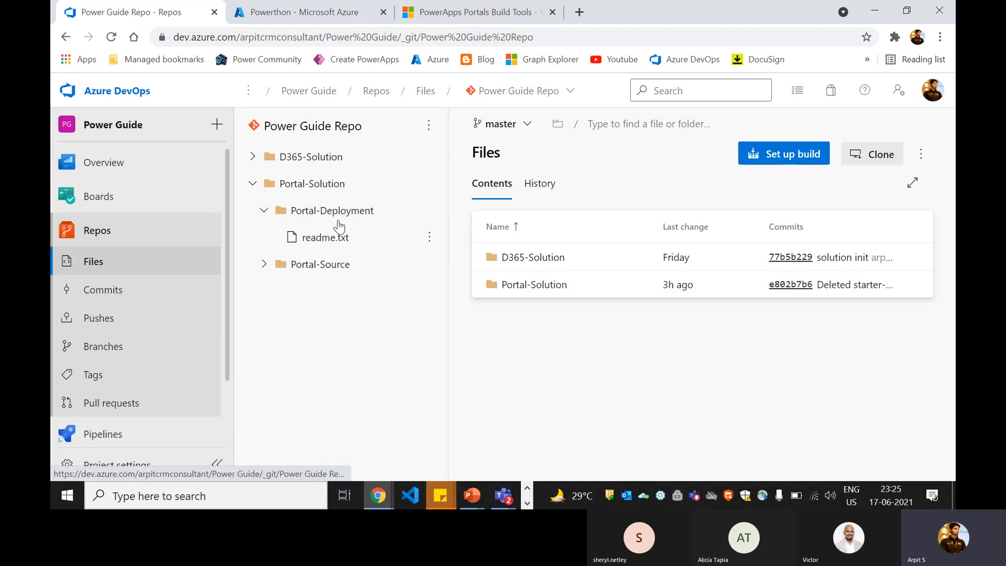
left_click(264, 210)
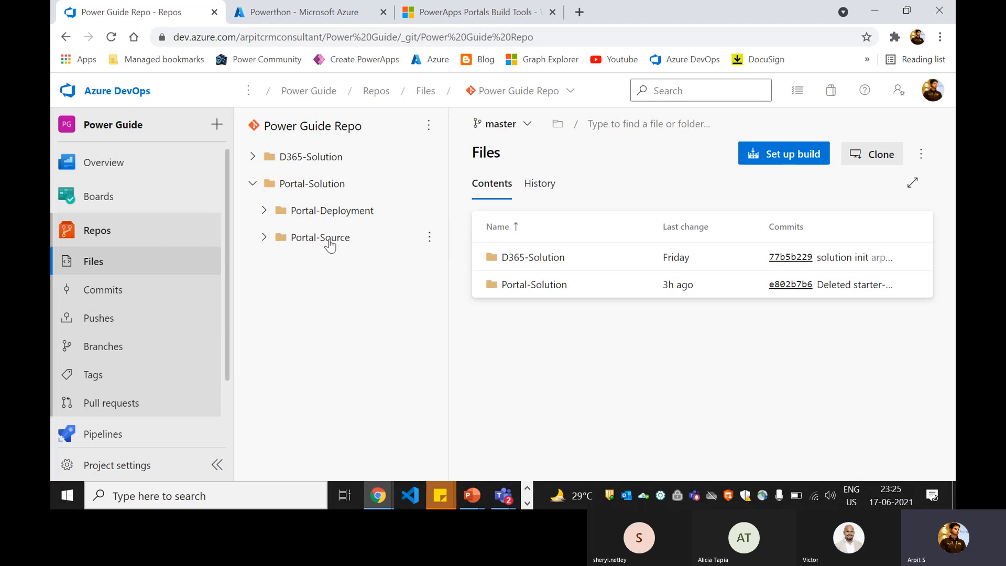
left_click(116, 433)
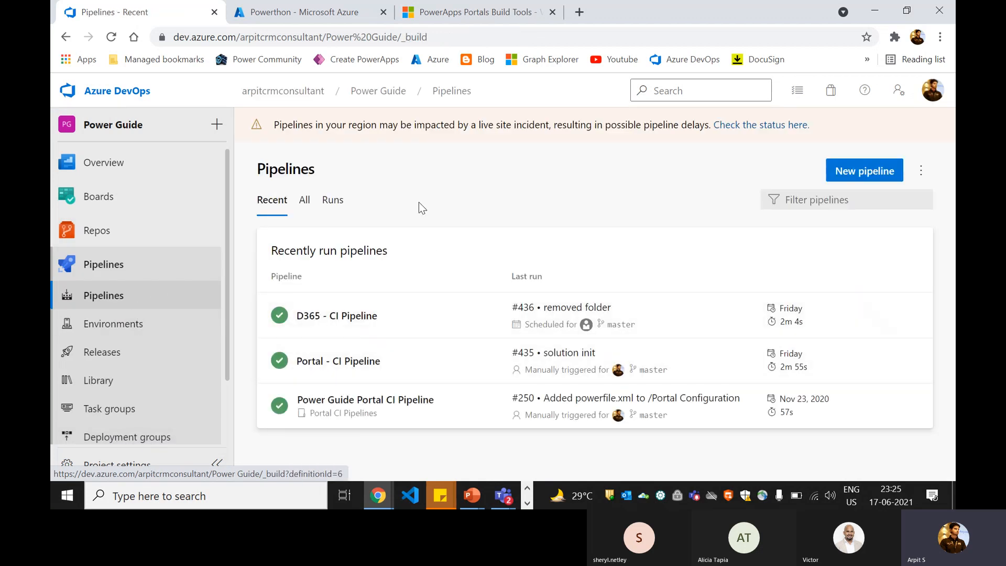
- Create a classic-editor pipeline from an empty job using Power Guide Repo's master branch
left_click(837, 181)
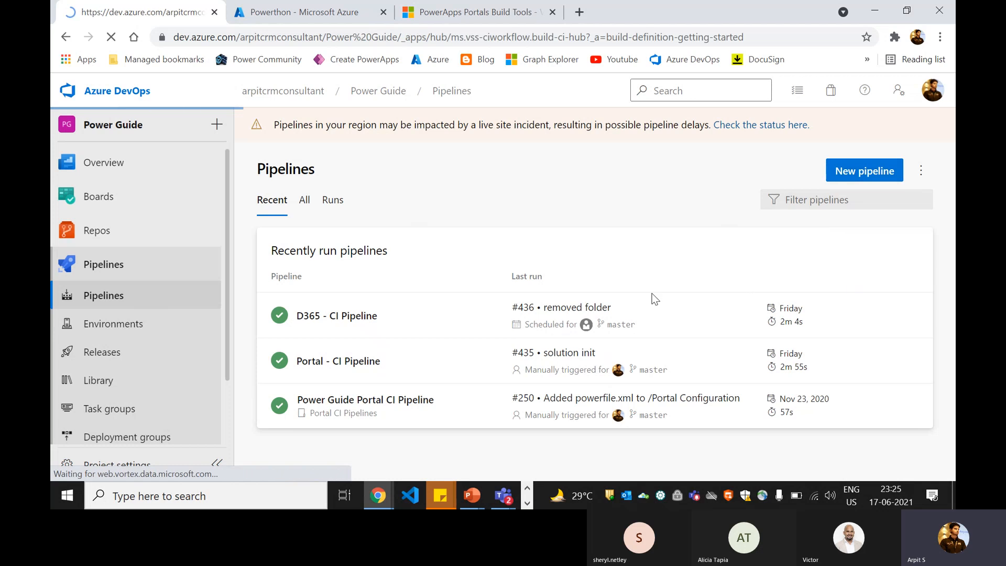
scroll(561, 258, "down", 2)
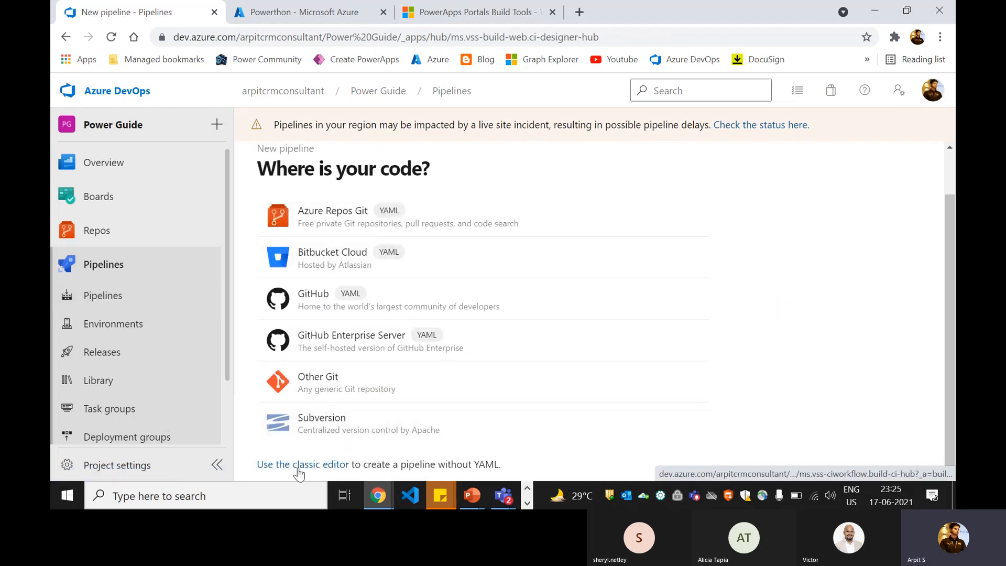
left_click(302, 468)
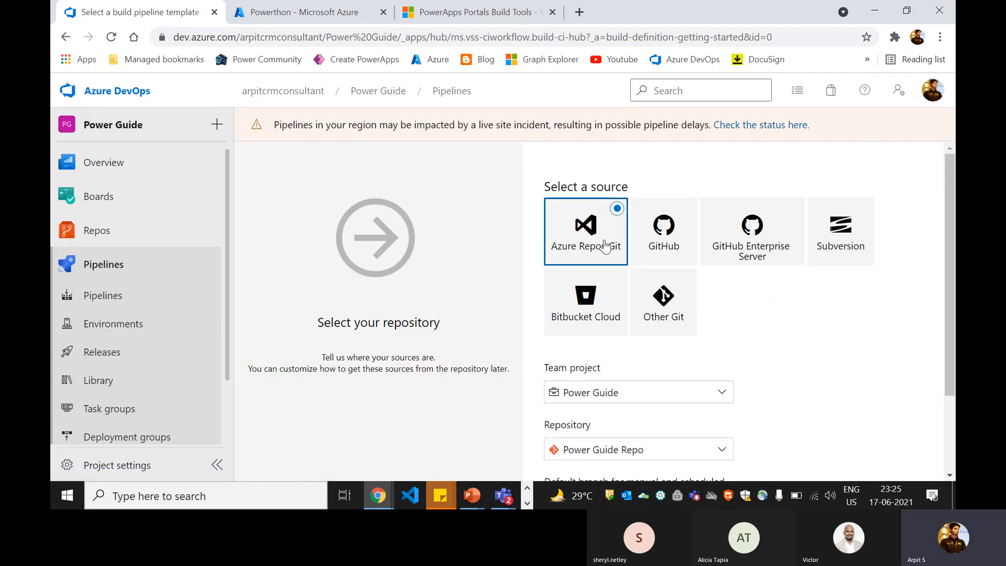
scroll(605, 236, "down", 1)
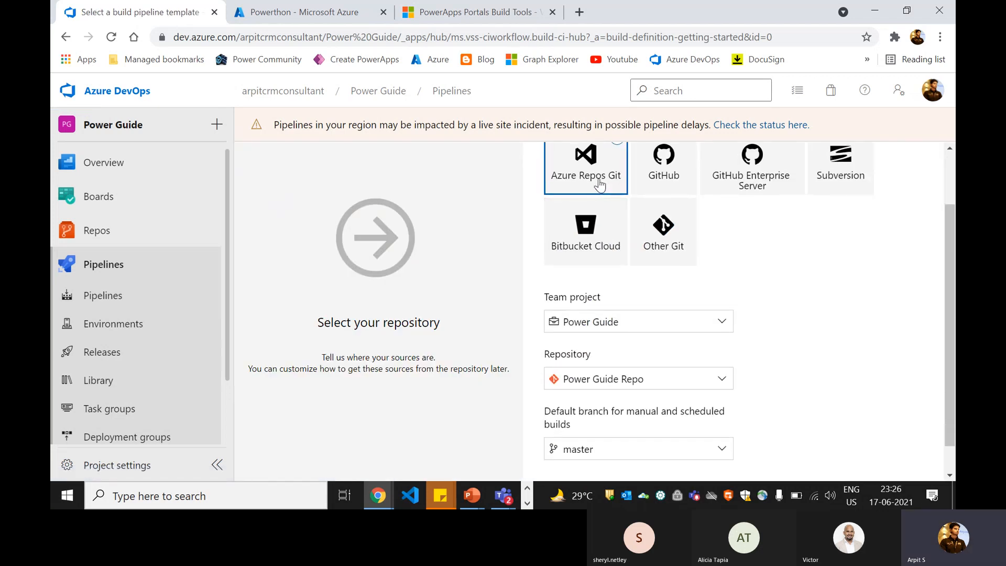
scroll(637, 292, "down", 1)
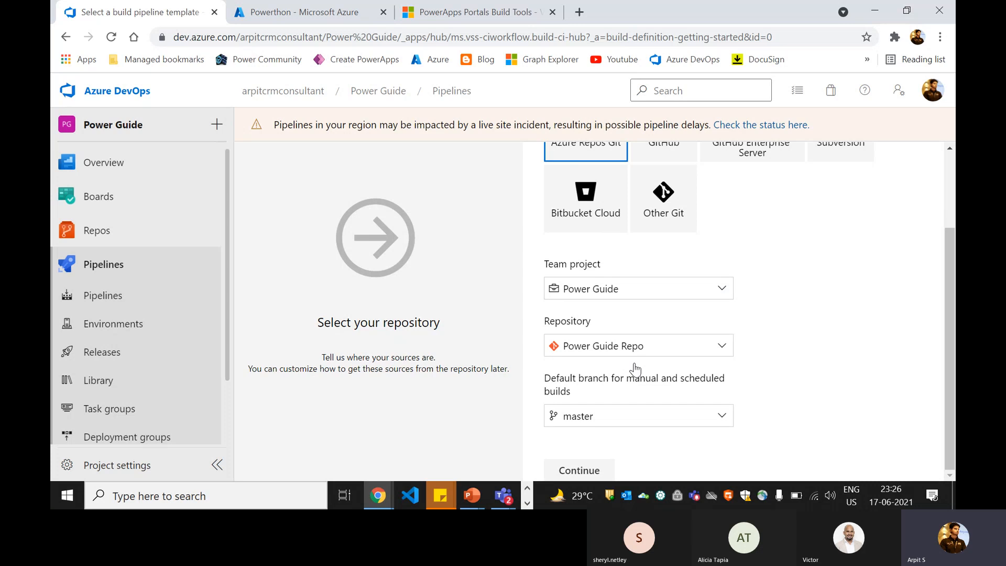
left_click(592, 469)
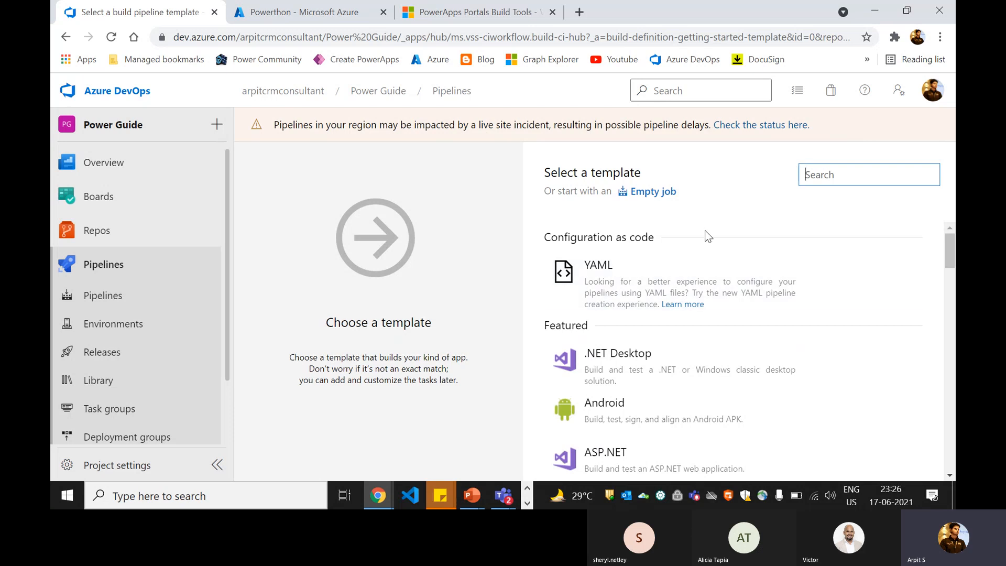
left_click(652, 192)
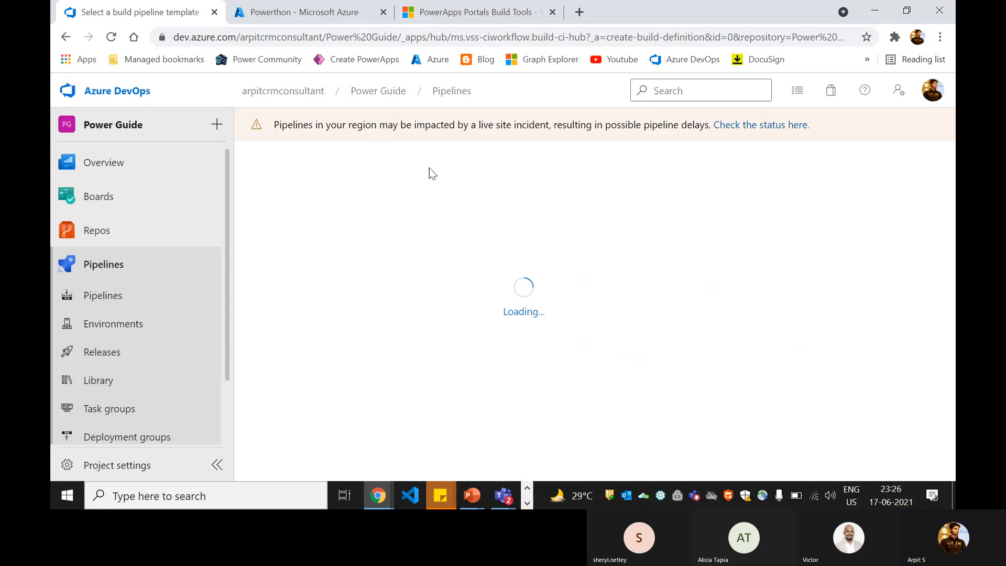
right_click(153, 15)
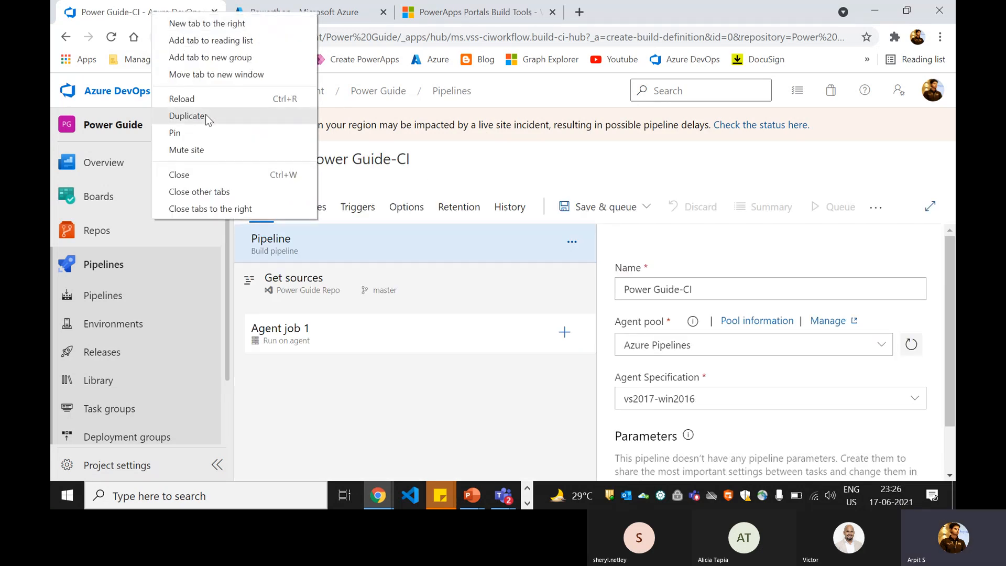
- Duplicate the browser tab and rename the build pipeline to PortalZtoH-CI
left_click(205, 115)
left_click(196, 20)
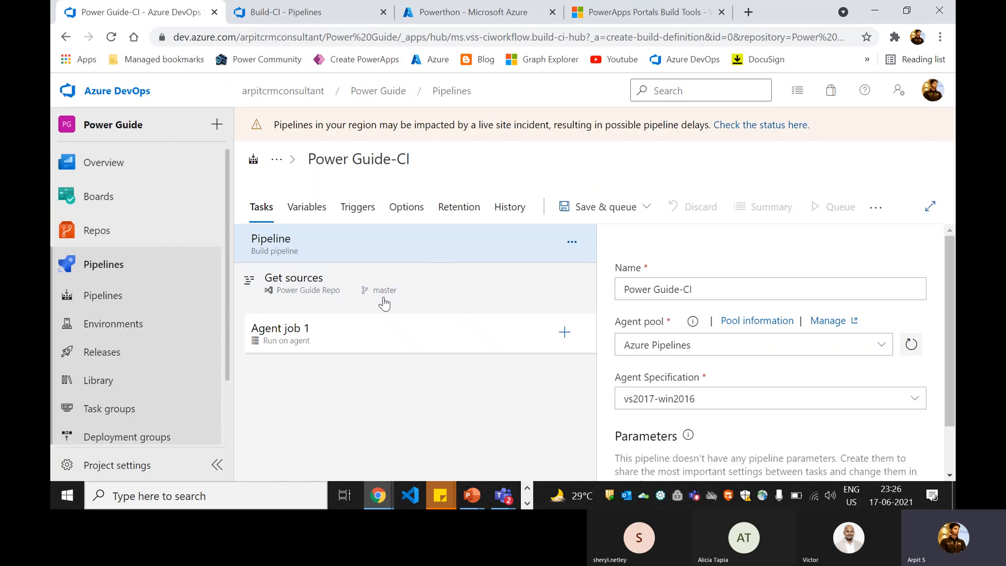
left_click(398, 165)
left_click_drag(310, 157, 411, 151)
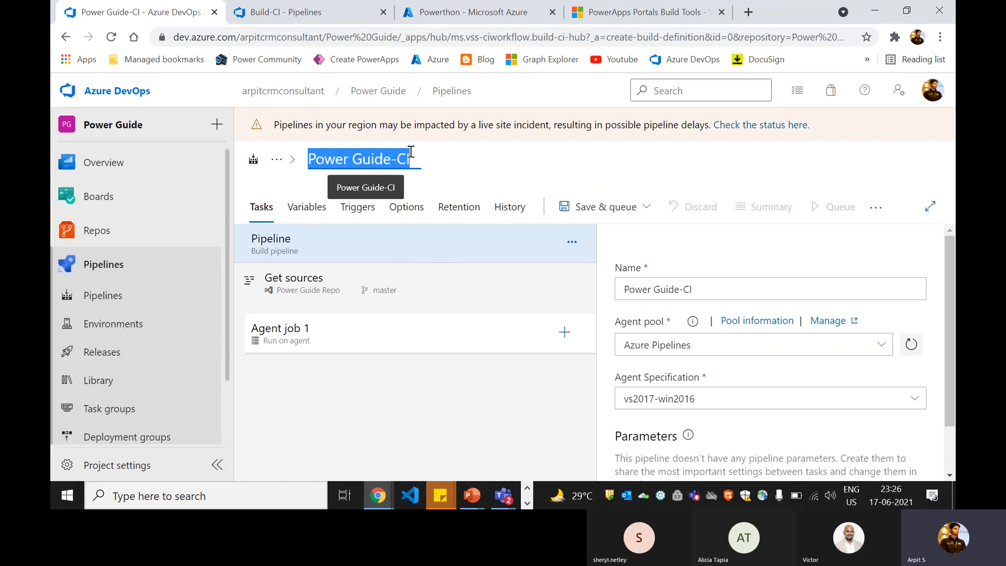
type("Portal")
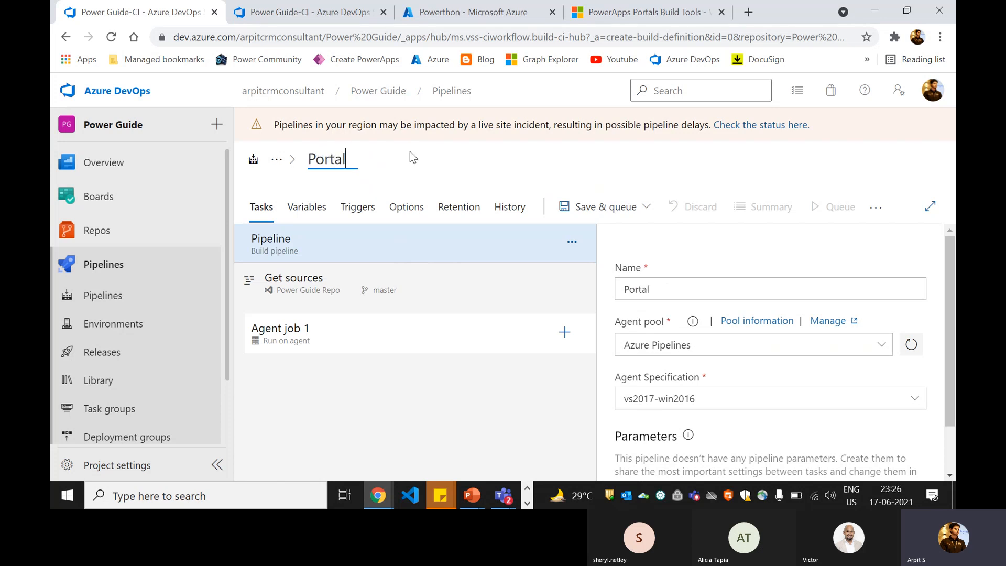
type("ZtoH")
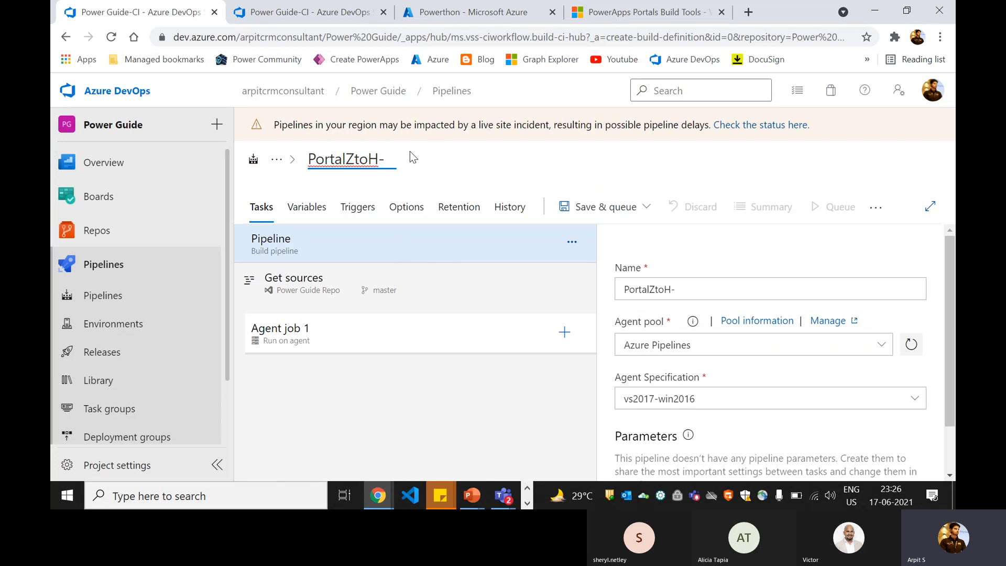
type("-CI")
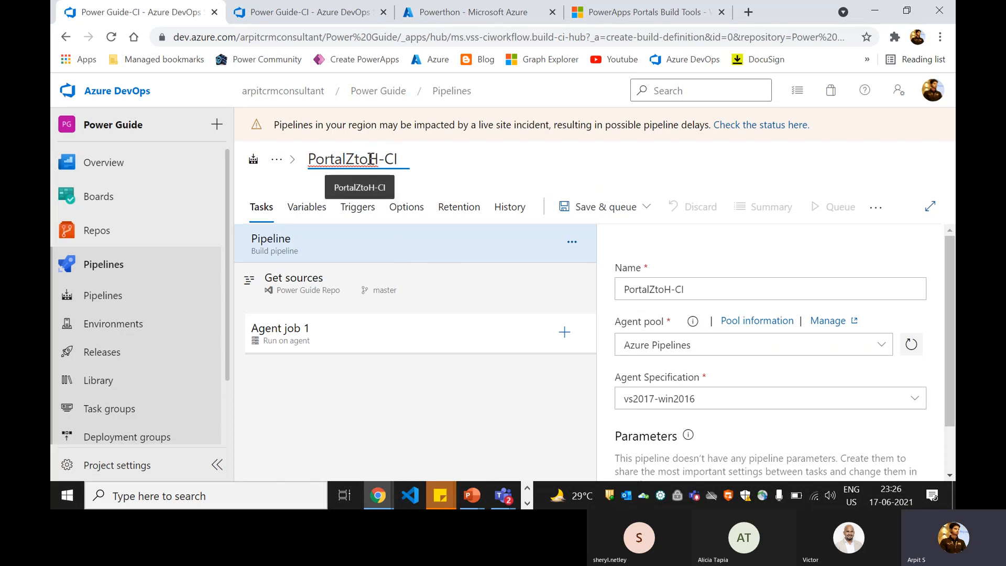
left_click(462, 165)
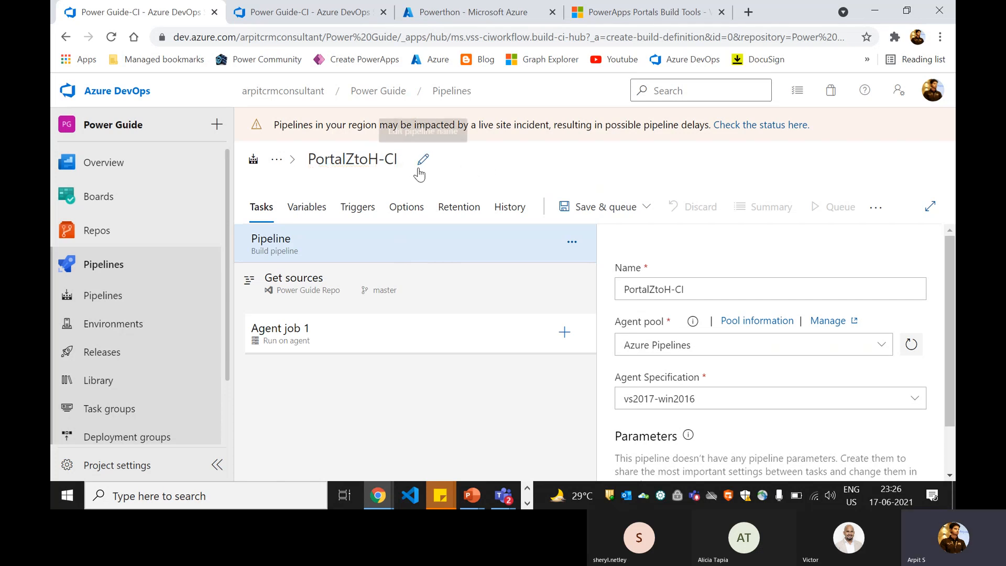
left_click(353, 335)
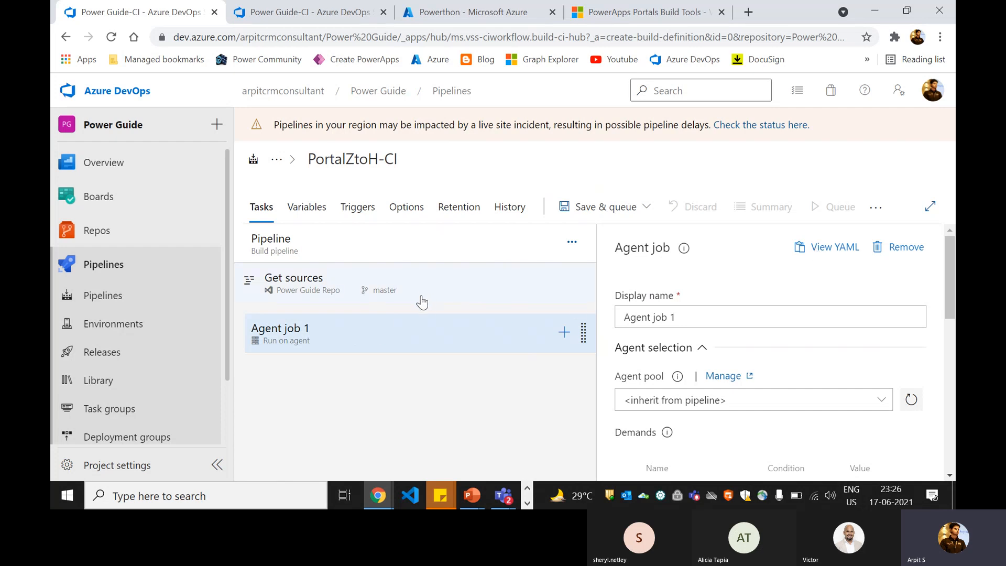
- Search the task list for 'power' and add the Portal Tool Installer task to Agent job 1
left_click(564, 334)
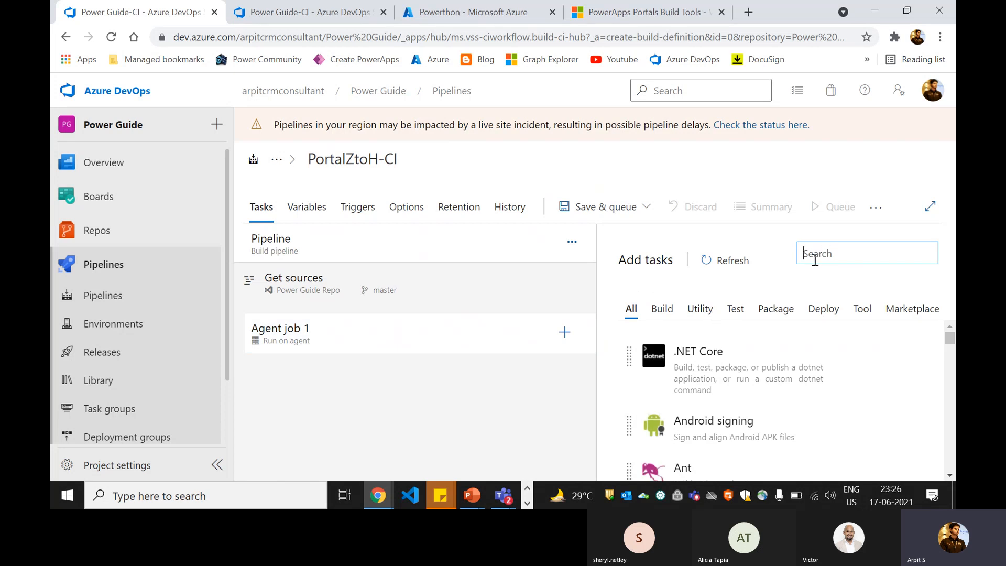
type("por")
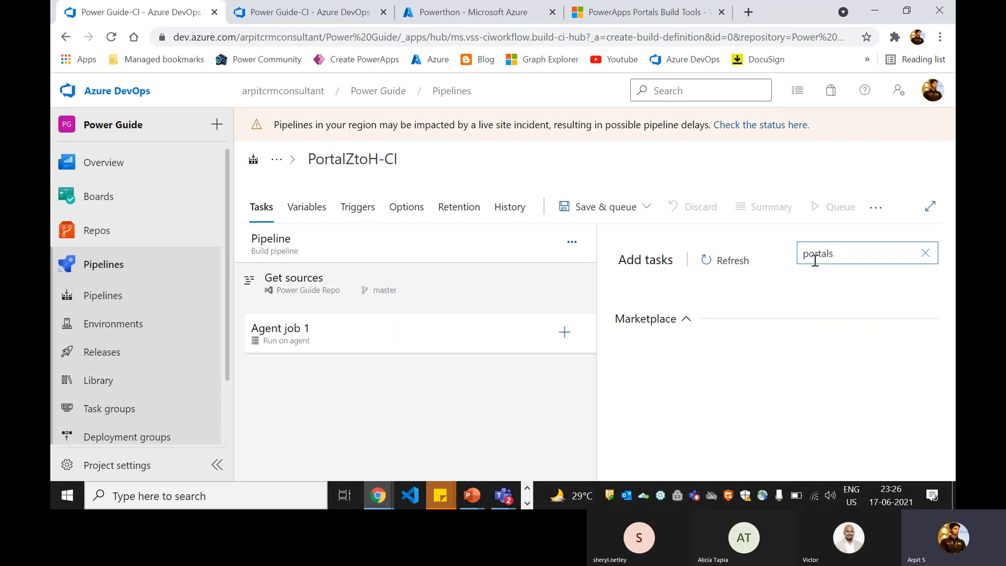
key("BackSpace")
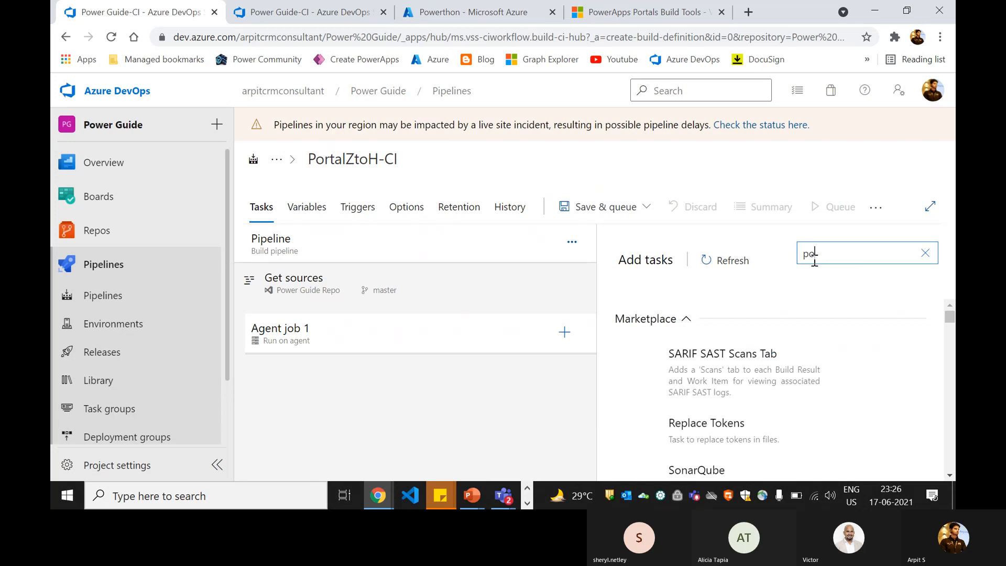
type("we")
key("BackSpace")
key("BackSpace")
key("BackSpace")
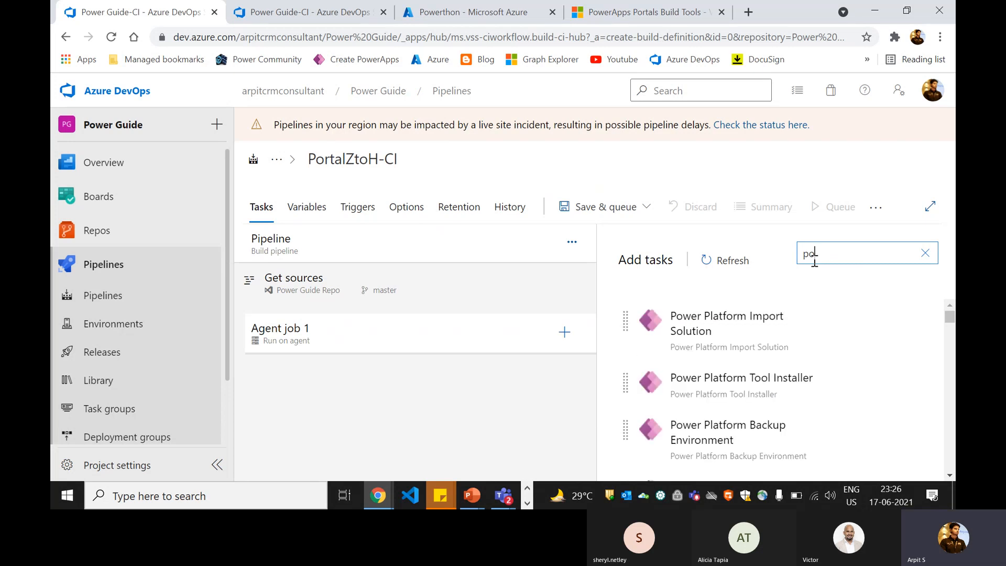
type("rtal")
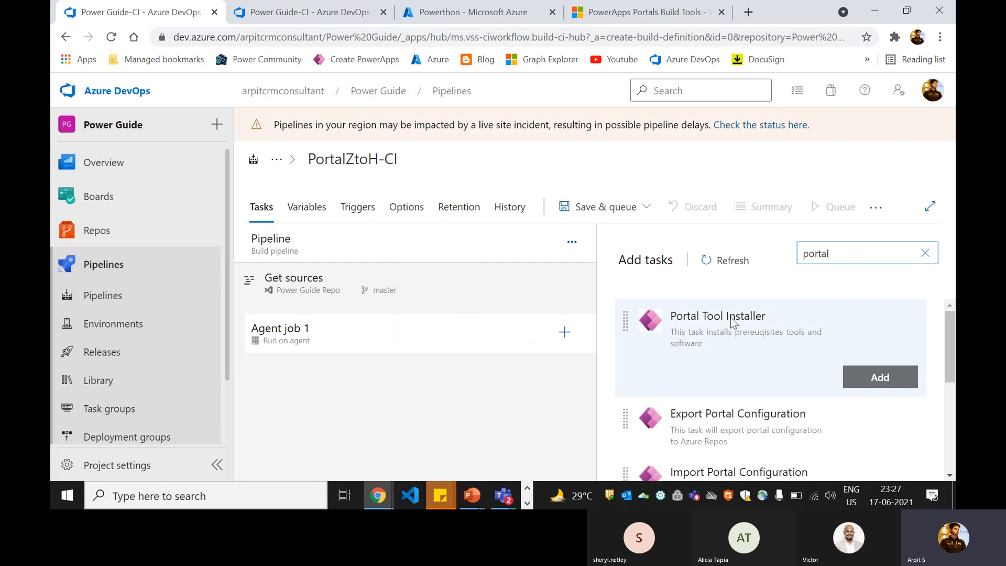
left_click_drag(950, 332, 950, 335)
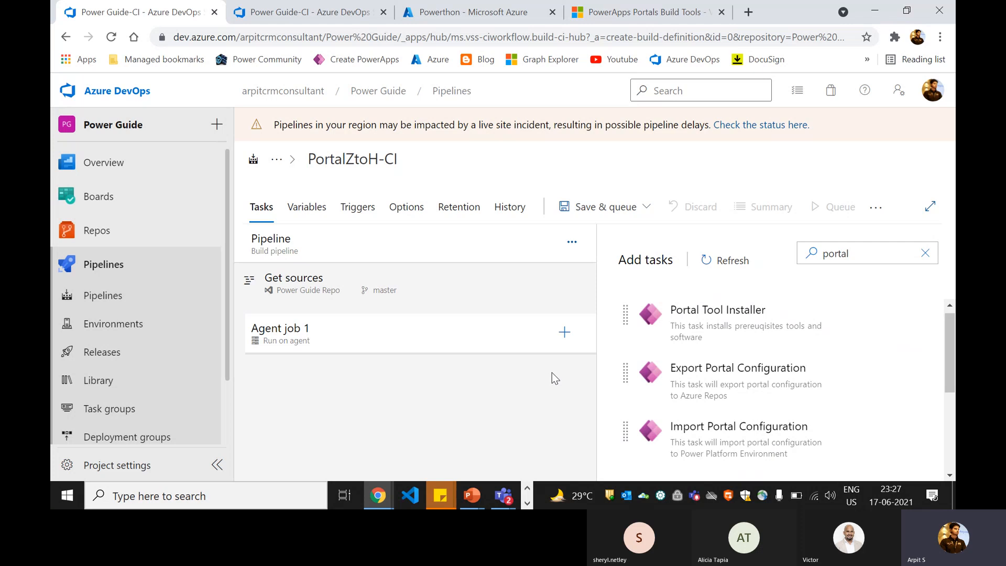
mouse_move(659, 400)
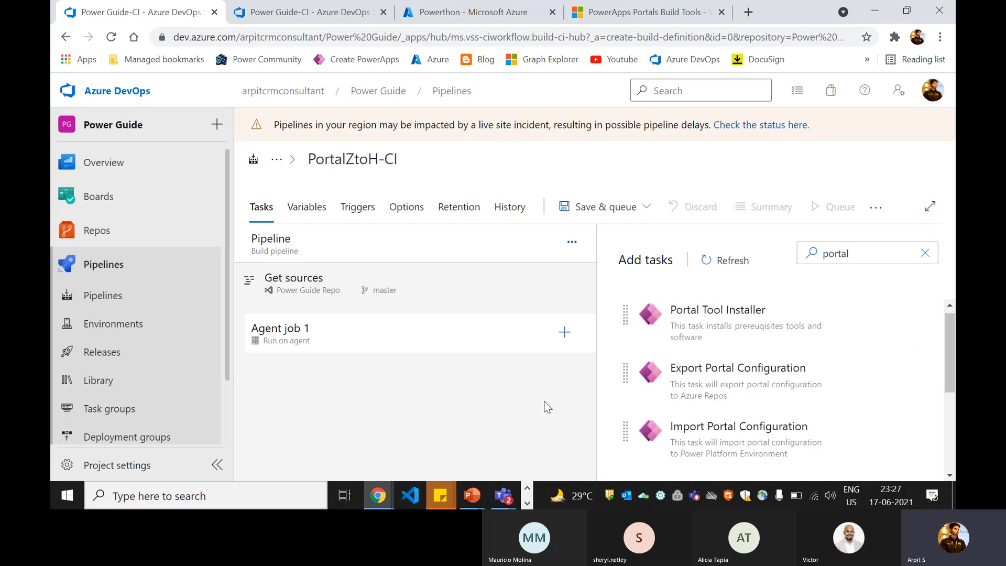
mouse_move(687, 450)
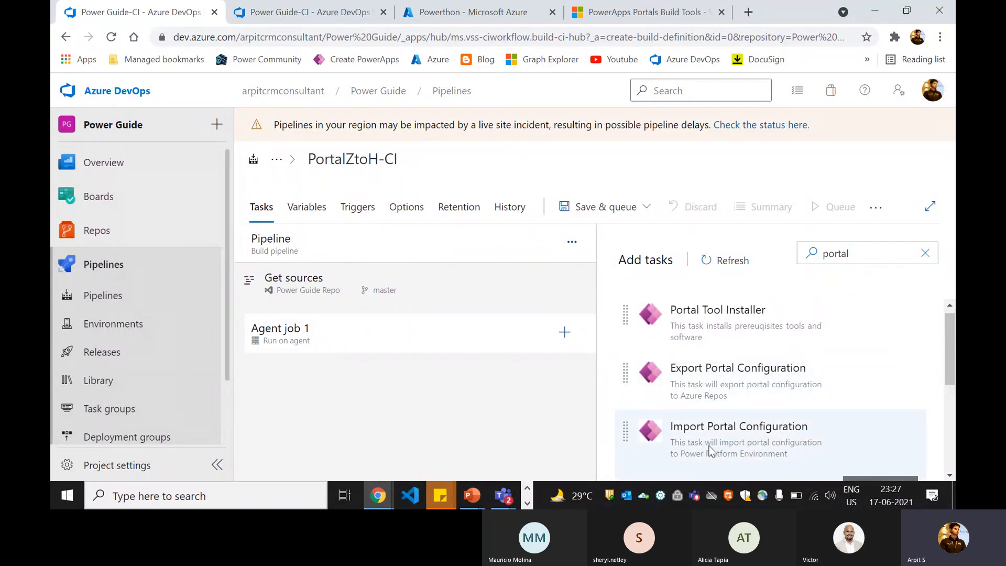
mouse_move(833, 380)
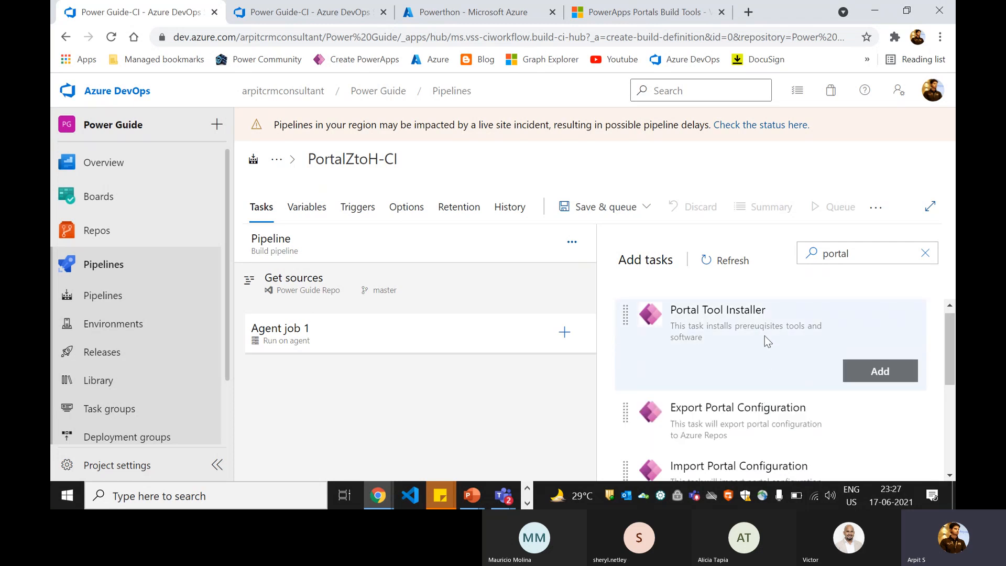
left_click(721, 346)
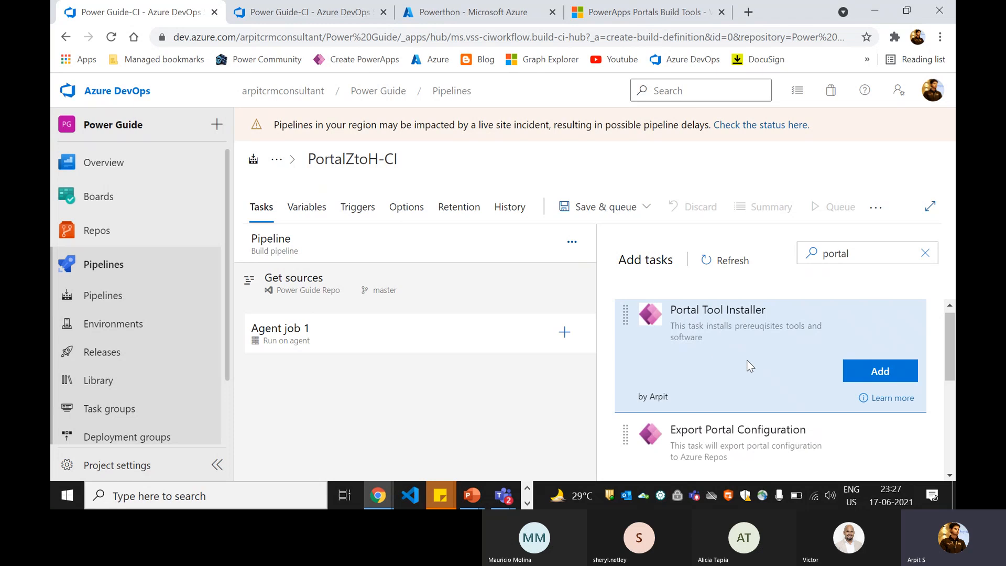
left_click(880, 370)
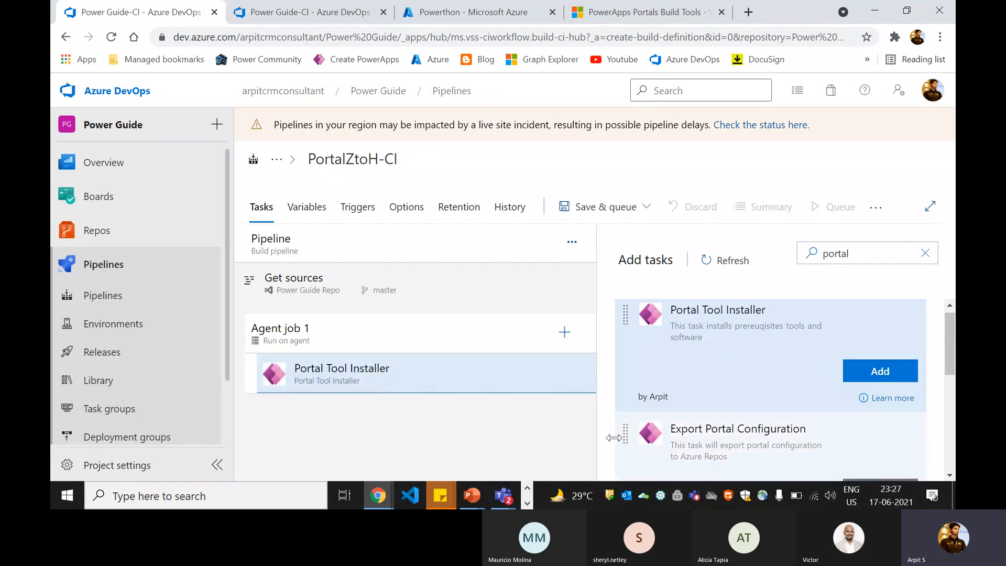
left_click(414, 376)
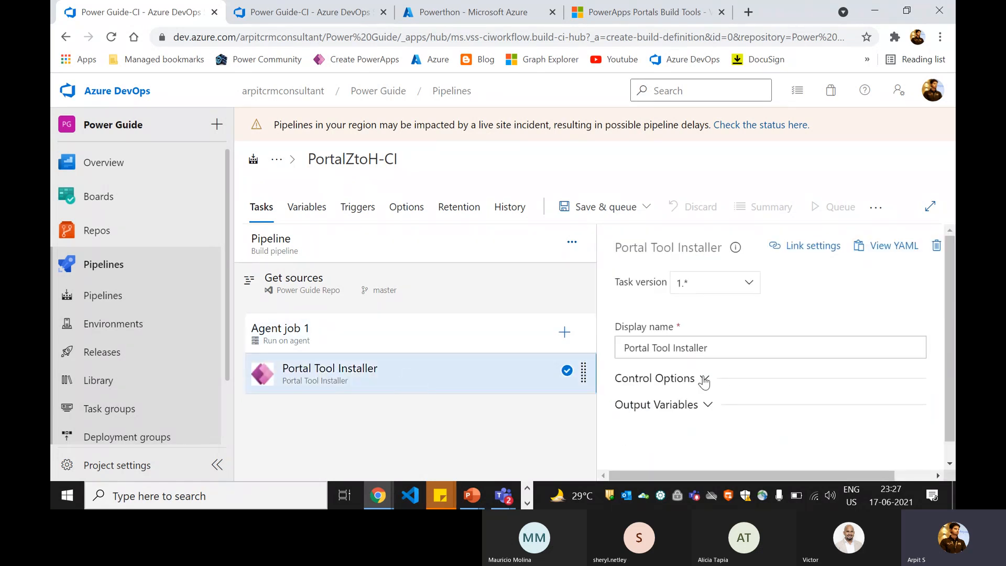
scroll(681, 320, "down", 1)
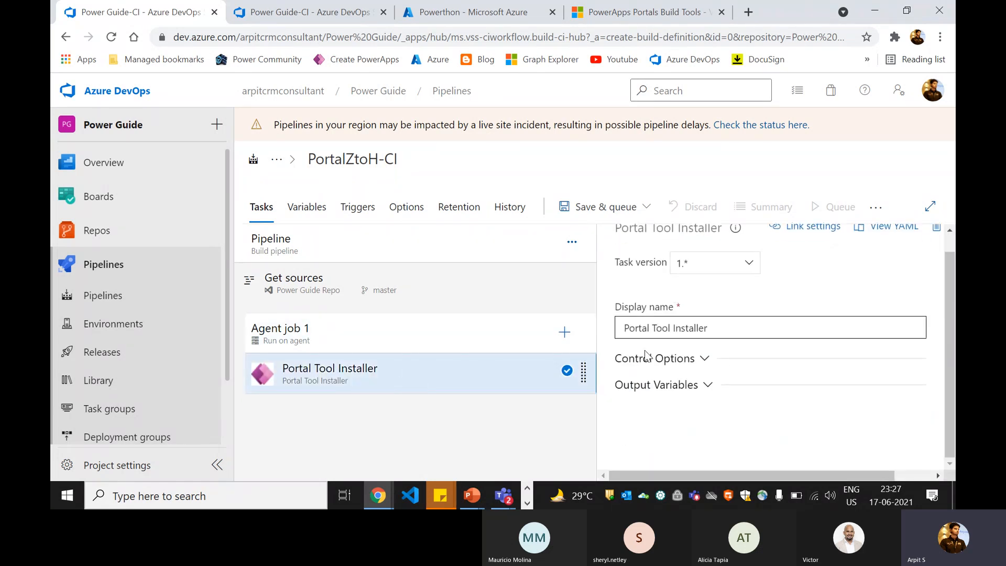
- Search 'por' and add the Export Portal Configuration task to Agent job 1
left_click(564, 332)
type("portal")
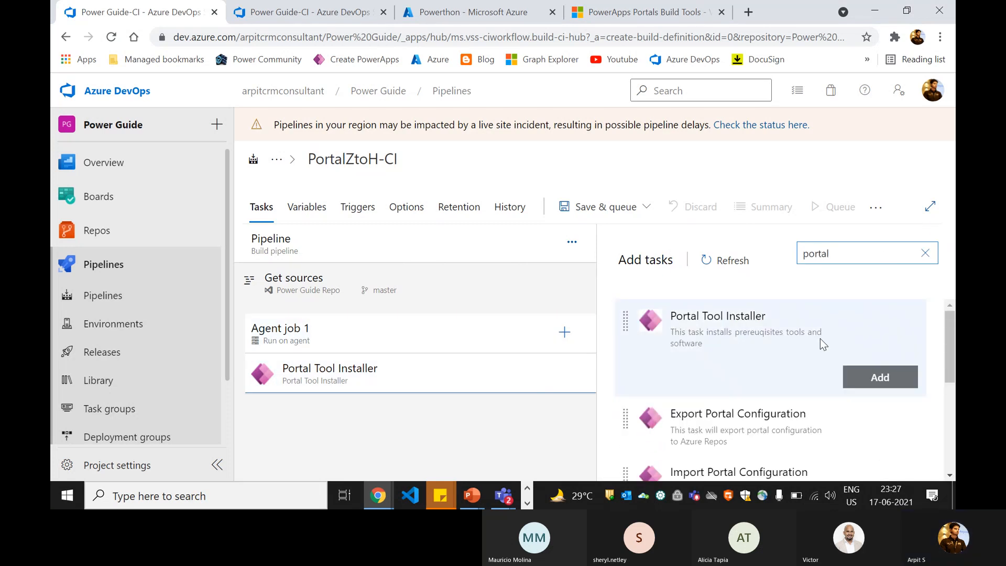
mouse_move(749, 411)
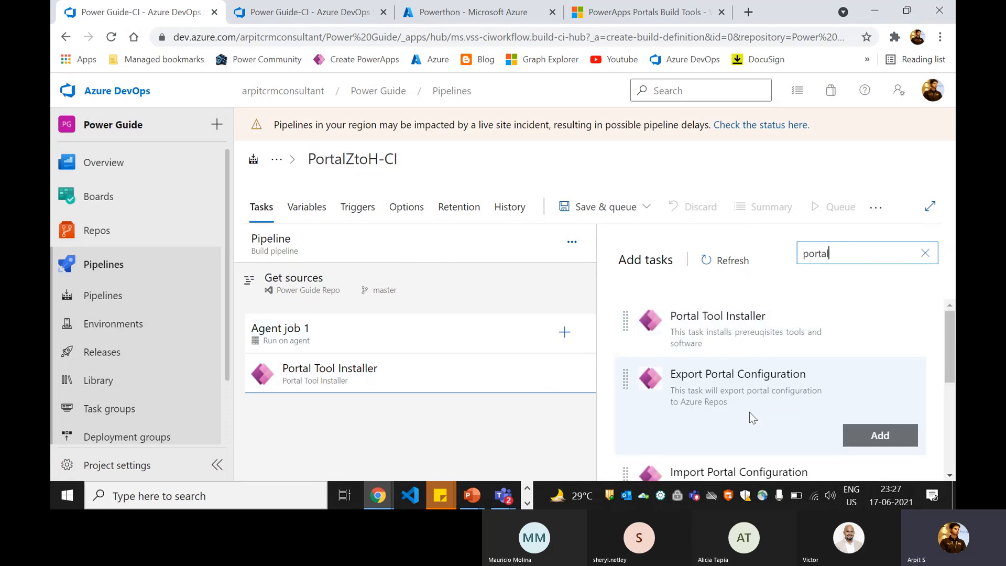
left_click(888, 434)
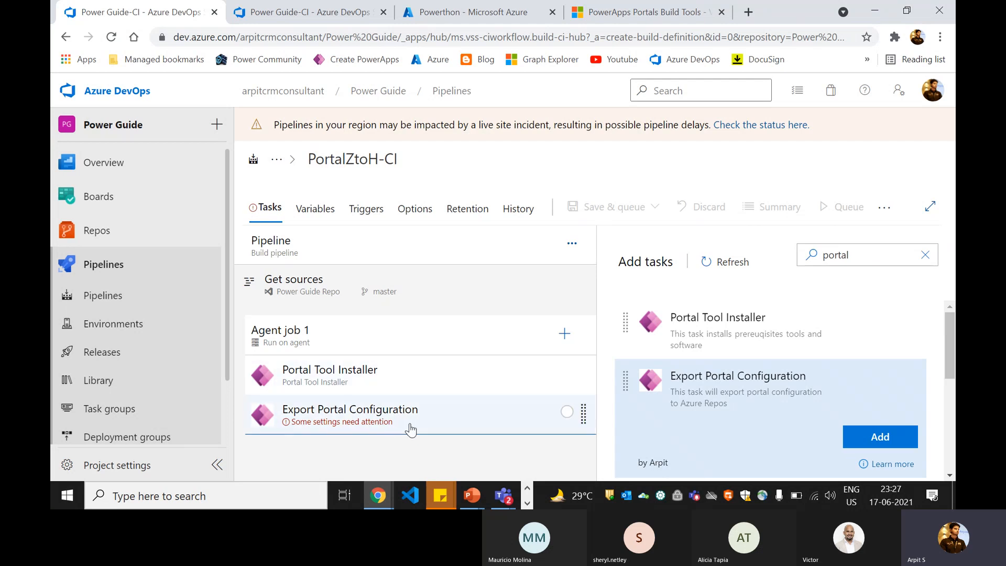
- Open Export Portal Configuration settings to review Dynamics 365 URL, Website Id, Application Id and Client Secret
left_click(350, 428)
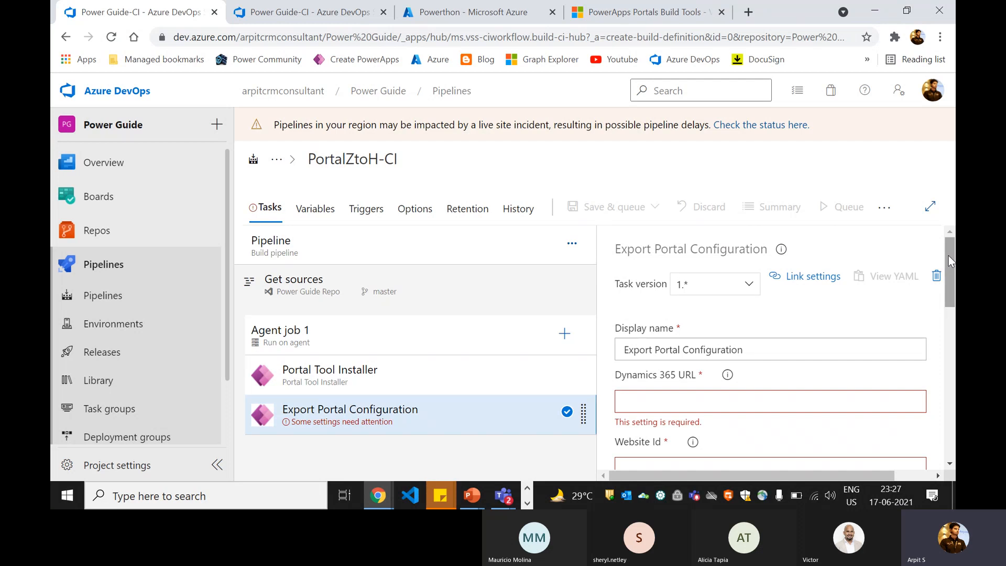
left_click_drag(951, 258, 953, 296)
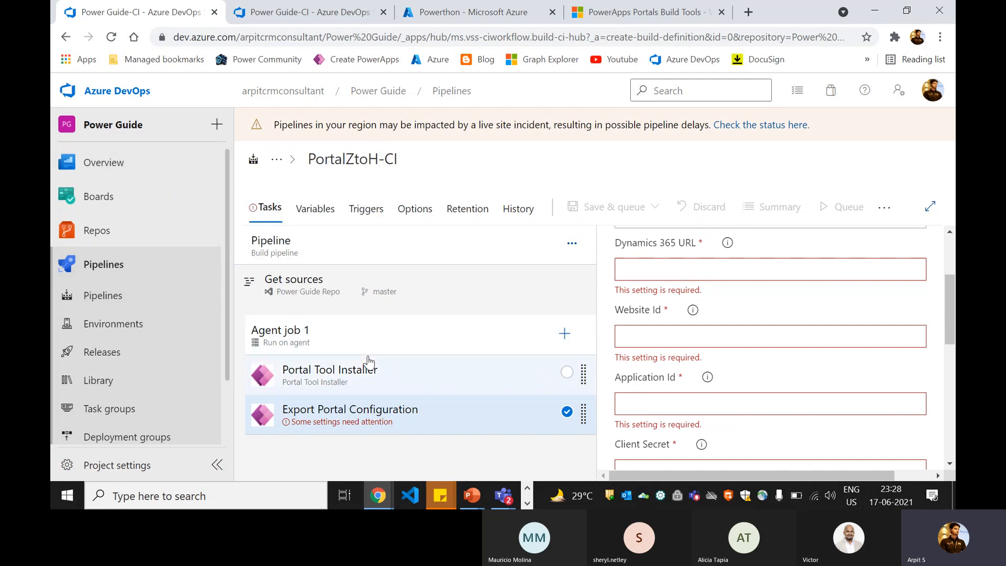
scroll(657, 285, "up", 1)
scroll(661, 317, "down", 1)
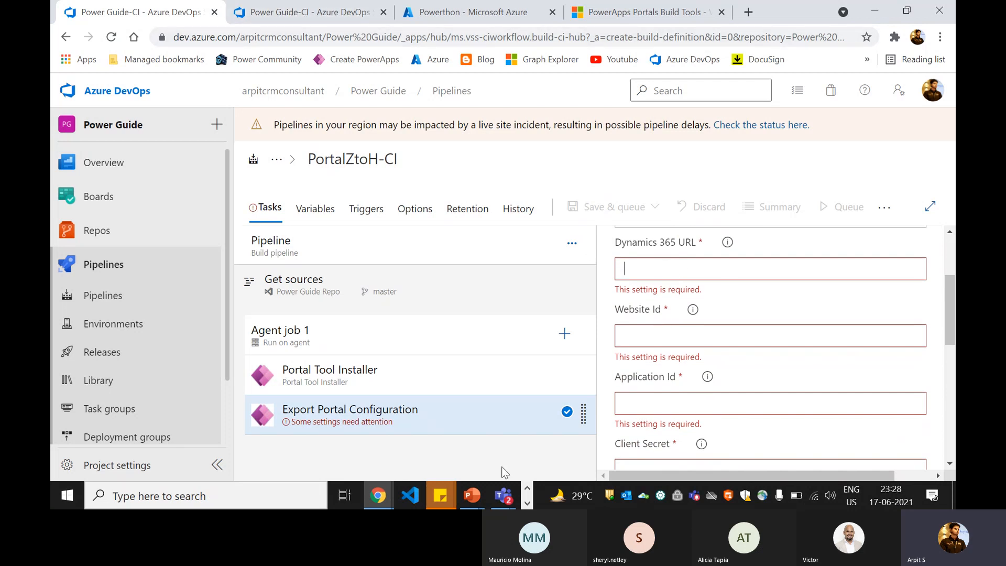
mouse_move(378, 495)
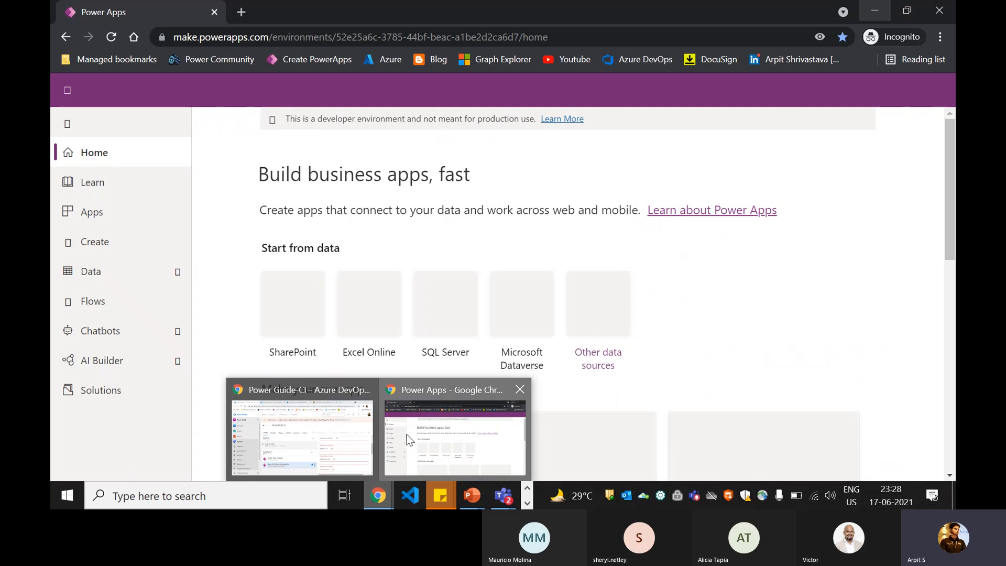
left_click(408, 440)
left_click(101, 214)
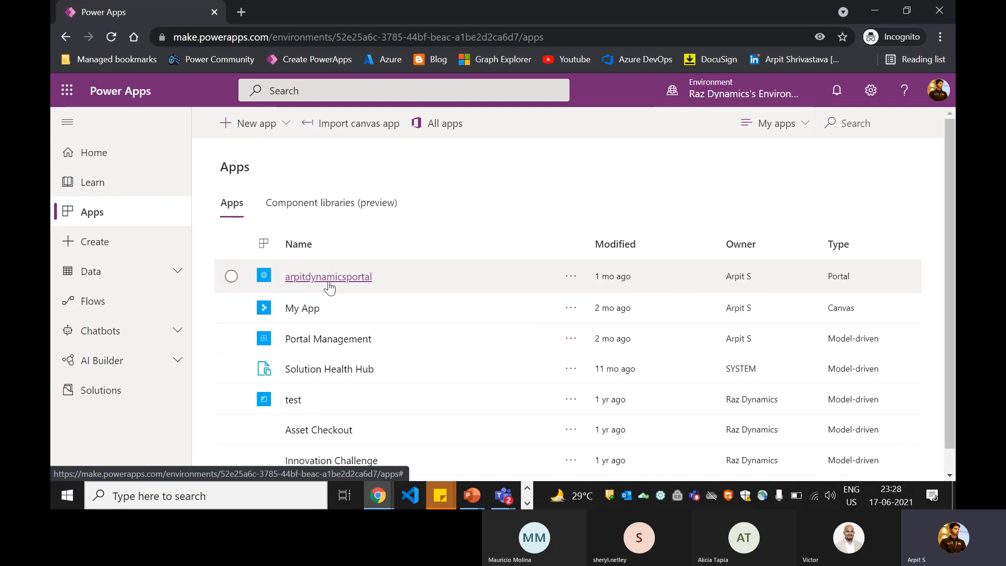
left_click(325, 341)
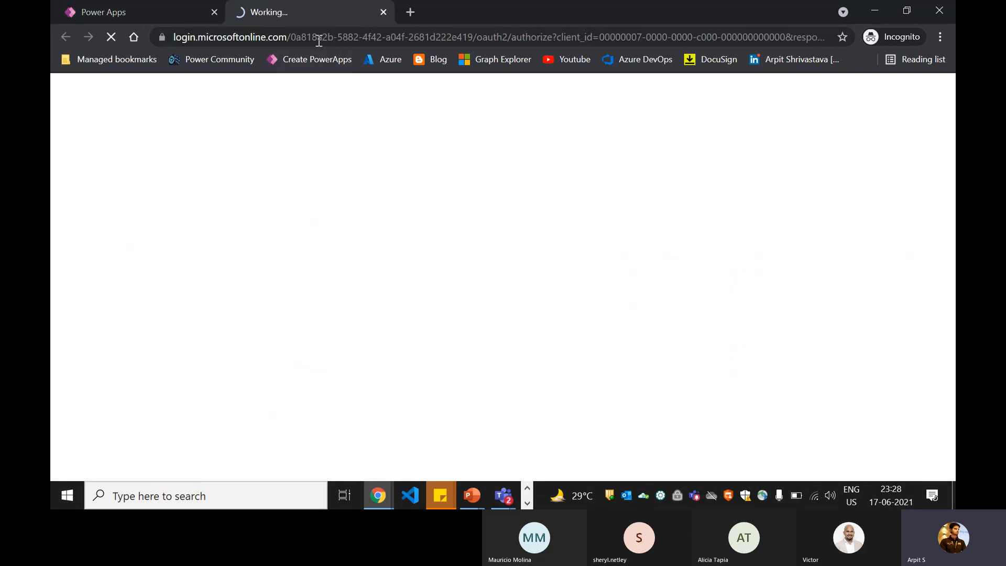
left_click(148, 37)
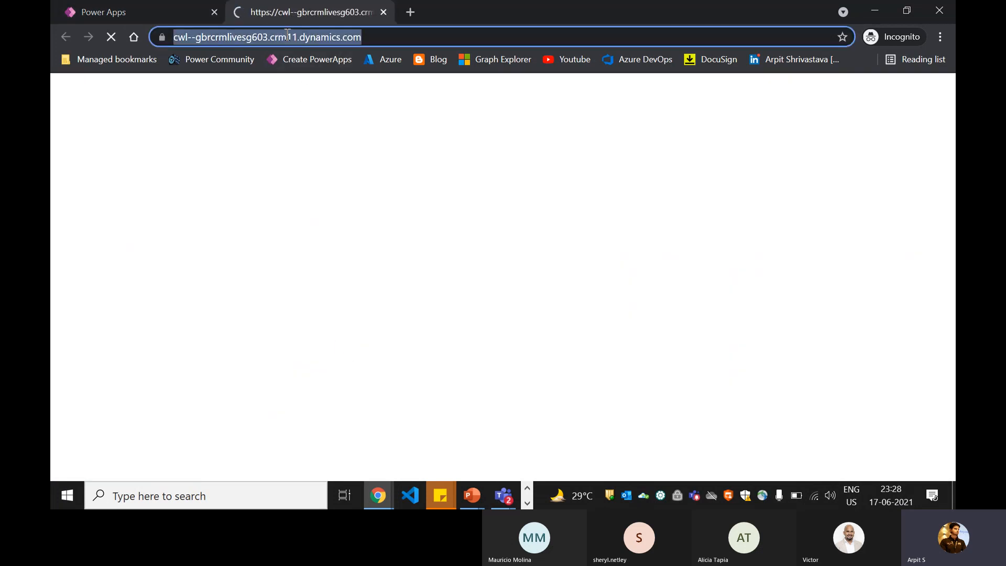
left_click(359, 34)
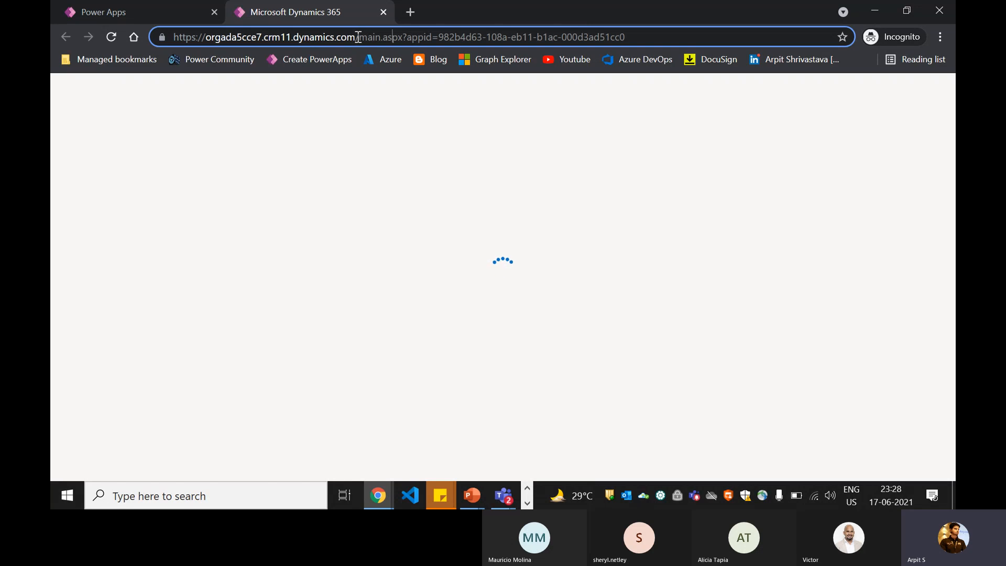
left_click_drag(358, 37, 147, 28)
key("ctrl+c")
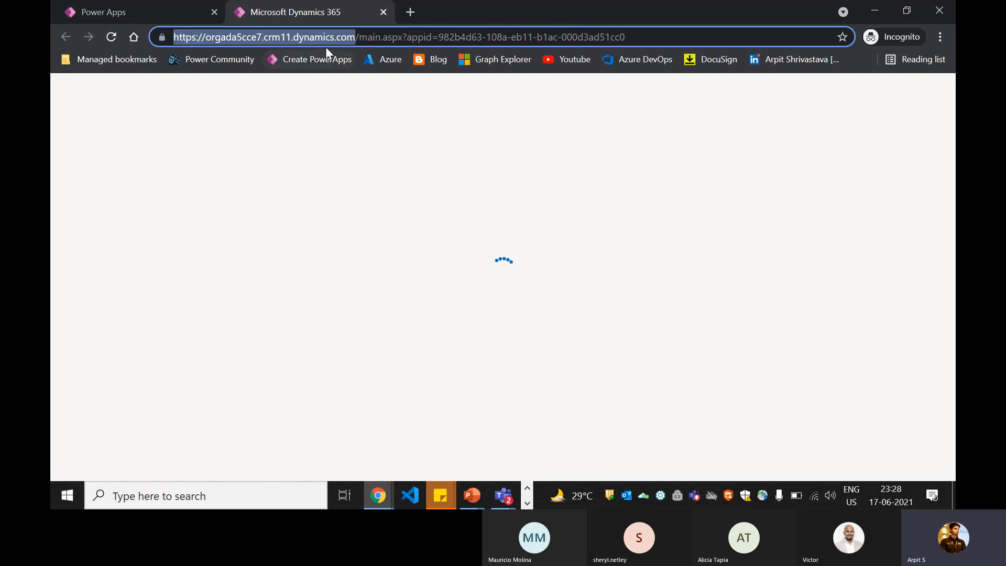
key("alt+Tab")
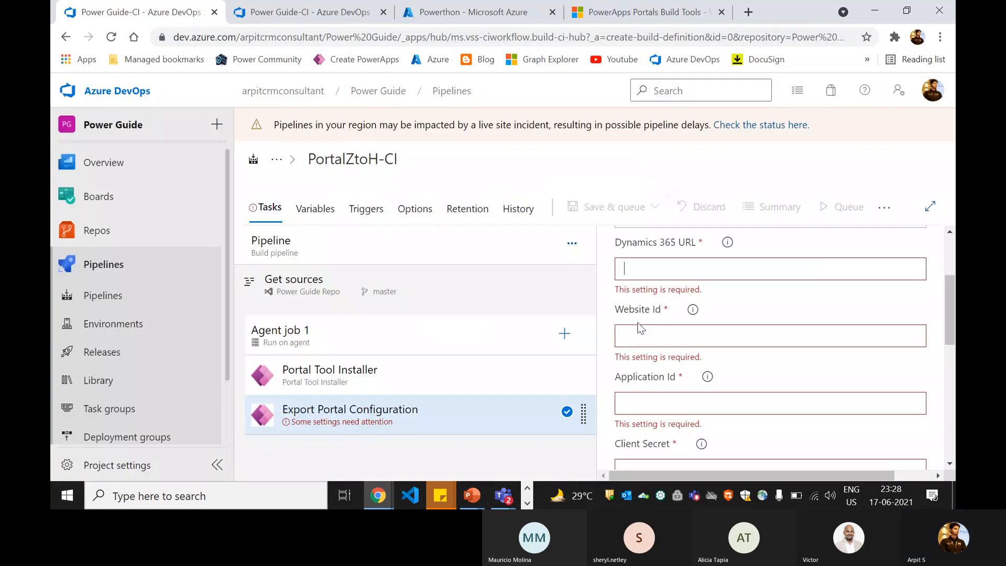
key("ctrl+v")
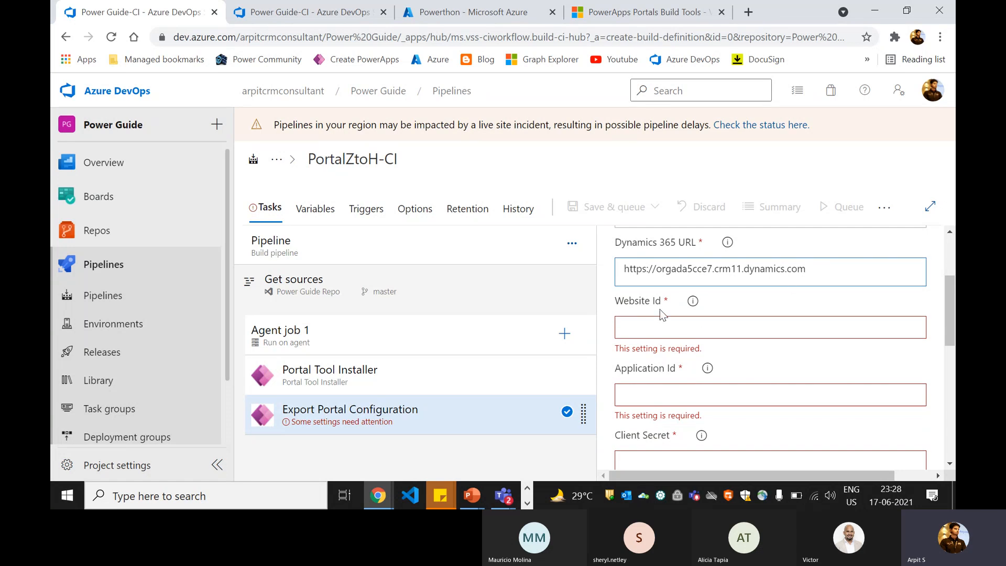
key("alt+Tab")
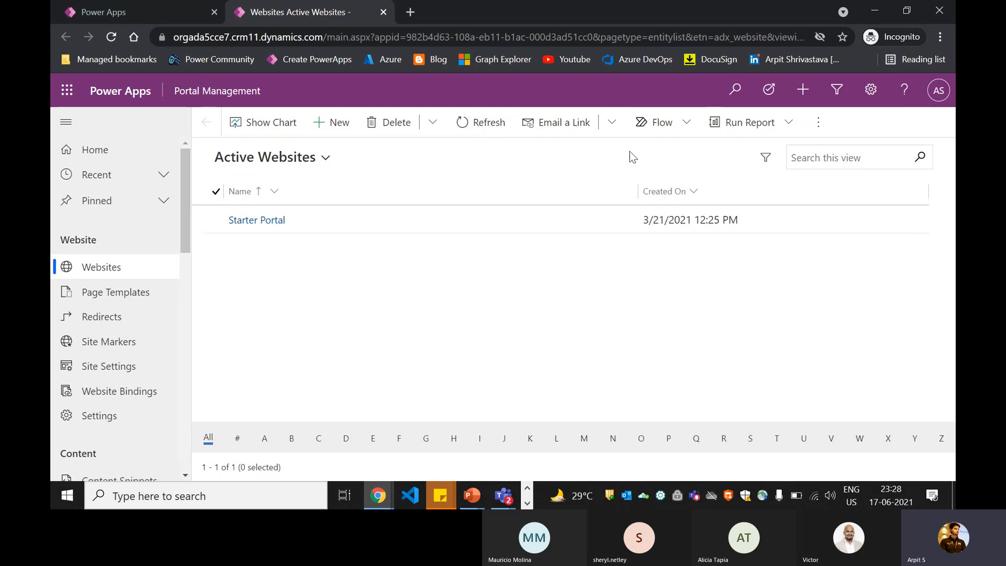
- Open the Starter Portal website record and select the website id in its address
left_click(272, 221)
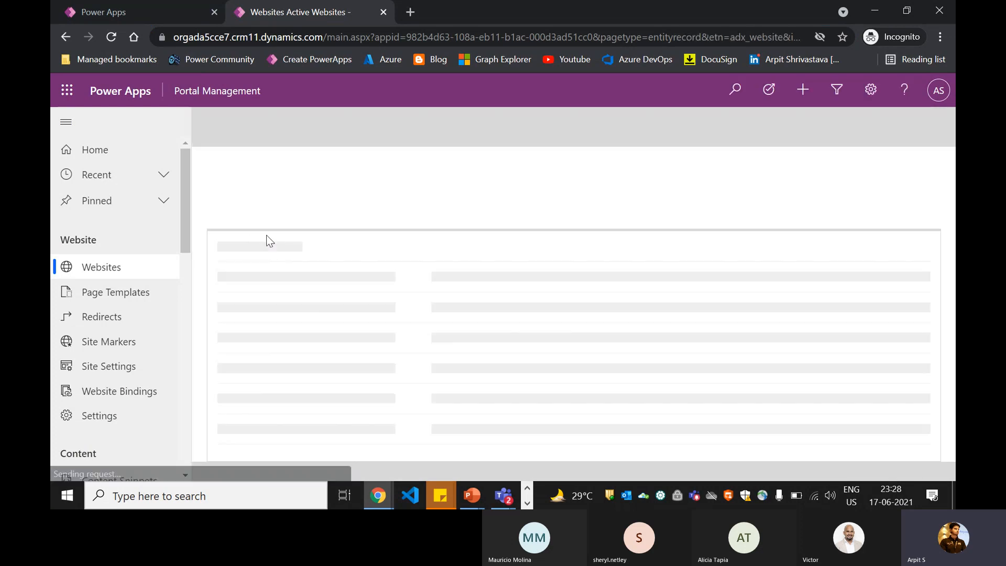
left_click(631, 37)
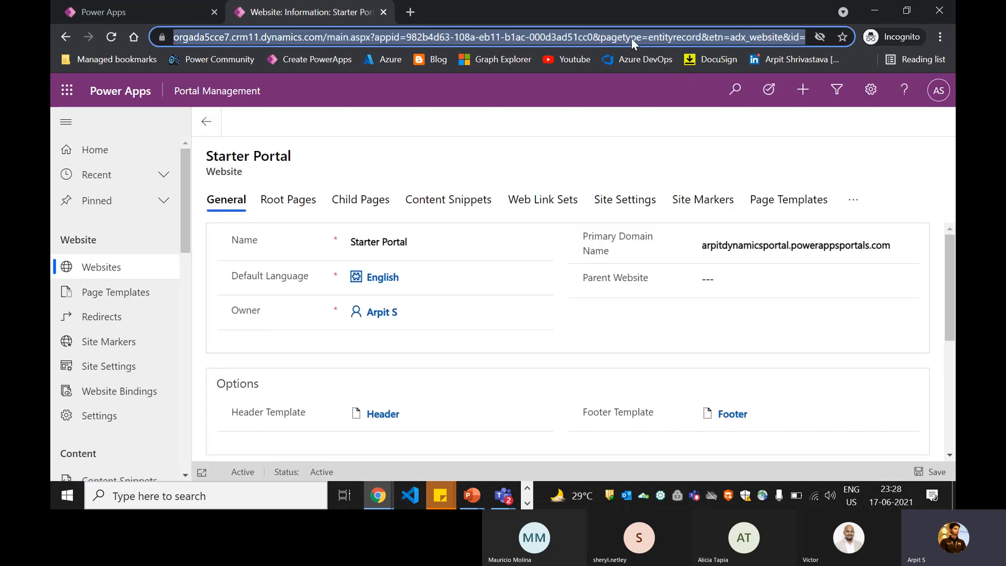
left_click_drag(642, 37, 898, 38)
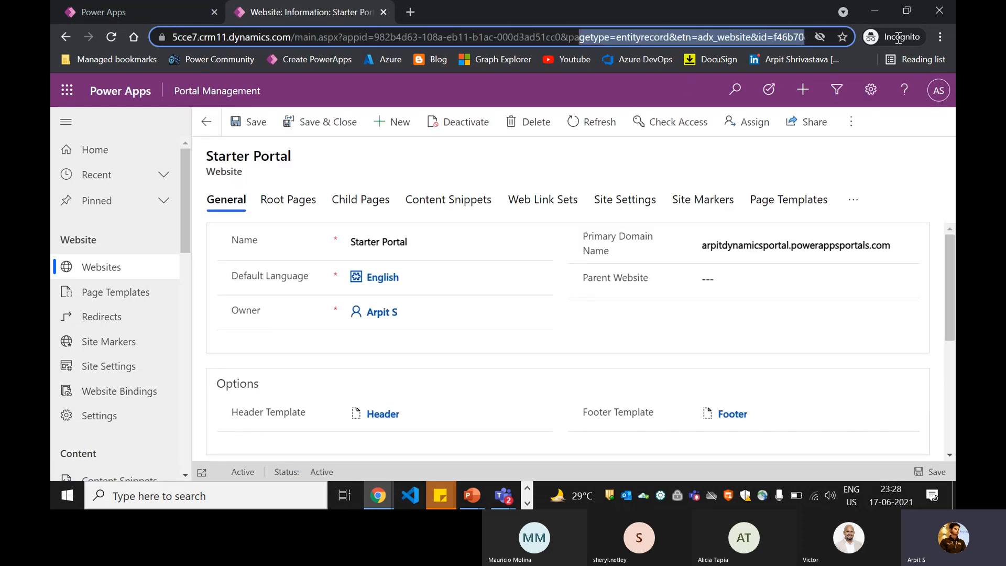
left_click(662, 35)
left_click_drag(624, 35, 805, 37)
key("ctrl+c")
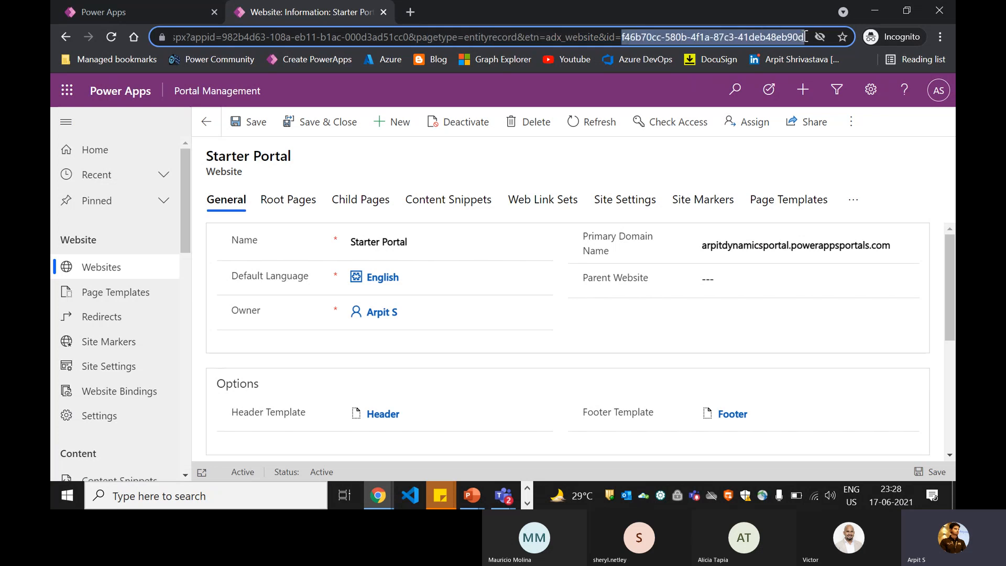
- Paste f46b70cc-580b-4f1a-87c3-41deb48eb90d into Website Id, then go to the Powerthon Azure portal
key("alt+Tab")
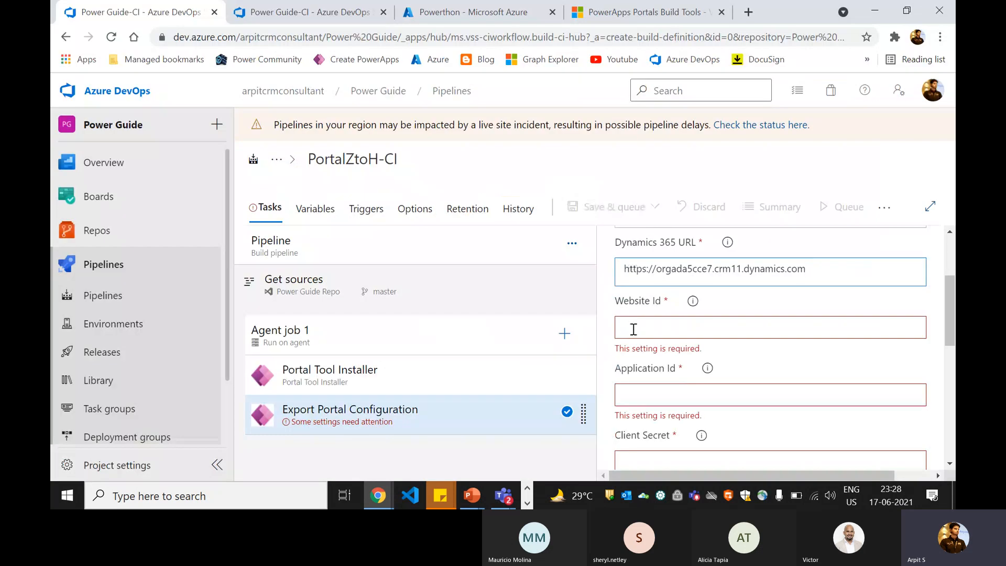
left_click(634, 329)
key("ctrl+v")
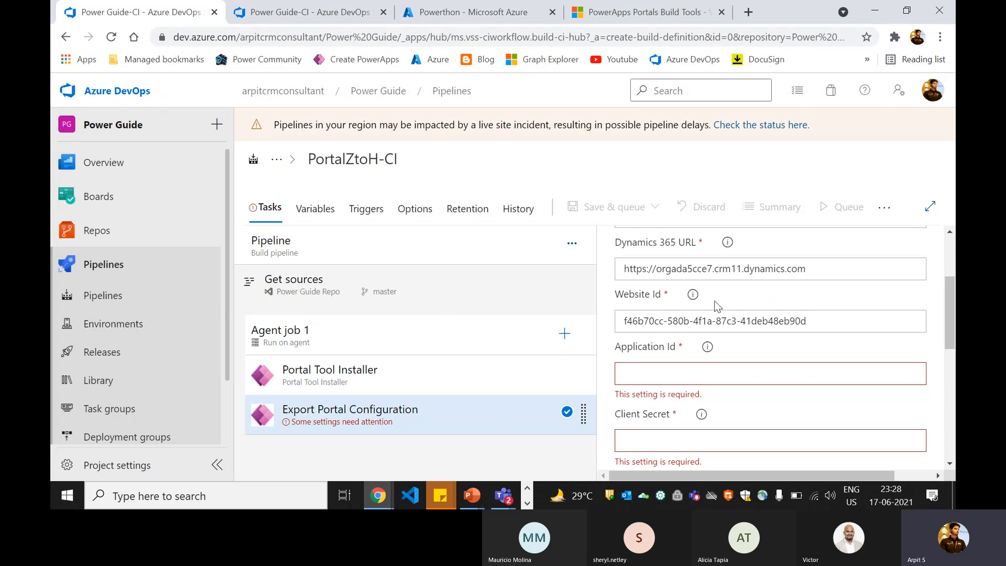
scroll(705, 315, "down", 2)
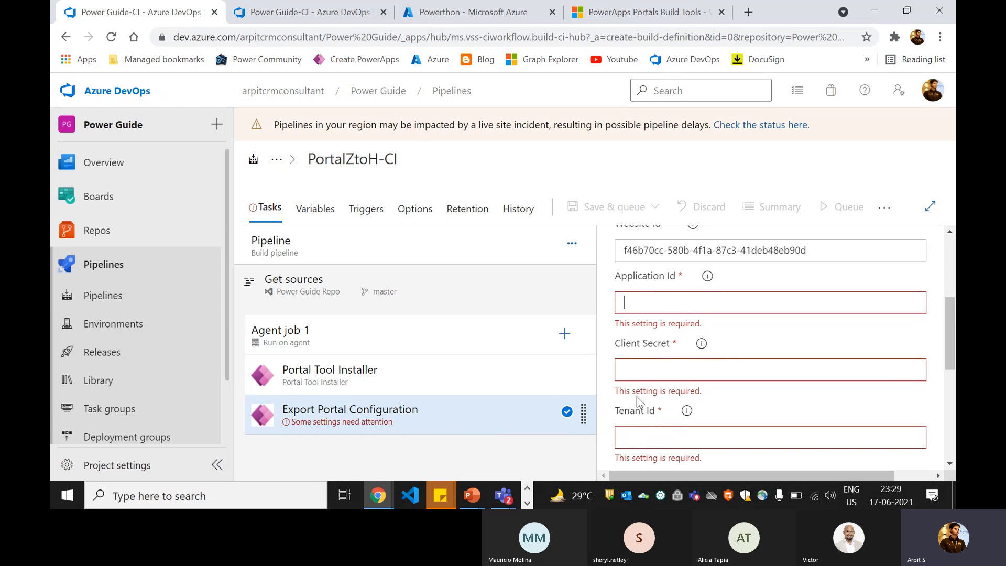
left_click(442, 23)
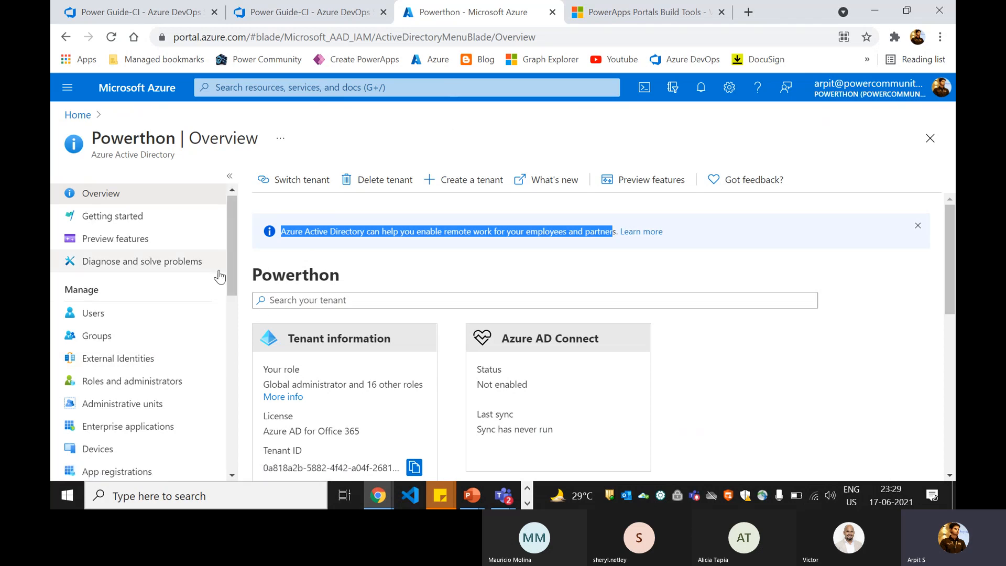
- Browse the Powerthon directory's App registrations, filtered to Owned applications, via the tenant overview
scroll(173, 367, "down", 2)
left_click(131, 401)
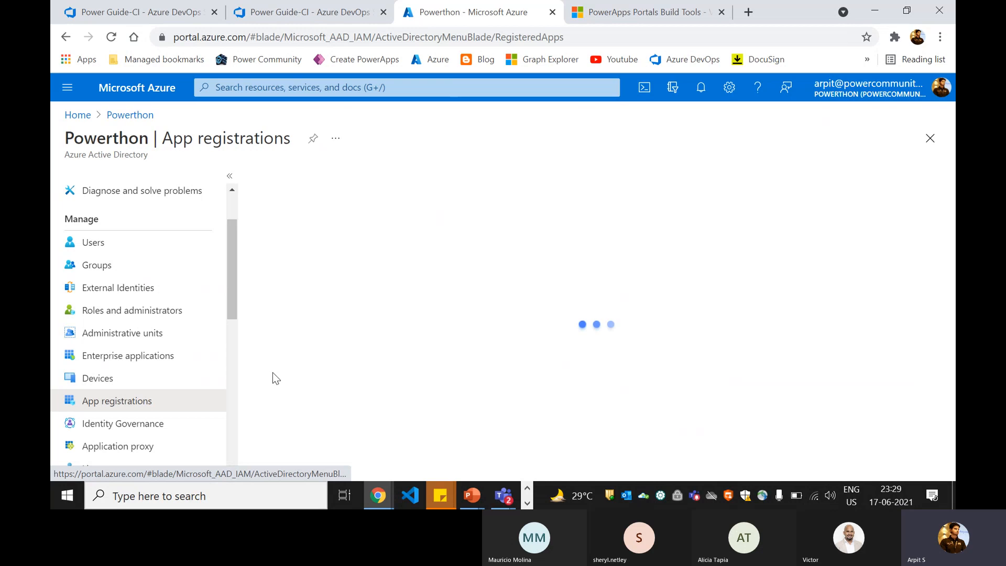
left_click(414, 292)
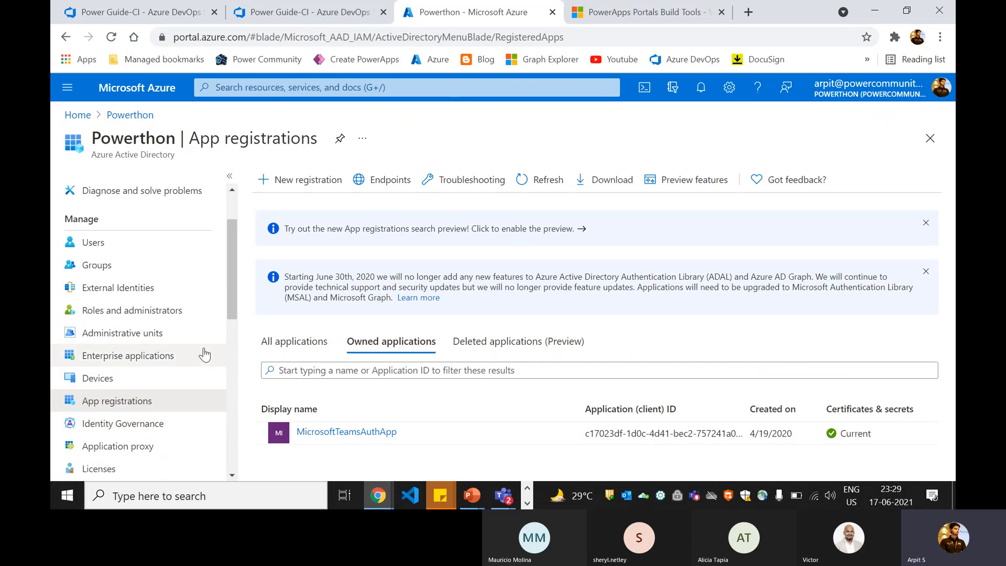
scroll(202, 353, "down", 1)
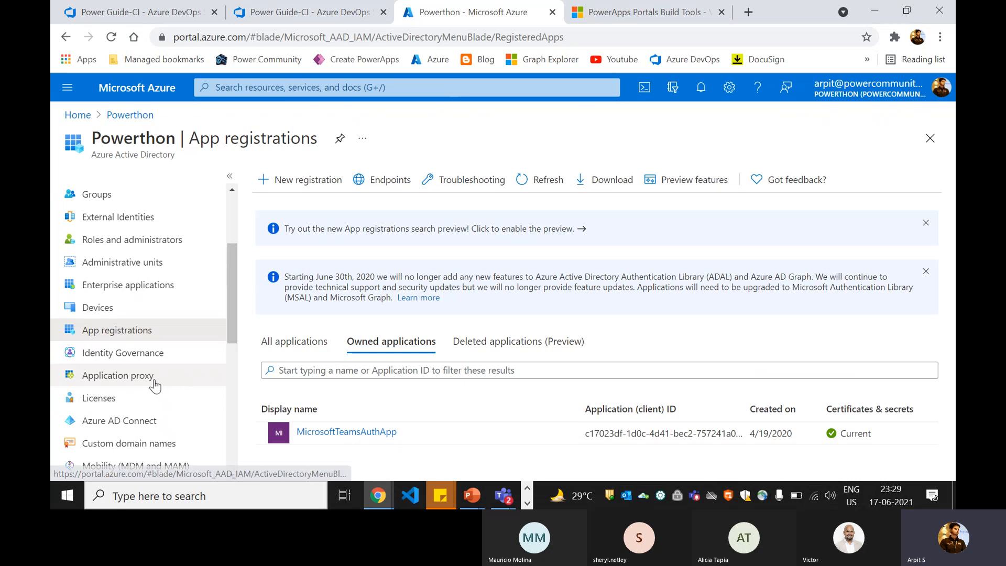
scroll(152, 283, "up", 2)
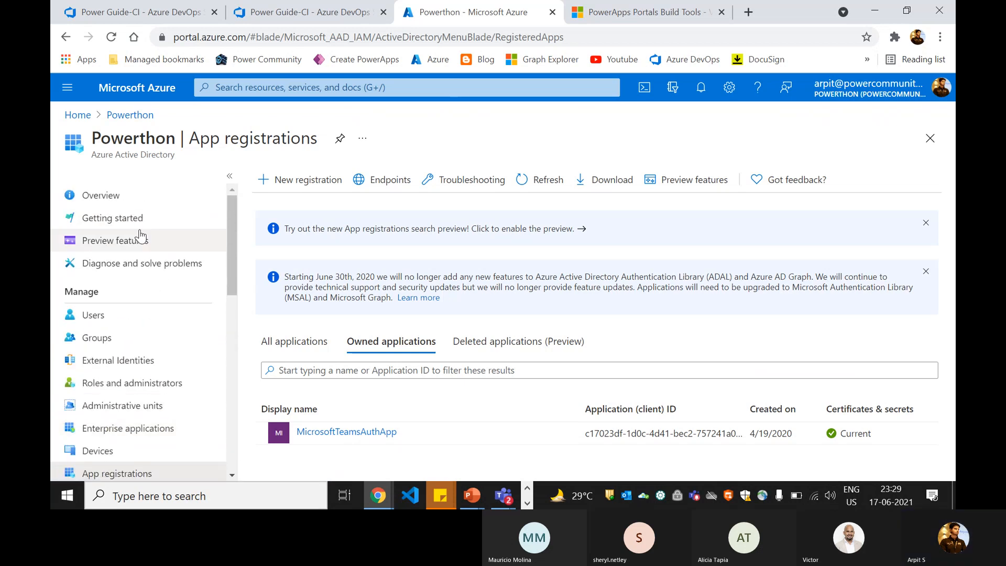
left_click(97, 196)
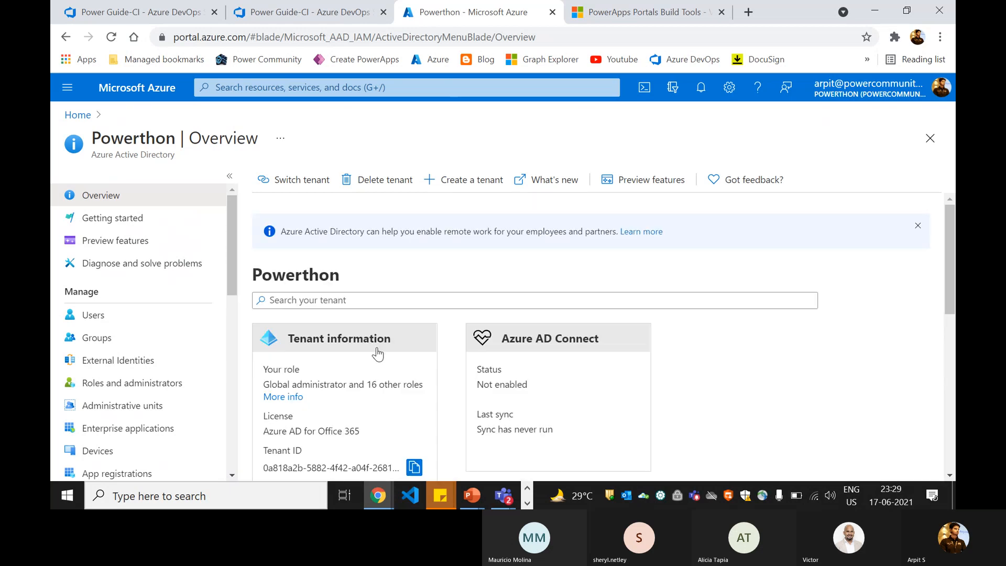
scroll(377, 354, "down", 6)
scroll(146, 255, "down", 1)
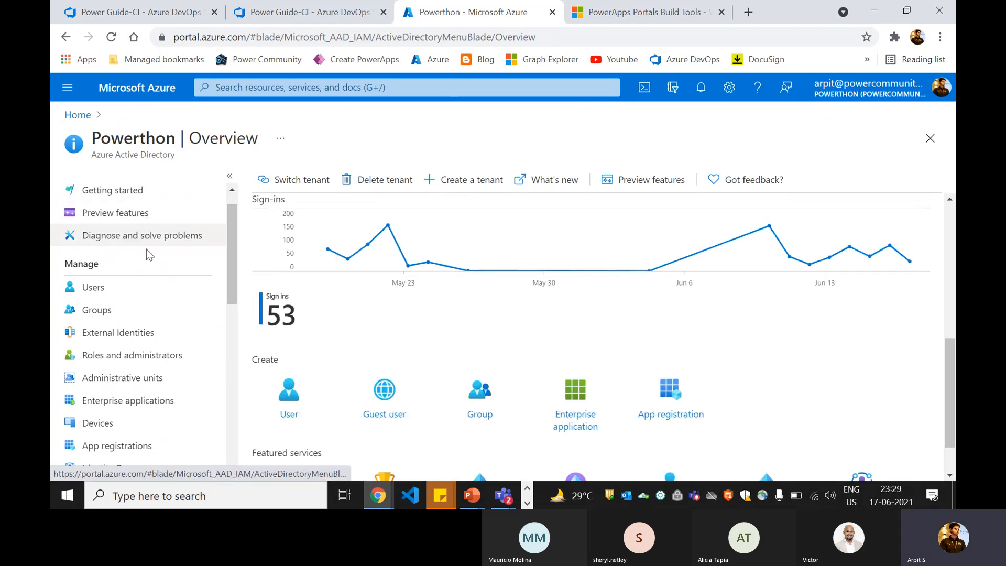
scroll(147, 257, "down", 3)
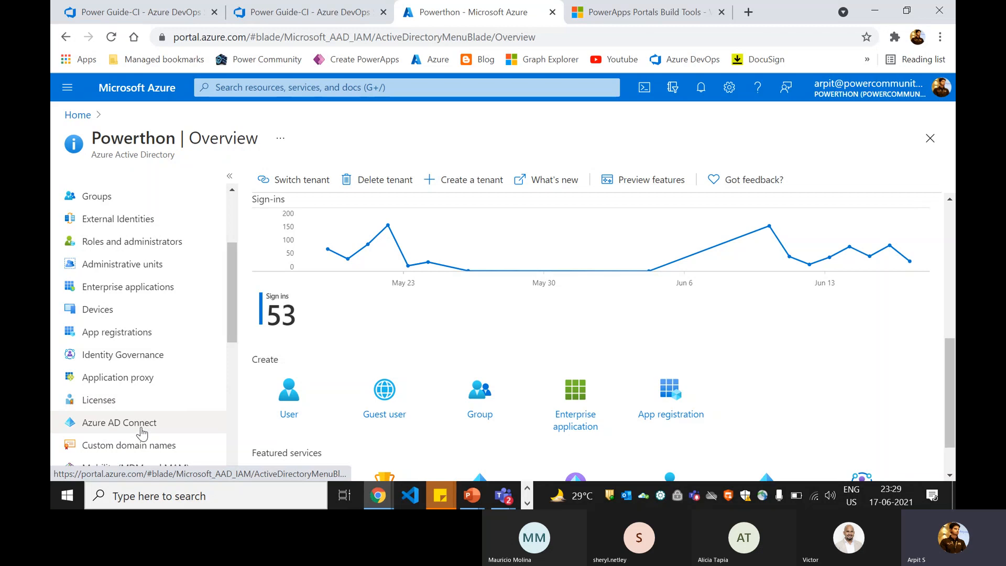
scroll(139, 413, "down", 3)
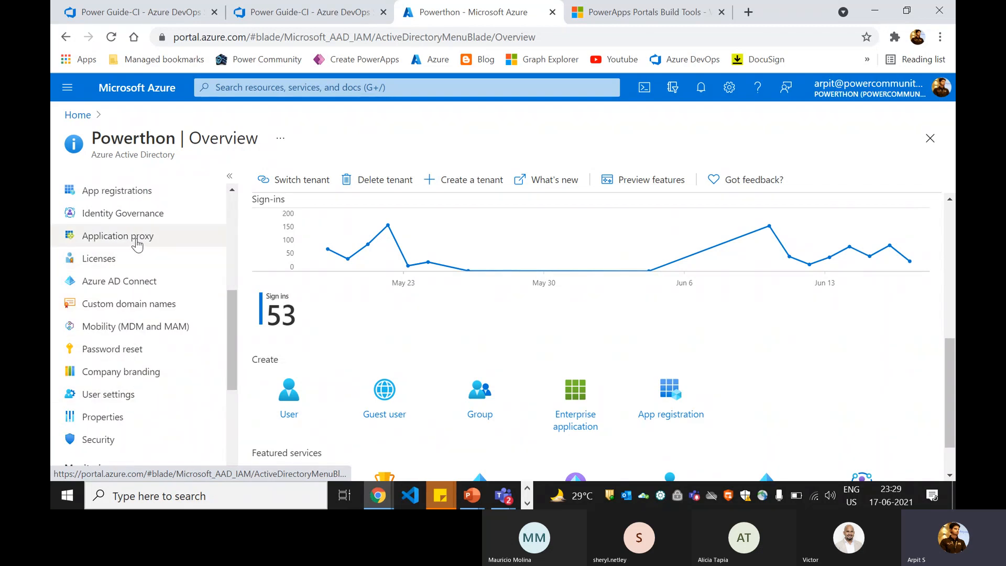
scroll(137, 243, "up", 2)
left_click(126, 261)
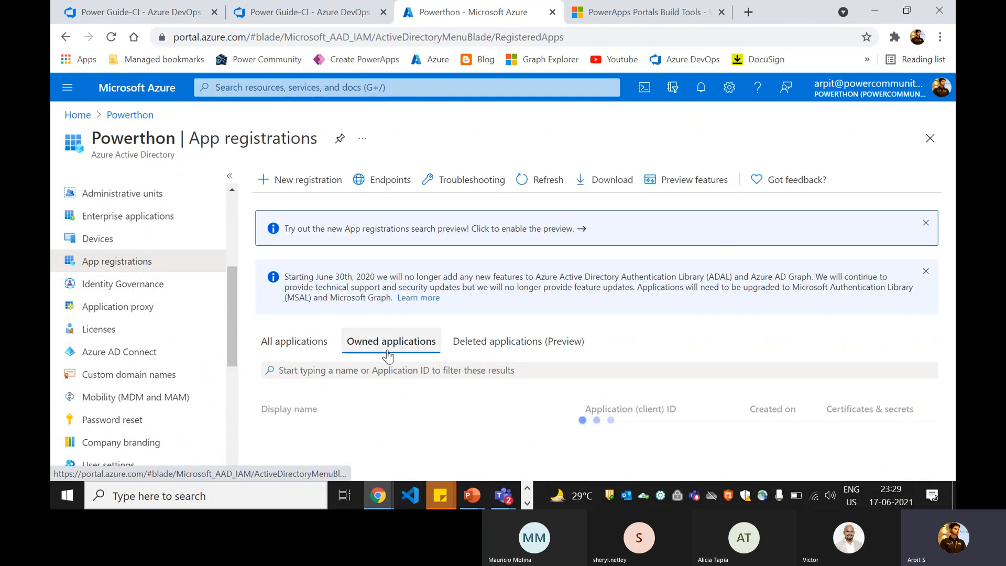
- Review MicrosoftTeamsAuthApp's API permissions, discarding a Dynamics CRM user_impersonation request
left_click(366, 433)
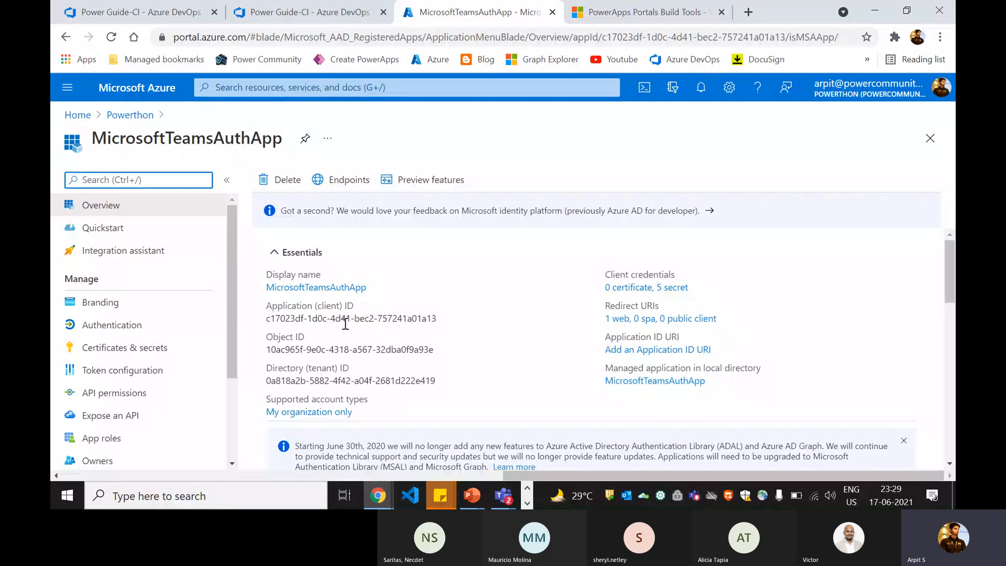
left_click(107, 393)
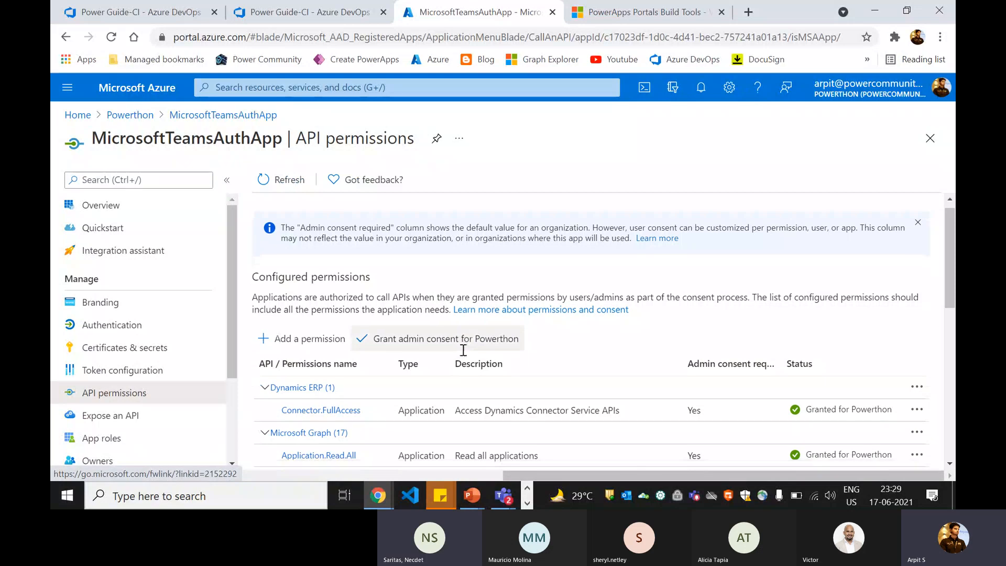
scroll(463, 350, "down", 7)
scroll(554, 291, "up", 7)
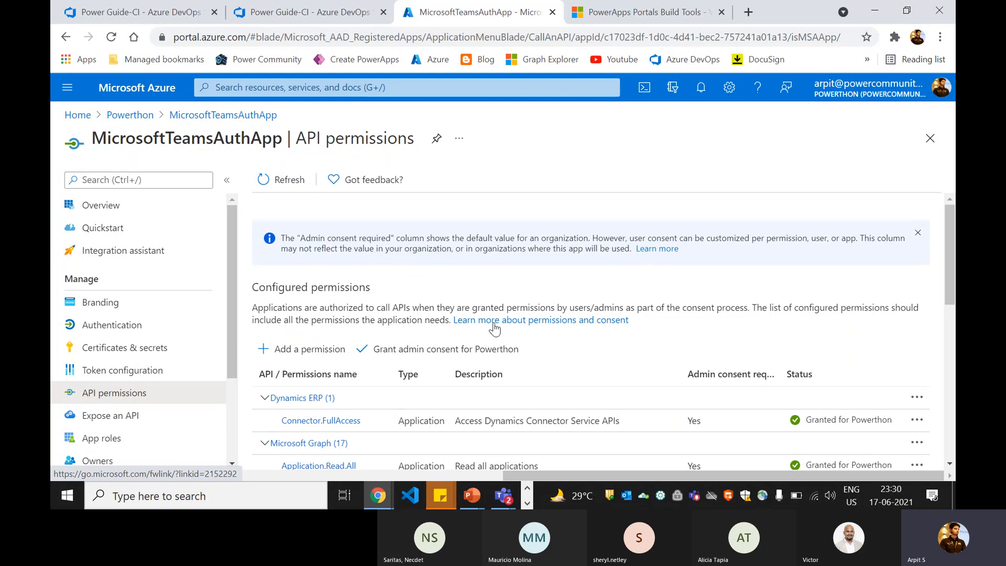
left_click(313, 359)
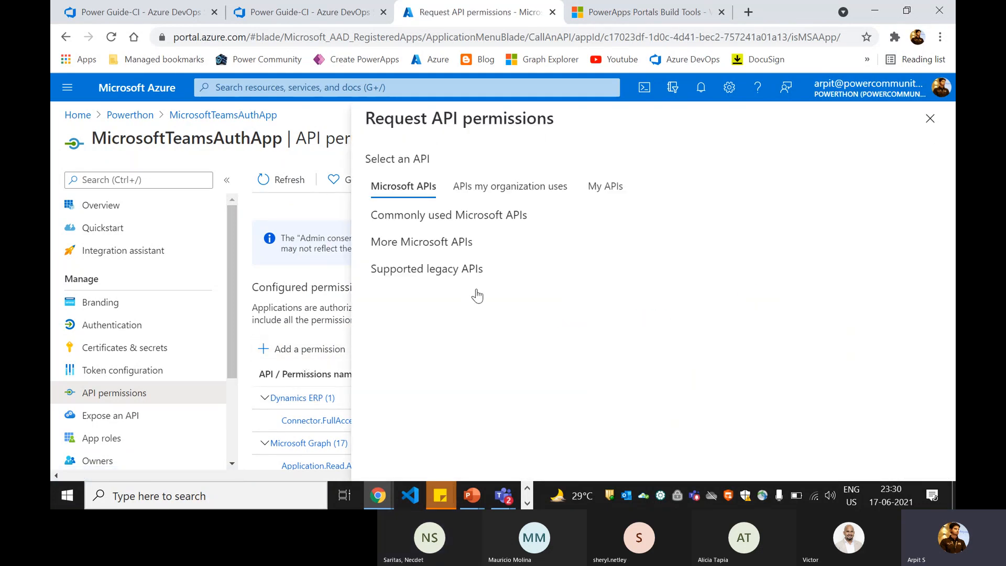
scroll(693, 317, "down", 4)
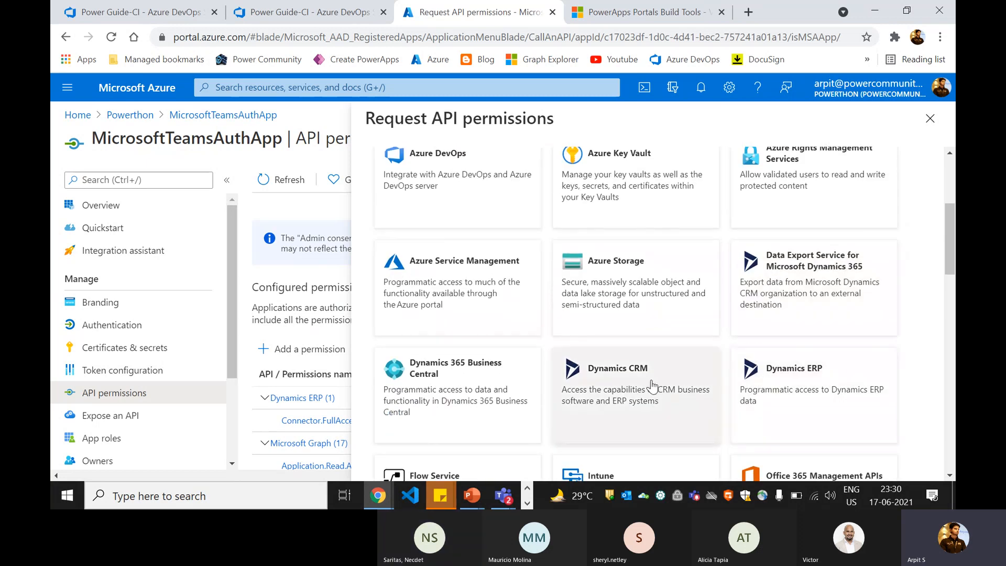
left_click(620, 392)
scroll(506, 358, "down", 2)
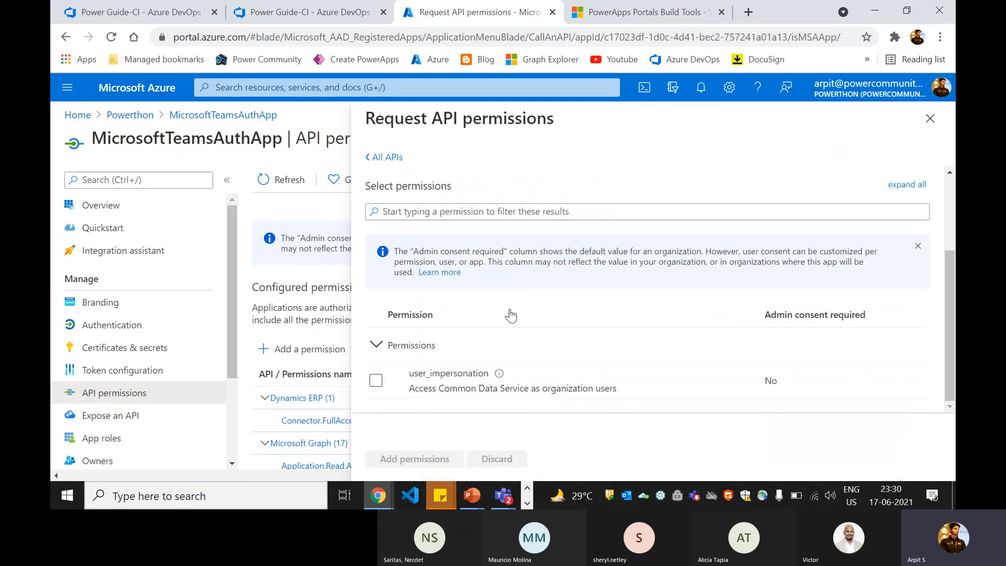
left_click(375, 381)
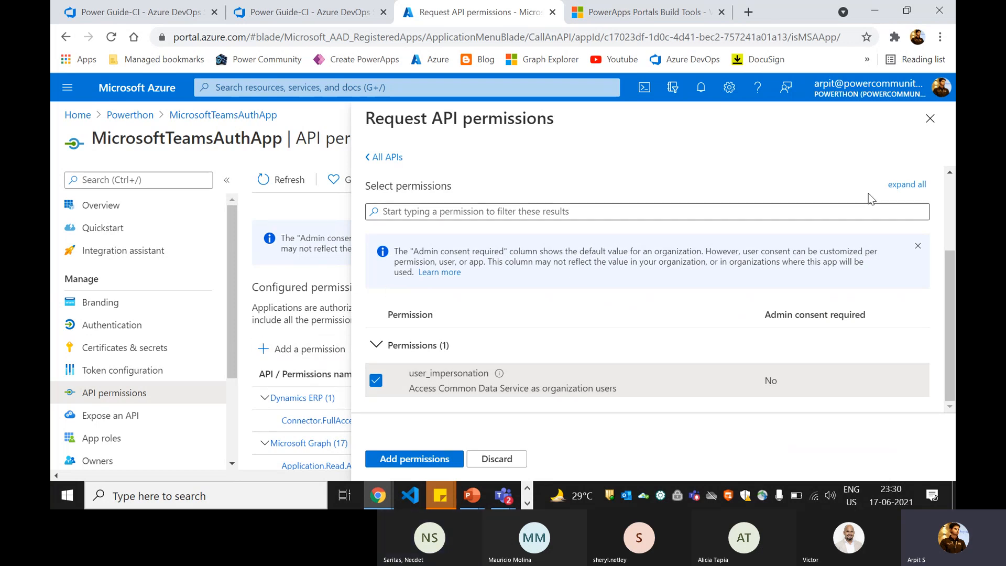
left_click(920, 127)
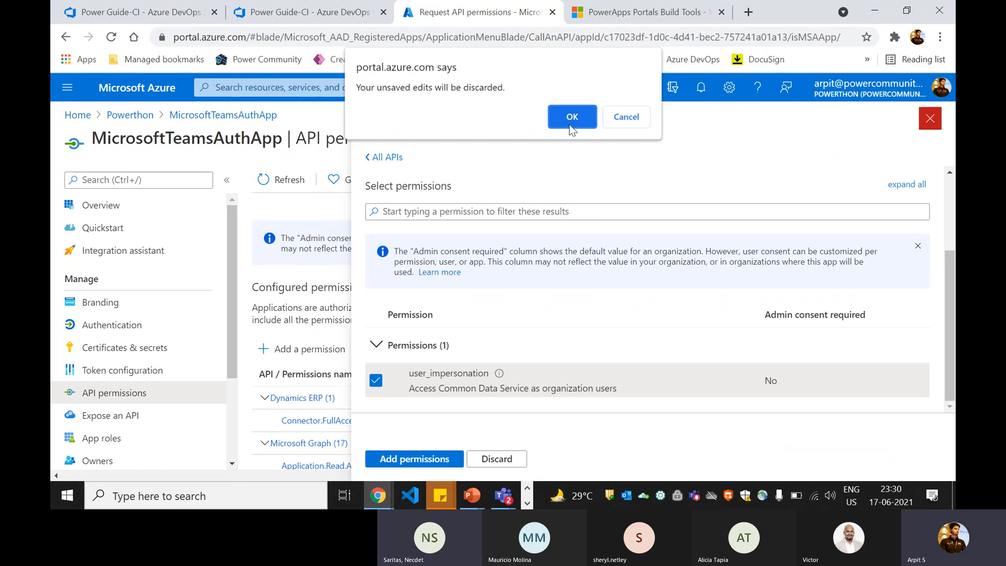
left_click(572, 108)
- Copy the Application (client) ID from the app's Overview page
scroll(517, 337, "down", 5)
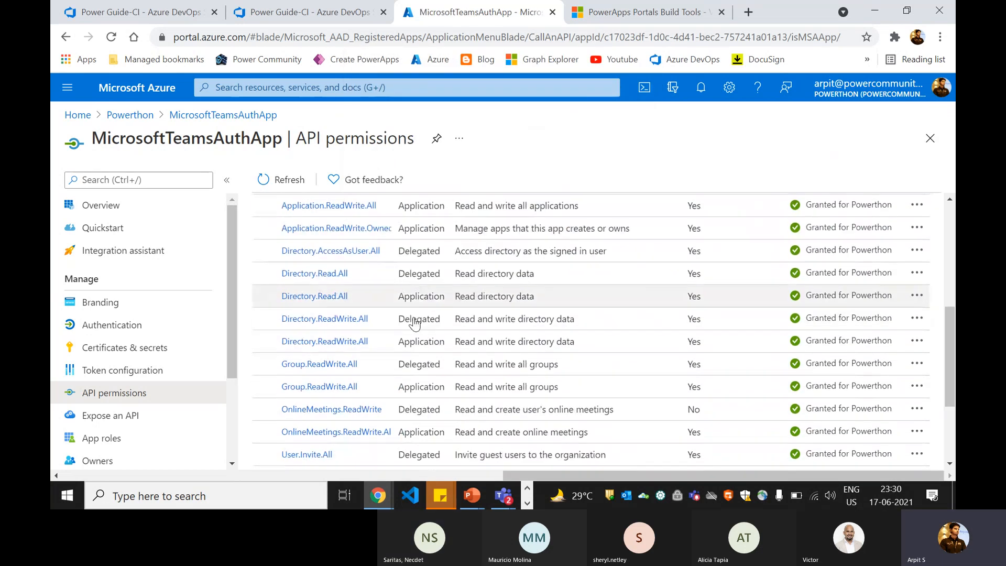
left_click(148, 205)
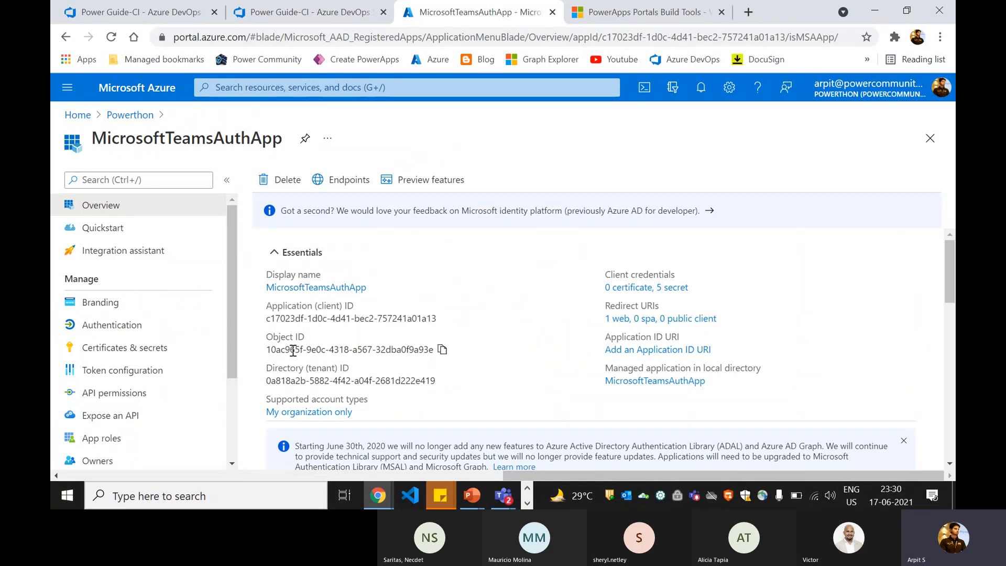
left_click(445, 318)
- Paste client ID c17023df-1dc0-4d41-bec2-757241a01a13 into the PortalZtoH-CI export task's Application Id
left_click(445, 319)
left_click(152, 12)
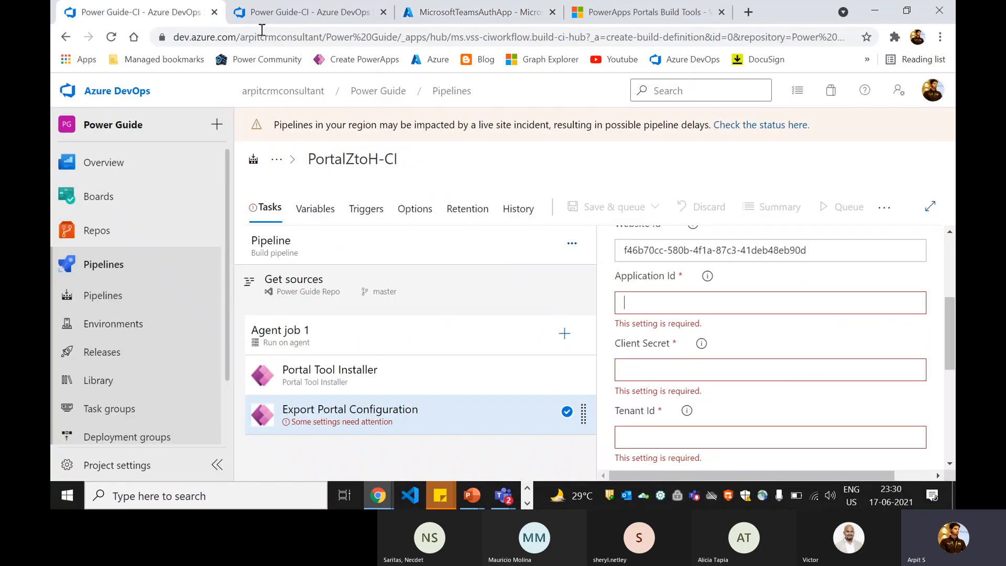
key("ctrl+v")
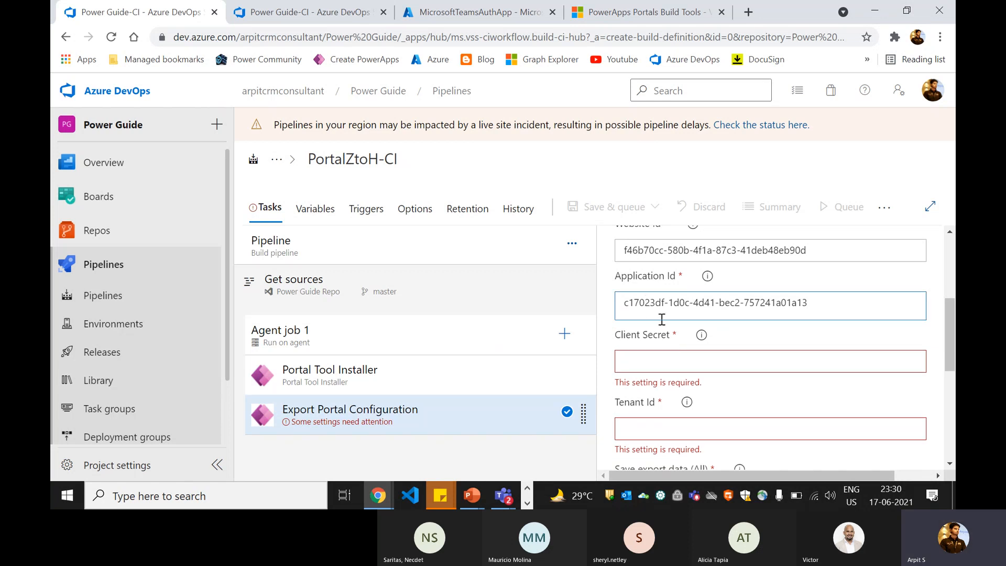
left_click(725, 323)
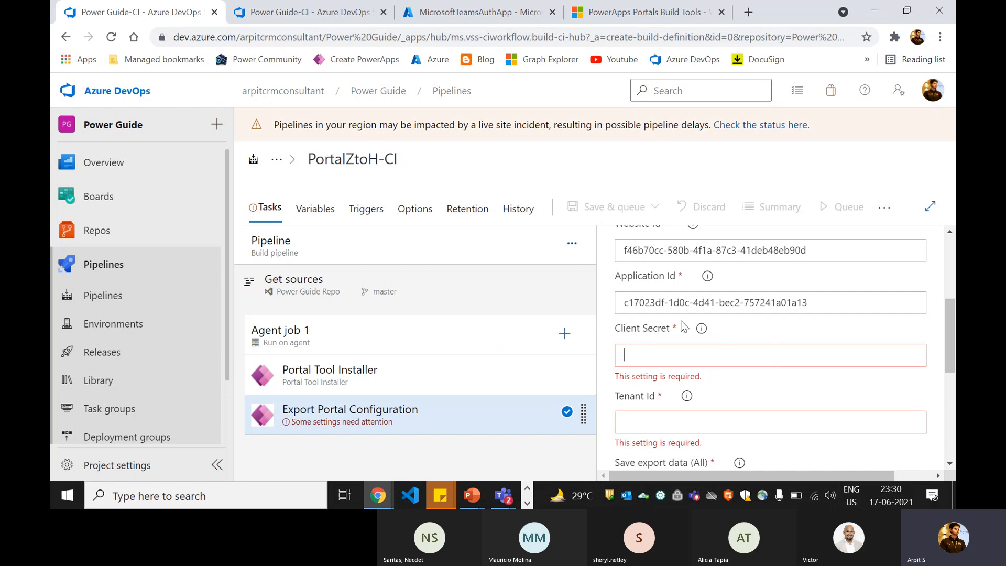
- Move the Azure app page into its own window and show Certificates & secrets
left_click(306, 12)
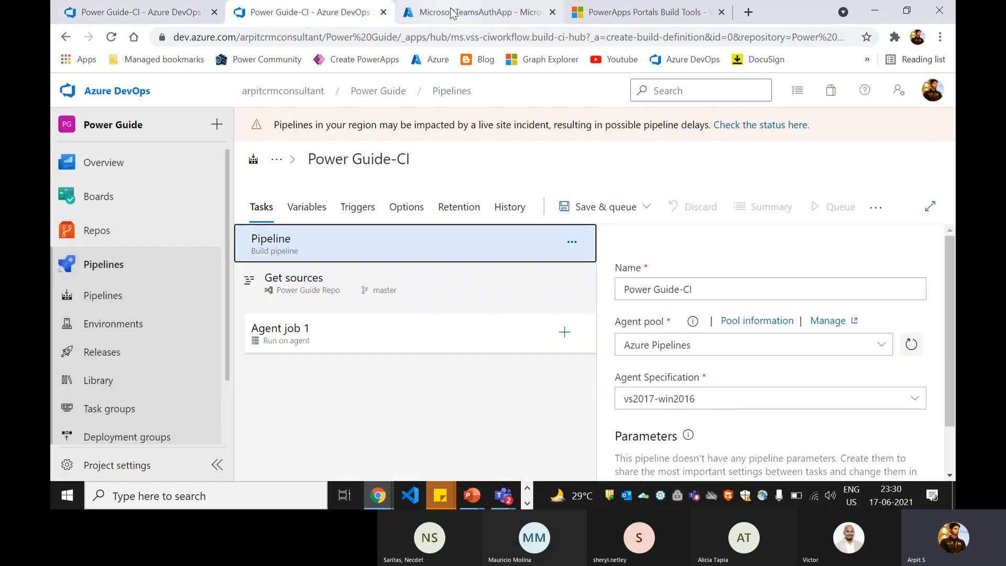
left_click_drag(448, 11, 453, 46)
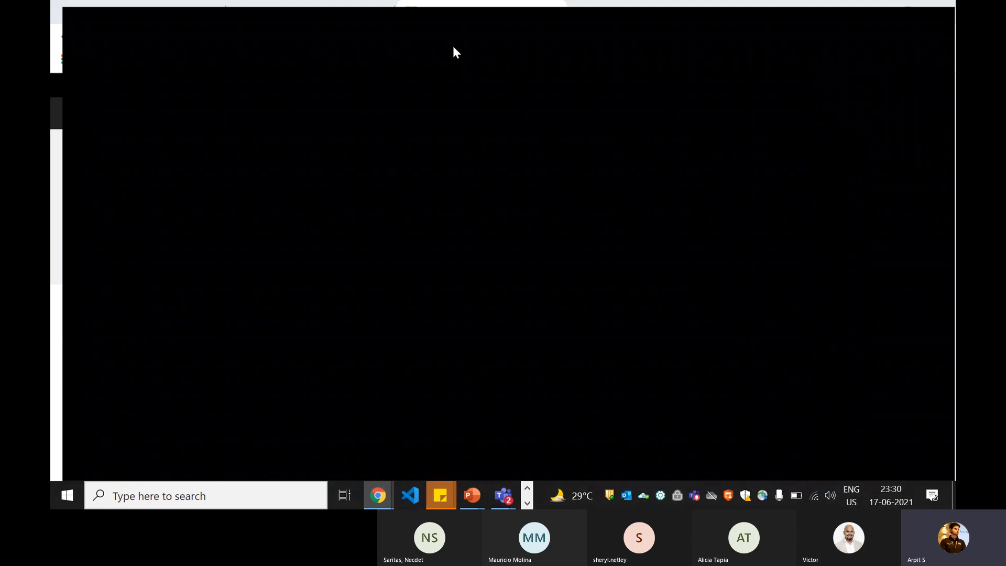
scroll(144, 390, "down", 2)
scroll(157, 367, "up", 2)
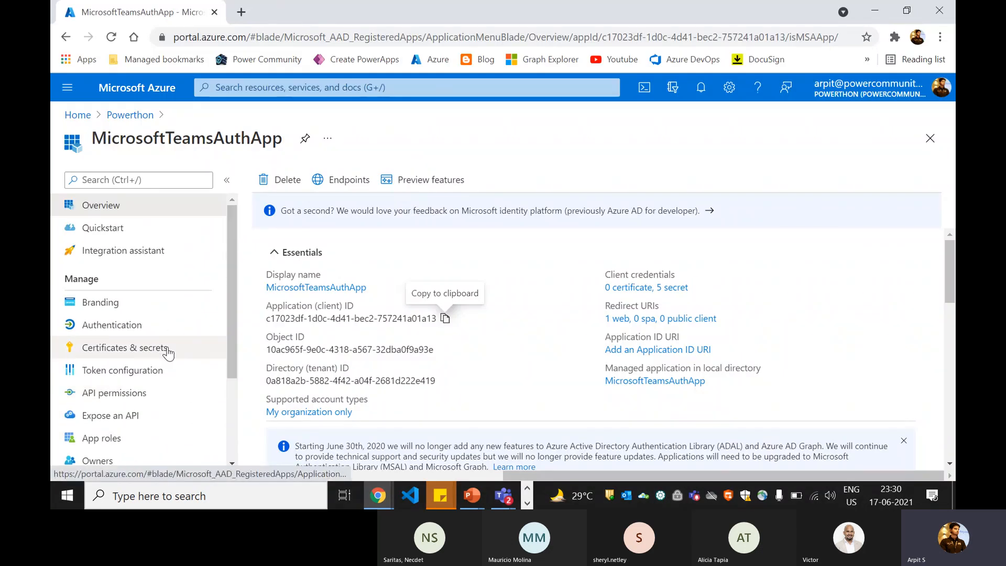
left_click(164, 347)
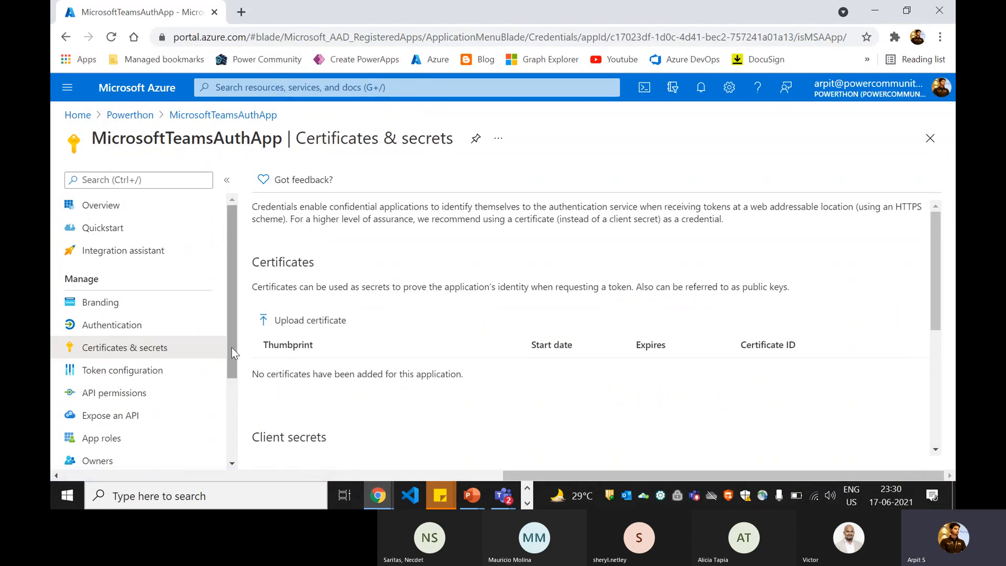
scroll(321, 372, "down", 4)
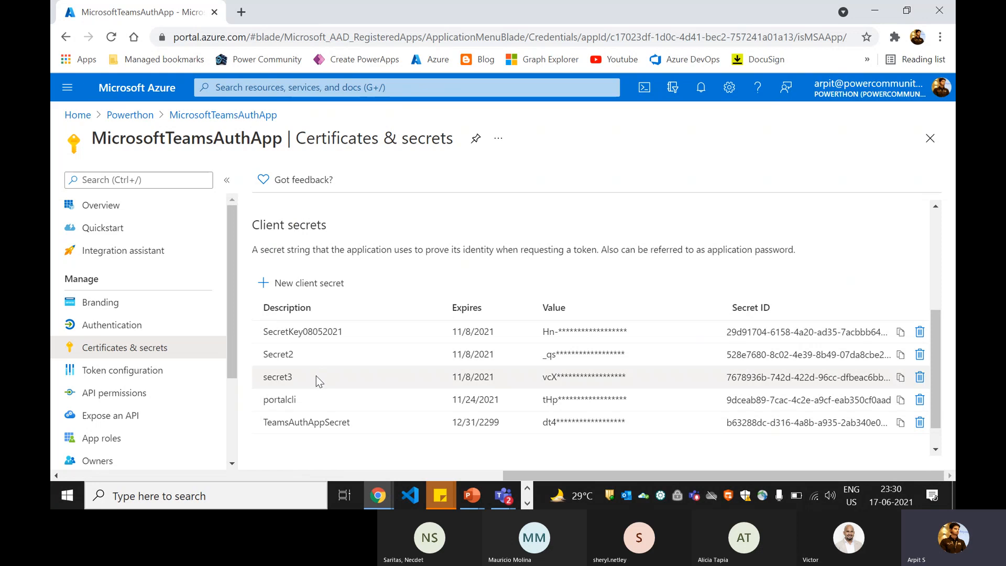
scroll(316, 376, "up", 2)
- Create a 3-month client secret named portalzerotothero and copy its value
left_click(309, 354)
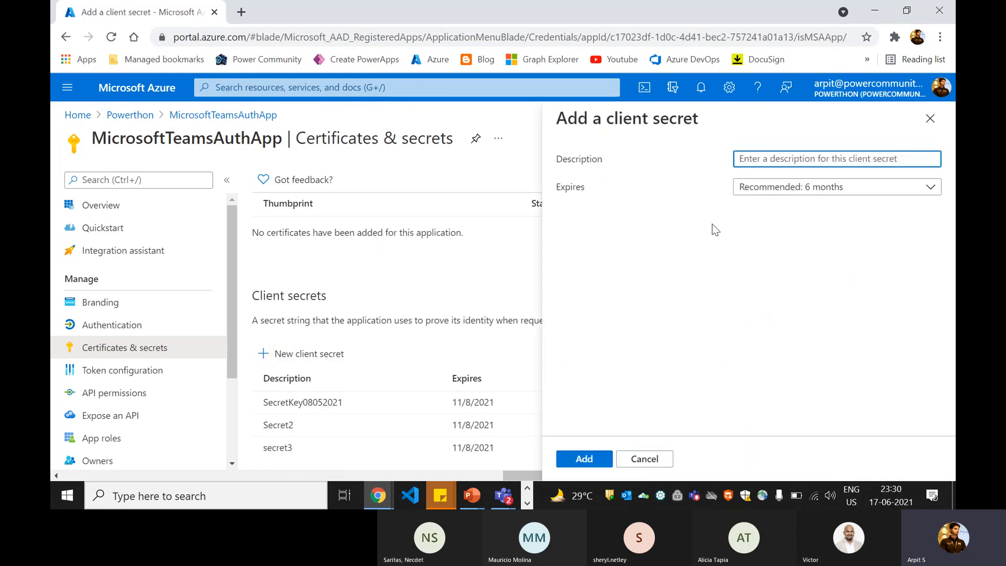
left_click(741, 158)
type("por")
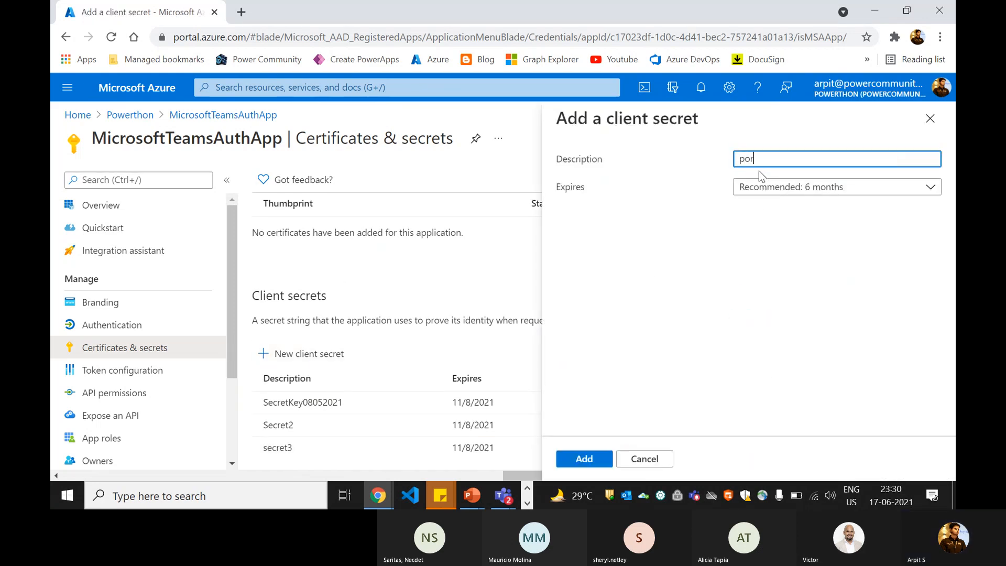
type("talzerotothero")
left_click(776, 257)
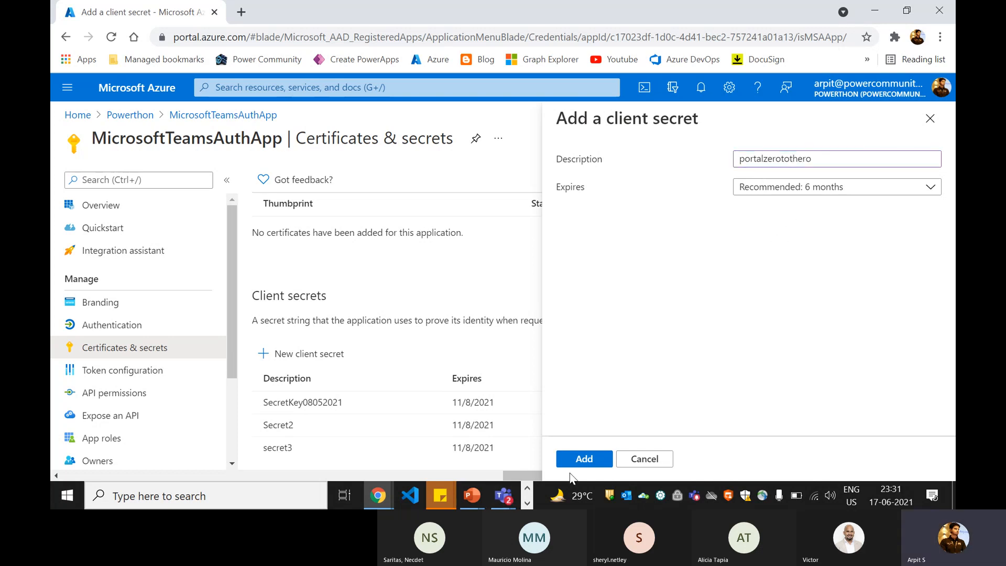
left_click(762, 192)
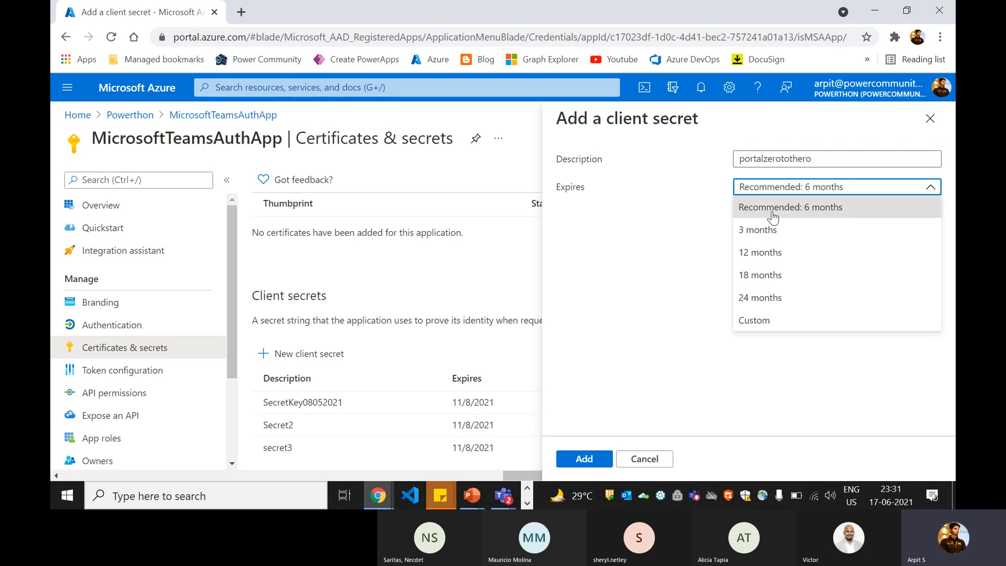
left_click(761, 230)
left_click(594, 459)
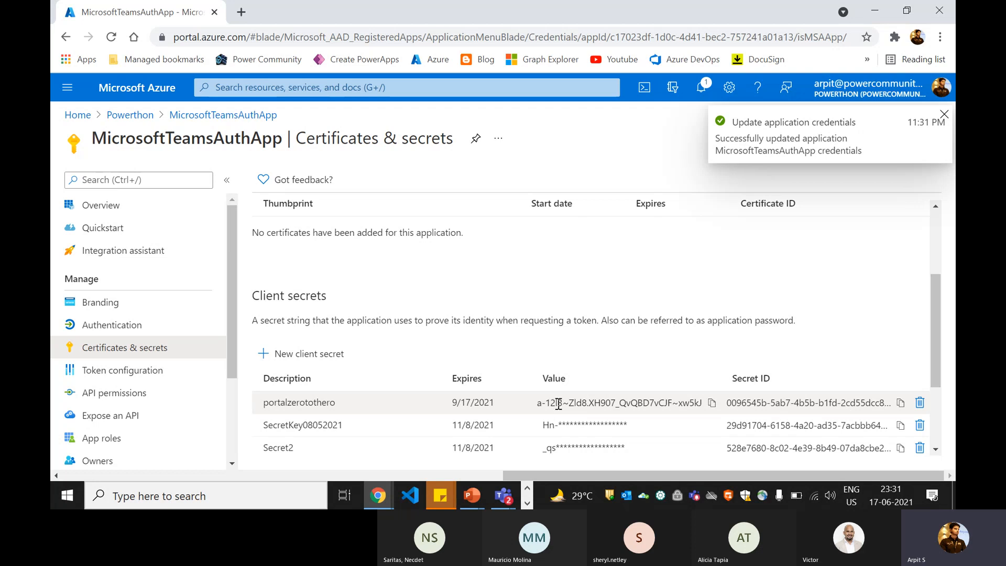
left_click(712, 403)
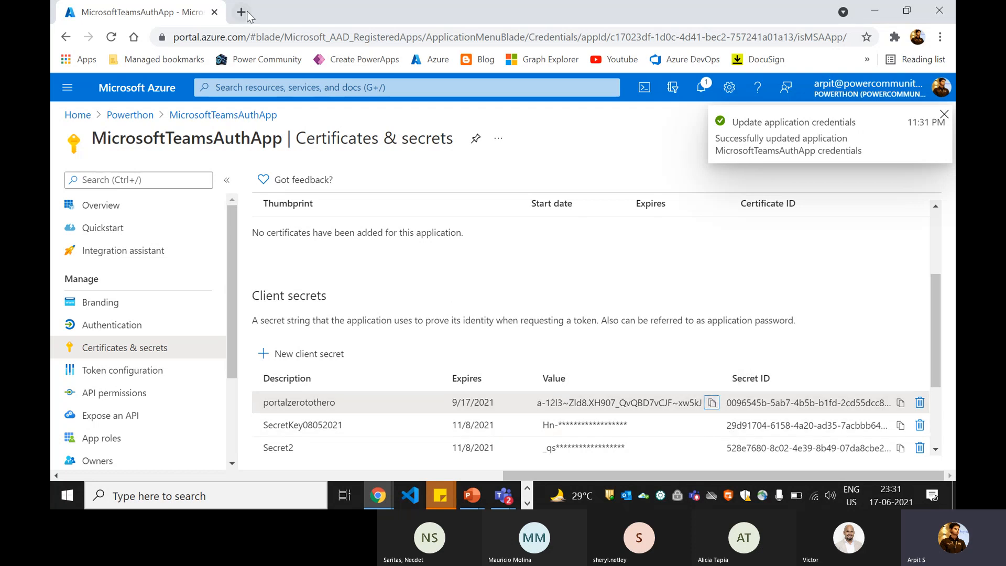
- Paste the new secret value into the export task's Client Secret field
key("alt+Tab")
left_click(281, 14)
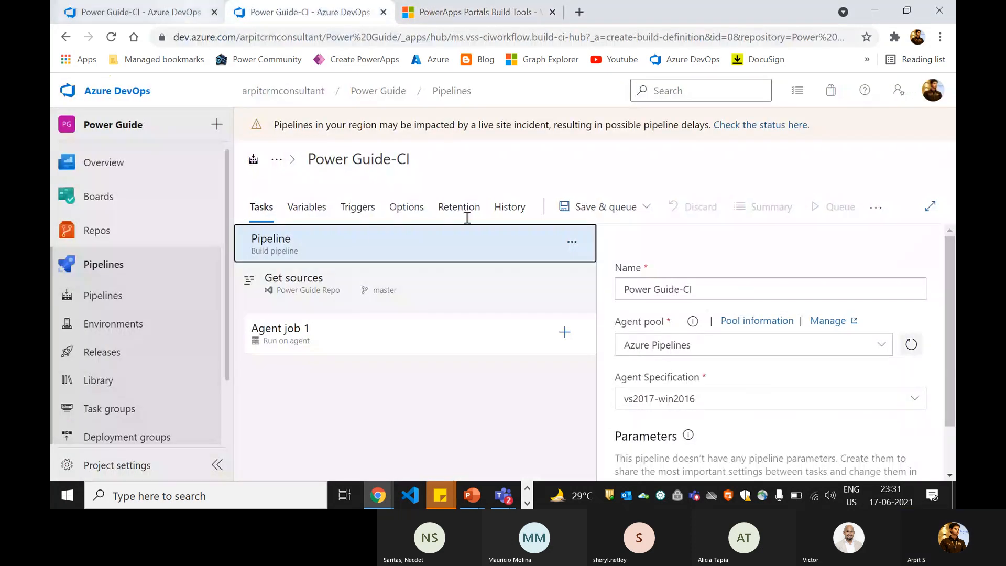
left_click(141, 12)
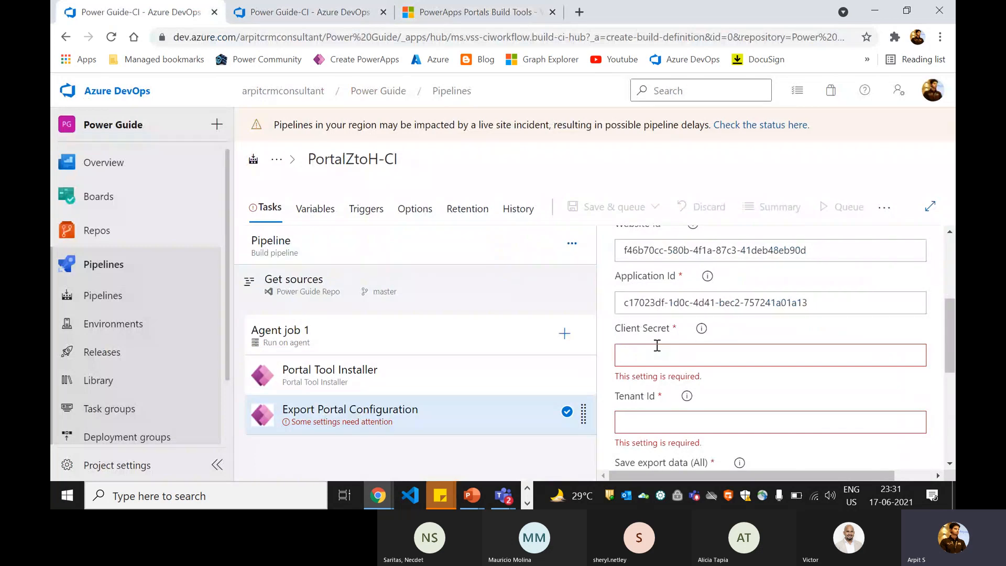
left_click(658, 347)
key("ctrl+v")
scroll(681, 377, "down", 2)
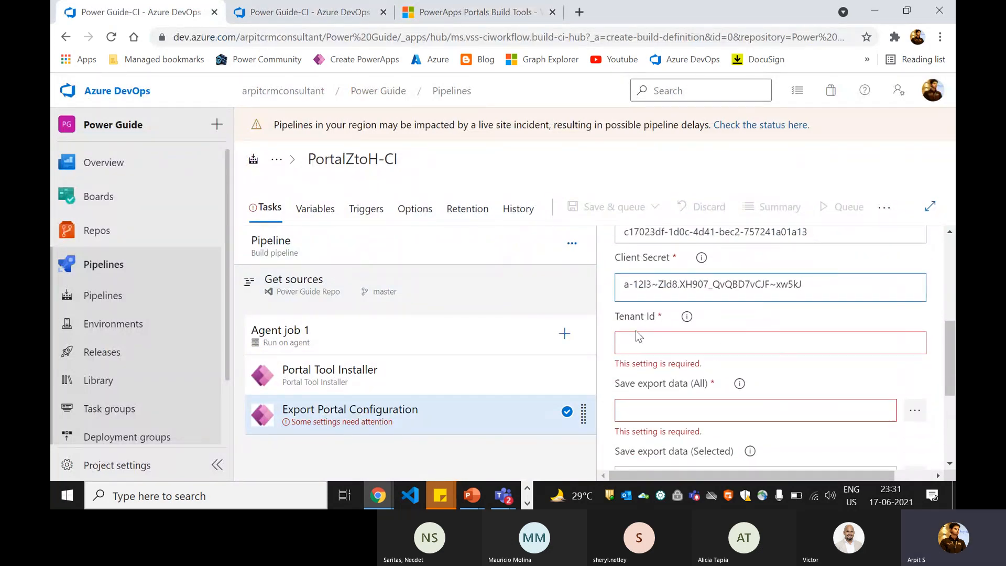
- Copy the Azure Active Directory Tenant ID and paste it into the task's Tenant Id
key("alt+Tab")
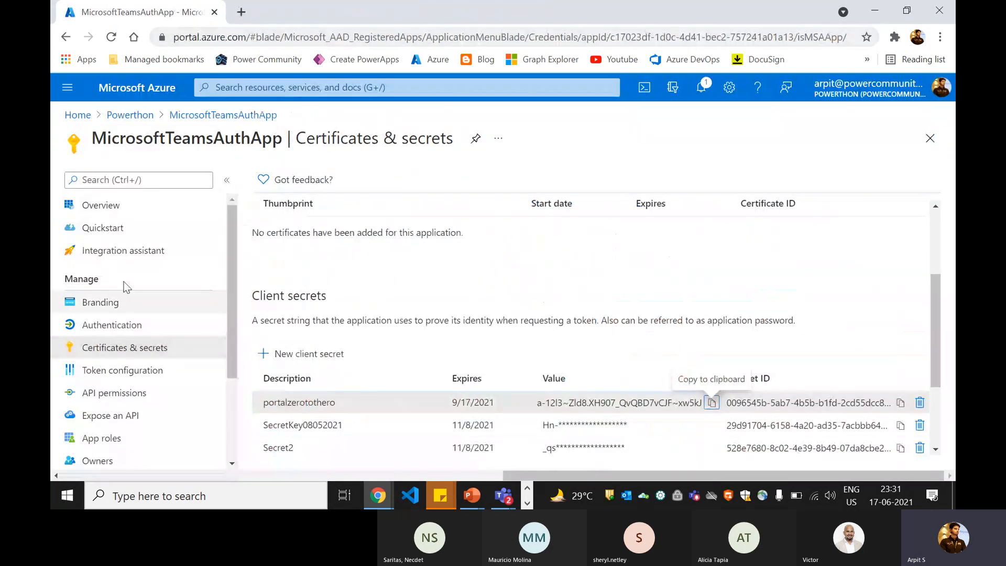
left_click(118, 210)
left_click(77, 115)
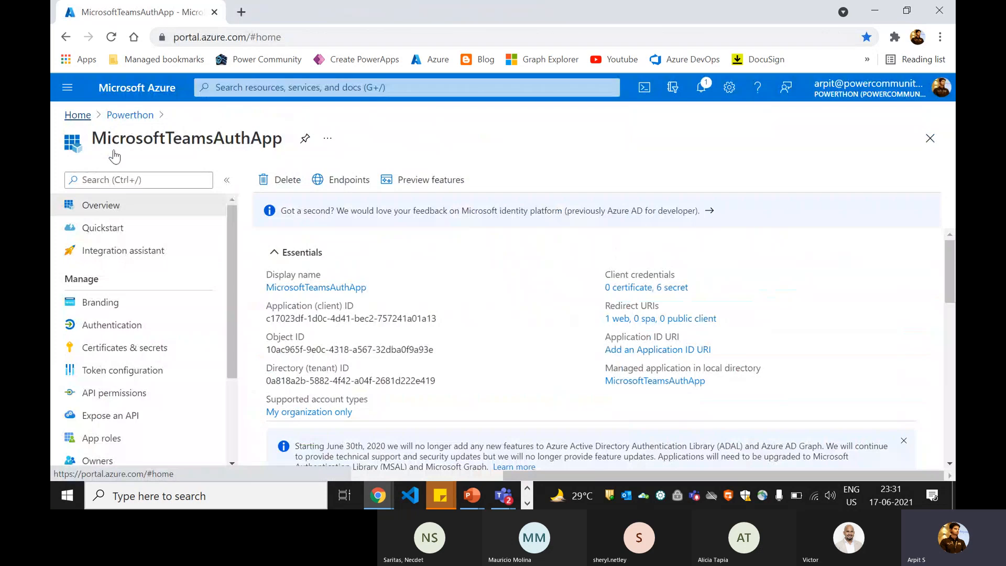
left_click(413, 344)
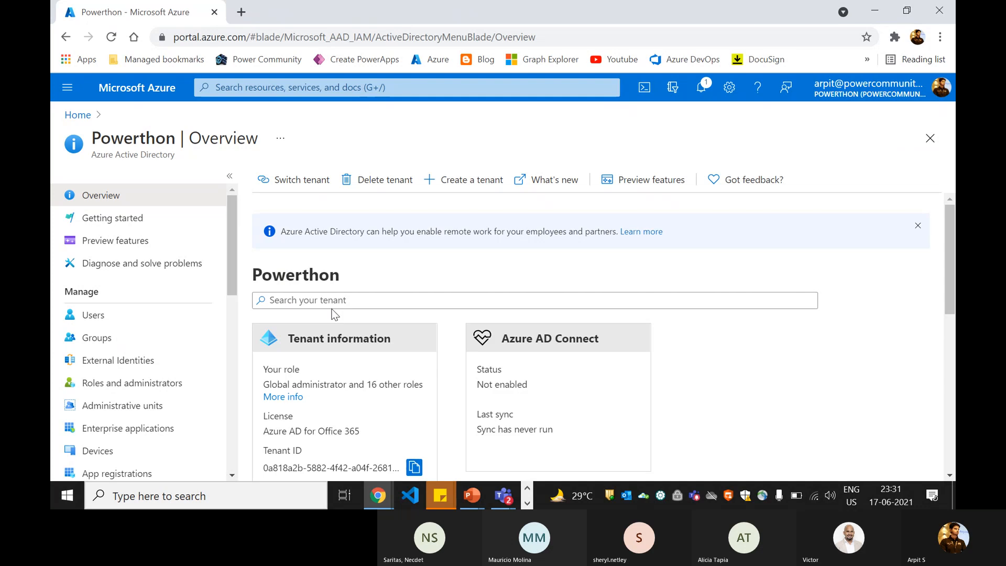
left_click(414, 466)
key("alt+Tab")
left_click(663, 342)
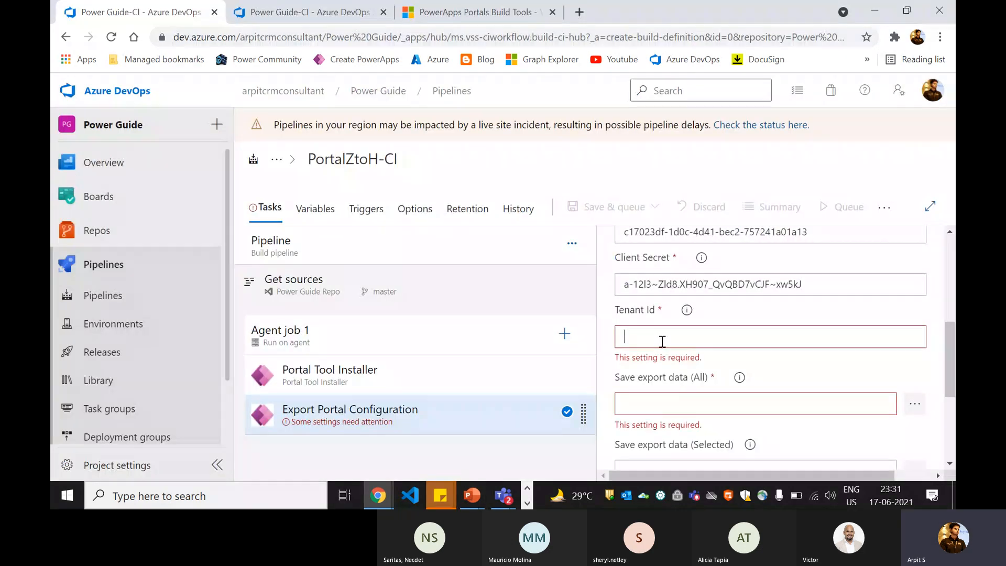
key("ctrl+v")
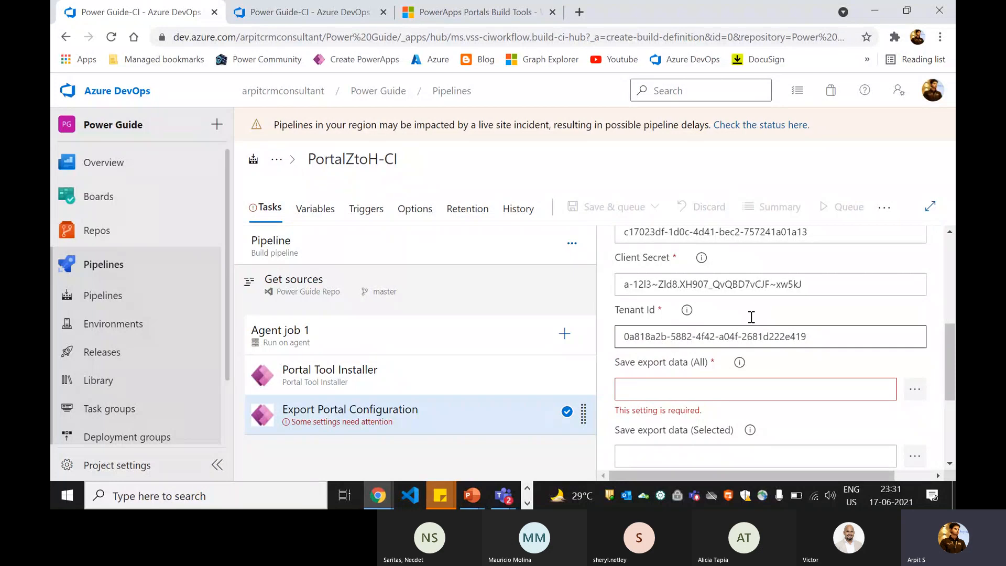
- Check the pasted Tenant Id and review the Save export data (All) and (Selected) settings
scroll(726, 314, "up", 2)
scroll(725, 313, "down", 2)
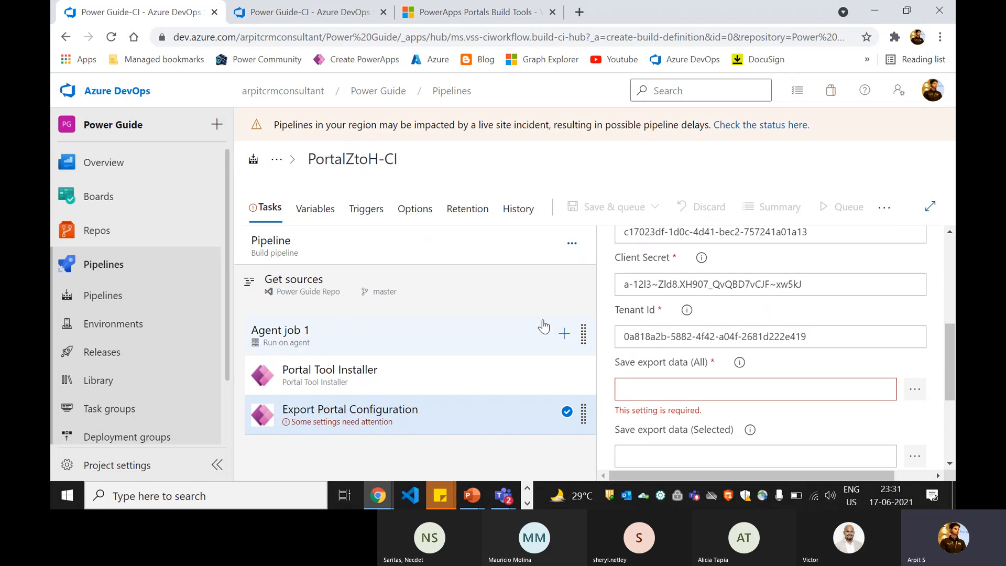
left_click(657, 336)
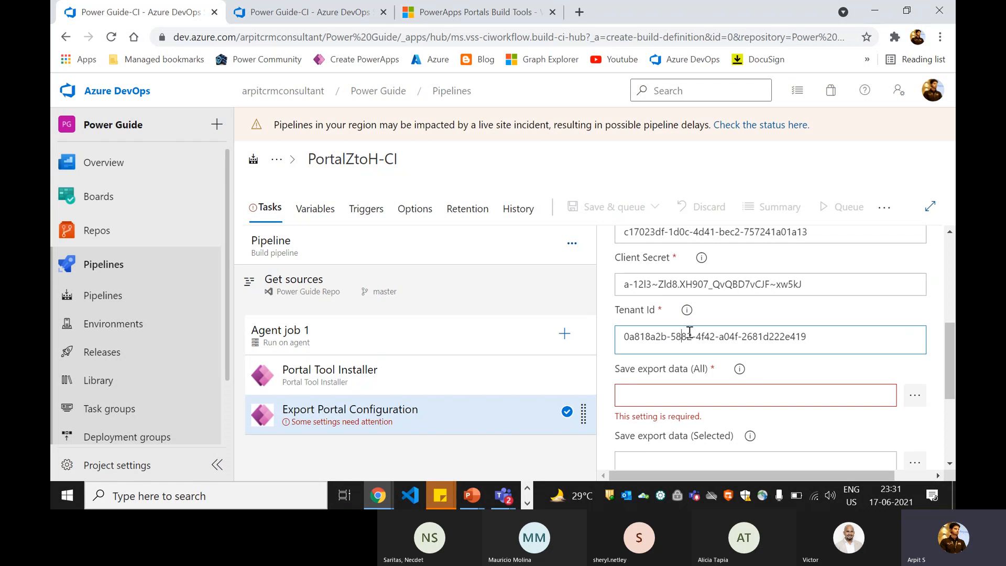
scroll(689, 329, "down", 2)
scroll(688, 325, "up", 1)
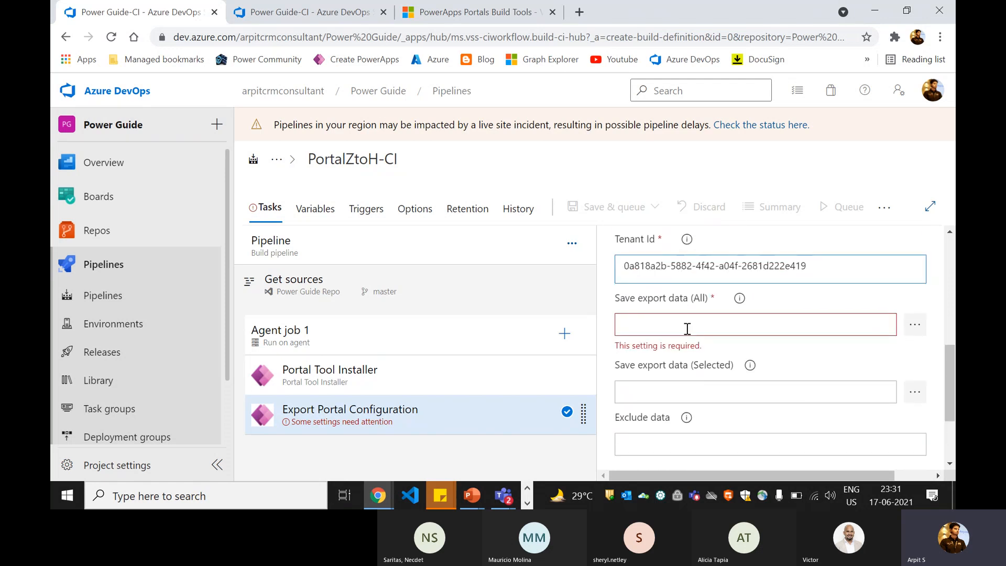
left_click(660, 319)
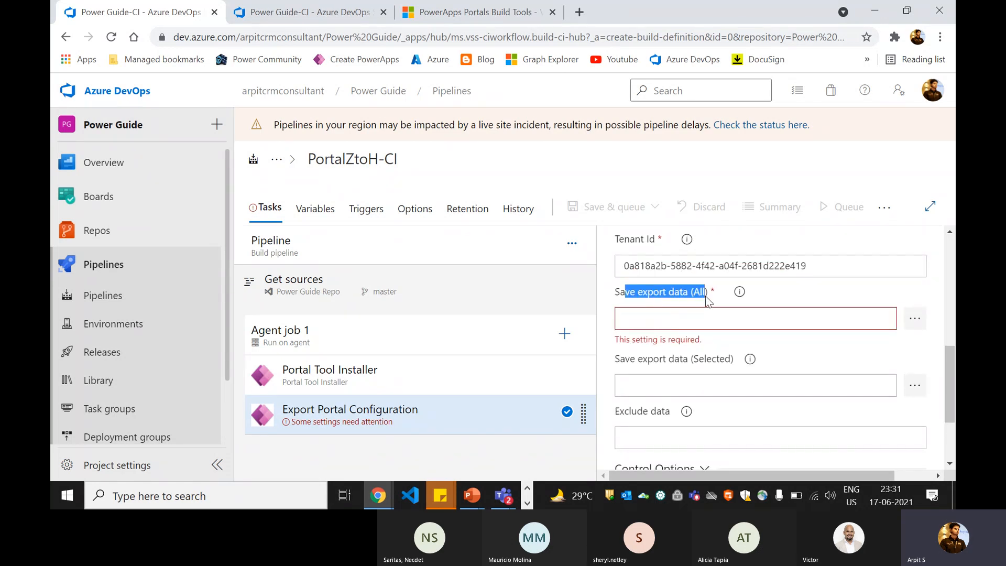
left_click_drag(617, 363, 721, 361)
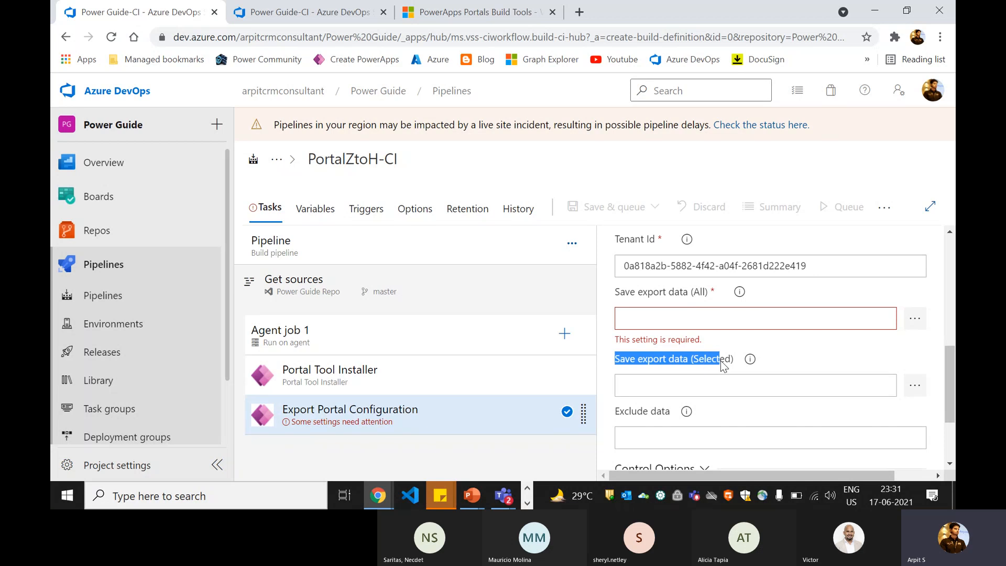
left_click(724, 365)
left_click(737, 294)
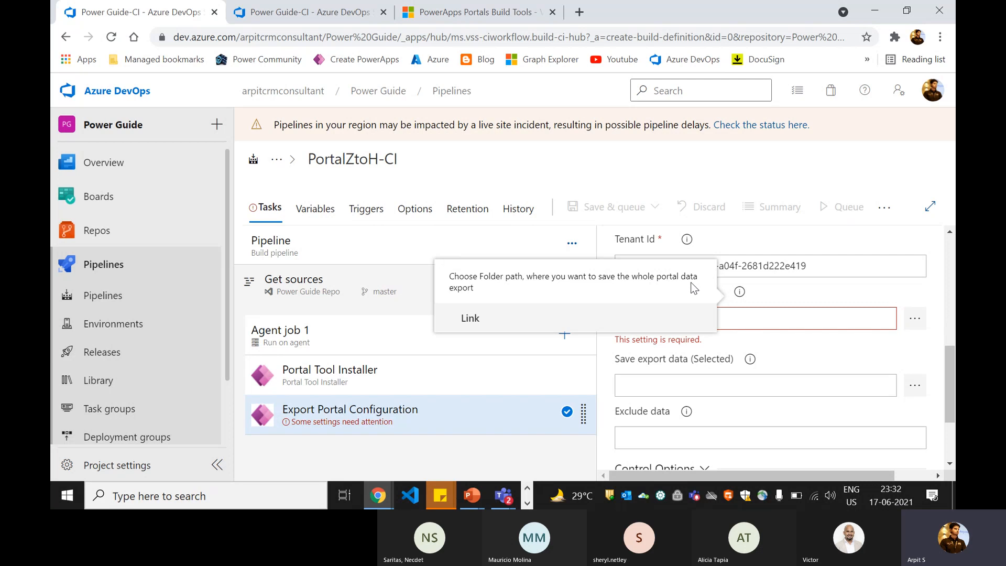
- Set Save export data (All) to the Portal-Solution/Portal-Source folder
left_click(739, 292)
left_click(915, 318)
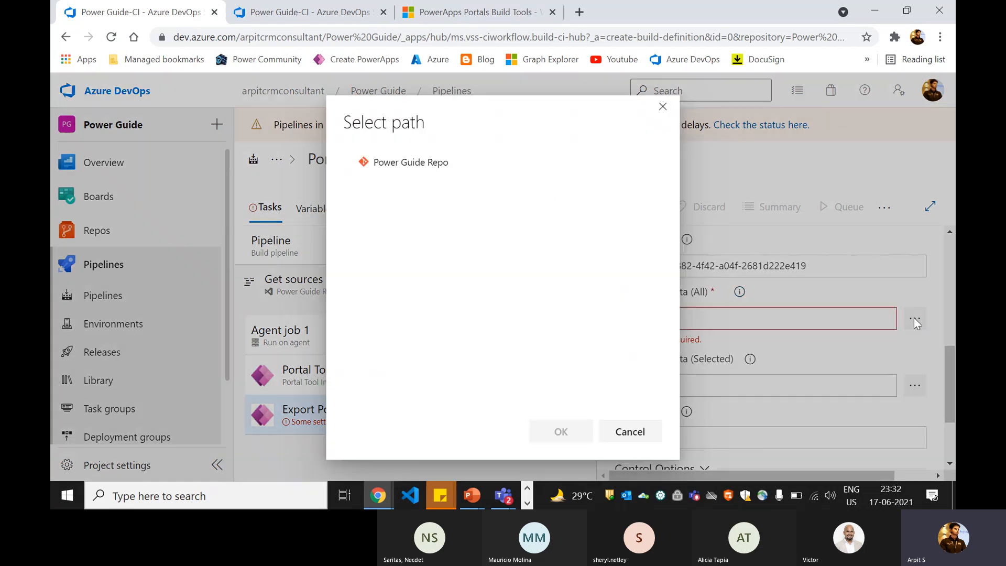
left_click(410, 162)
left_click(361, 204)
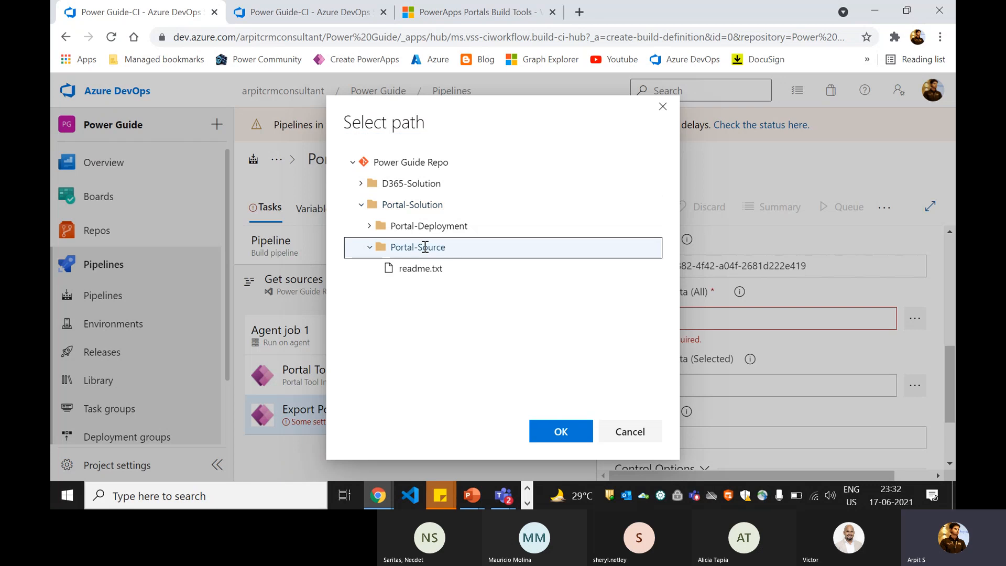
left_click(561, 431)
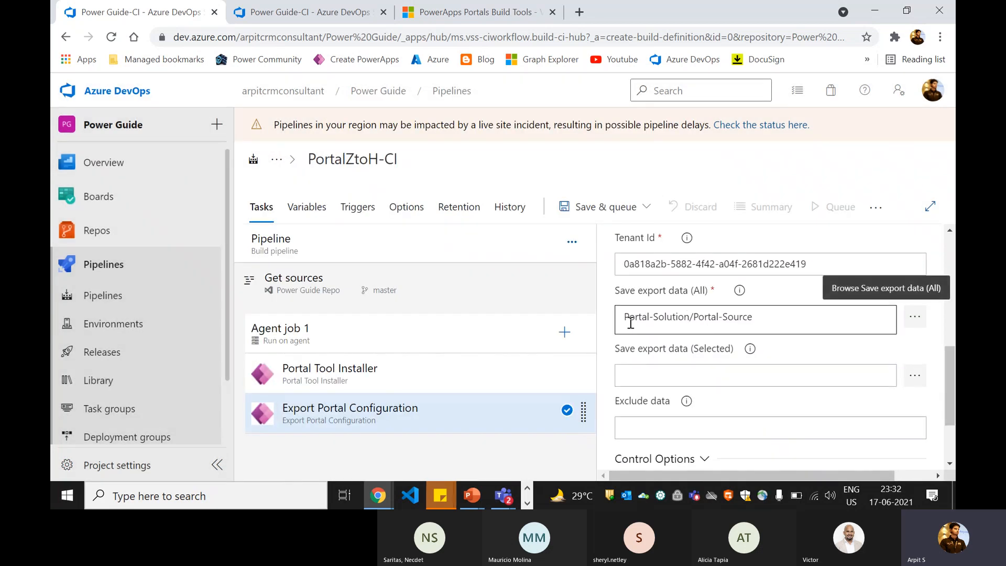
left_click_drag(631, 319, 760, 317)
left_click(765, 321)
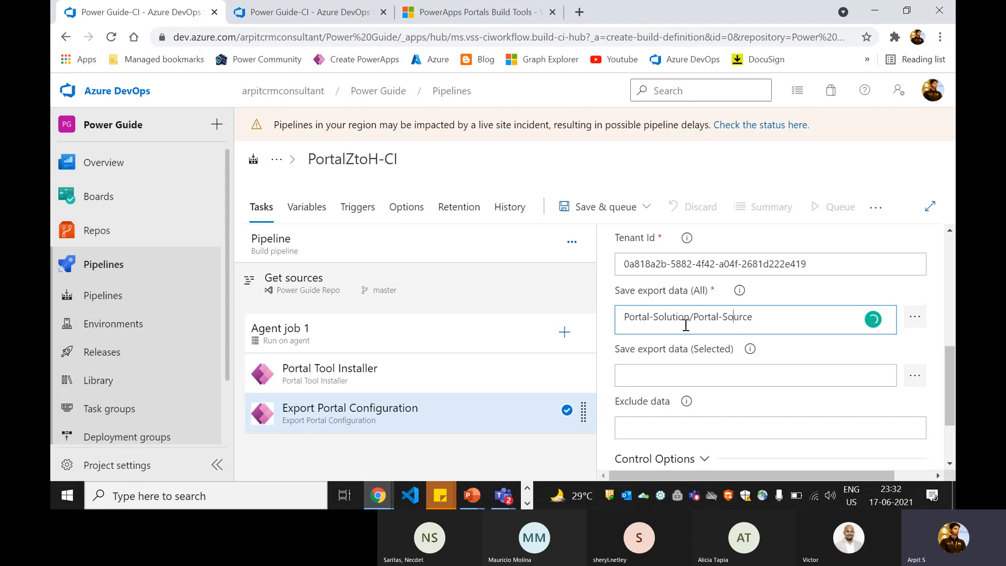
left_click_drag(664, 321, 759, 318)
left_click(785, 318)
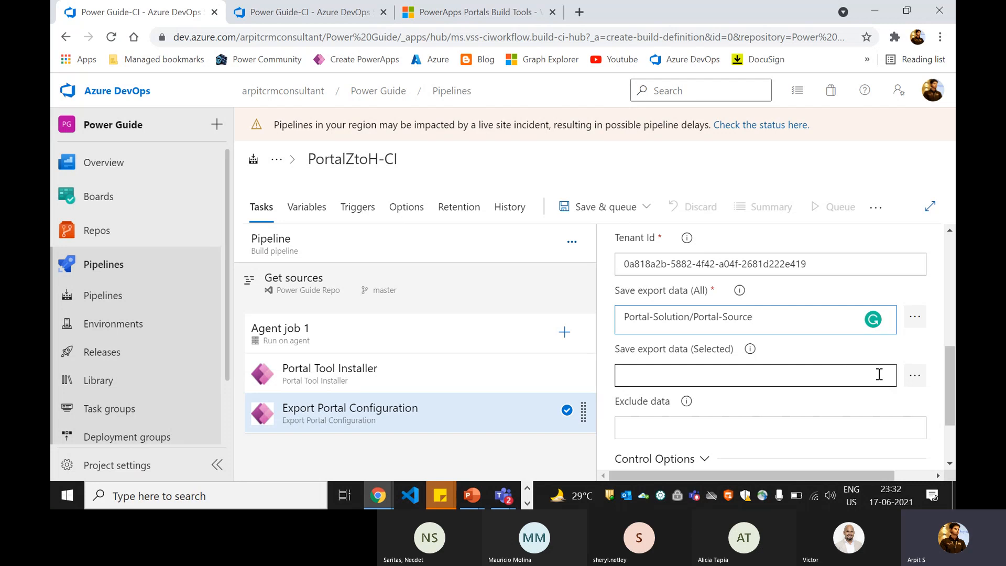
left_click(707, 356)
- Set Save export data (Selected) to the Portal-Solution/Portal-Deployment folder
double_click(721, 343)
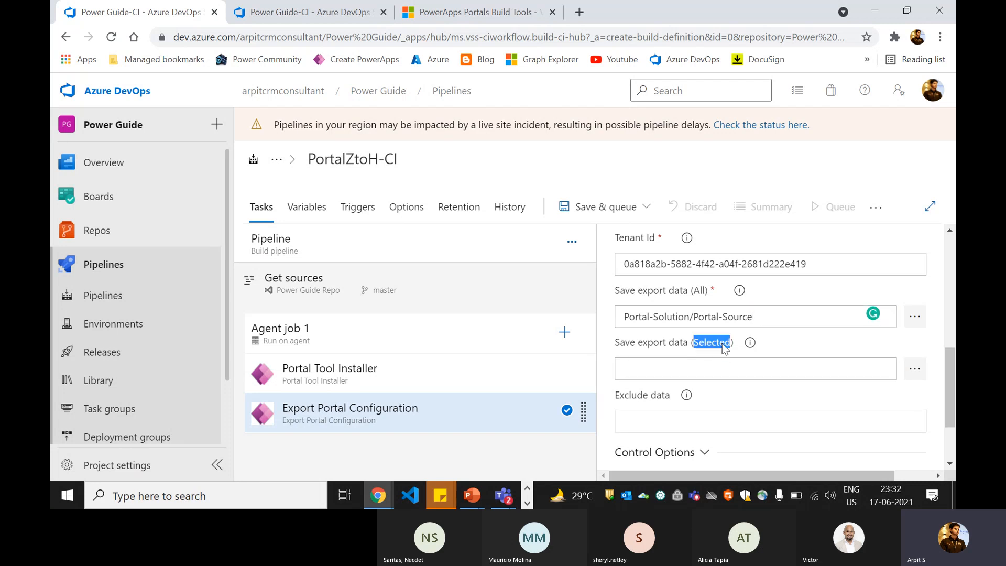
mouse_move(748, 347)
left_click(913, 369)
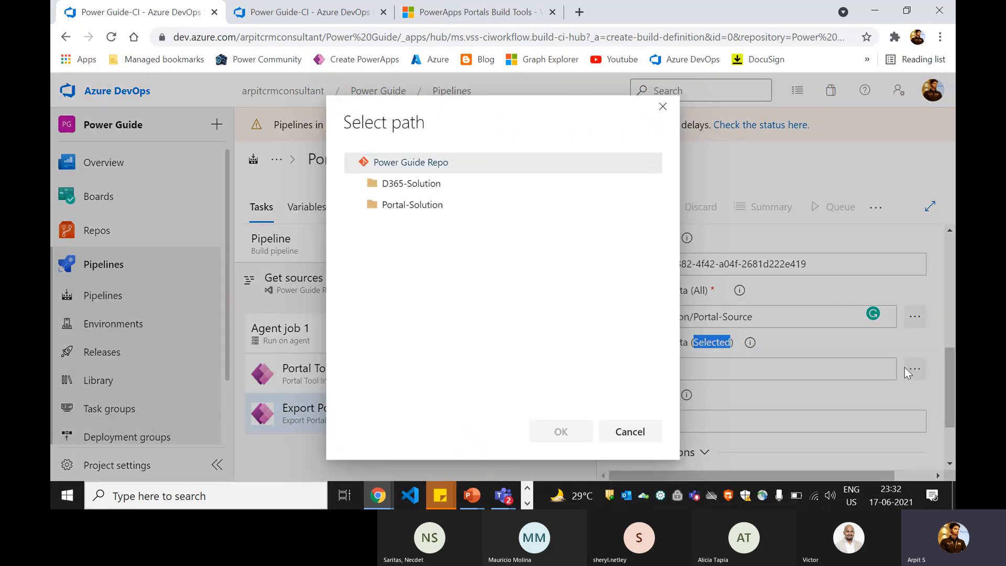
left_click(364, 203)
left_click(414, 226)
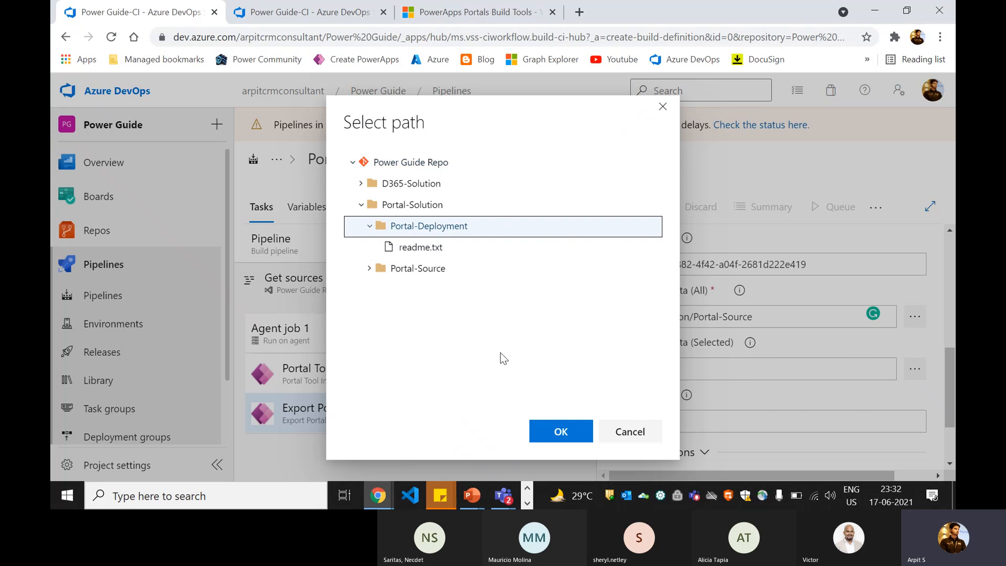
left_click(561, 431)
scroll(691, 401, "down", 2)
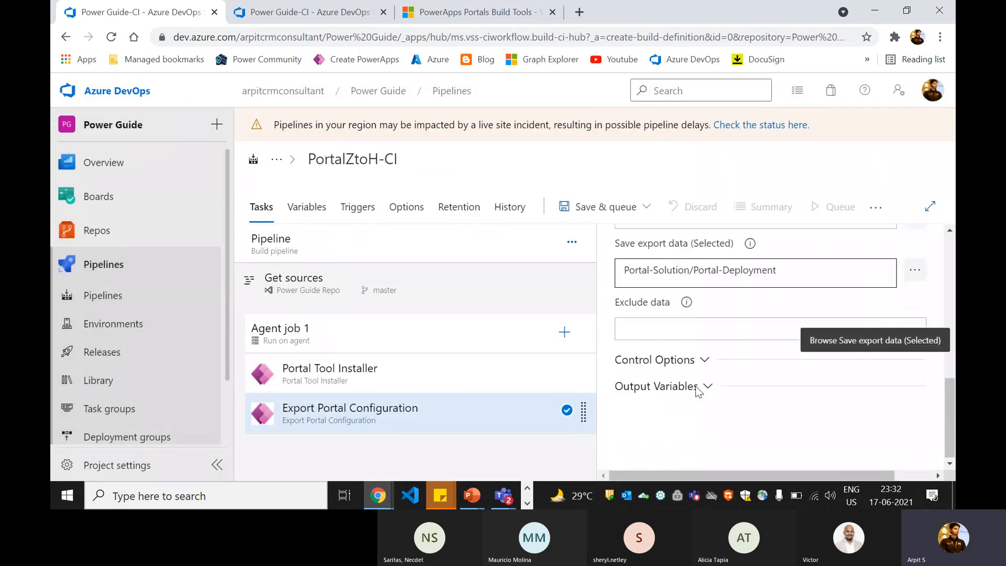
- Copy the example exclusion list from the Exclude data help text
left_click(638, 303)
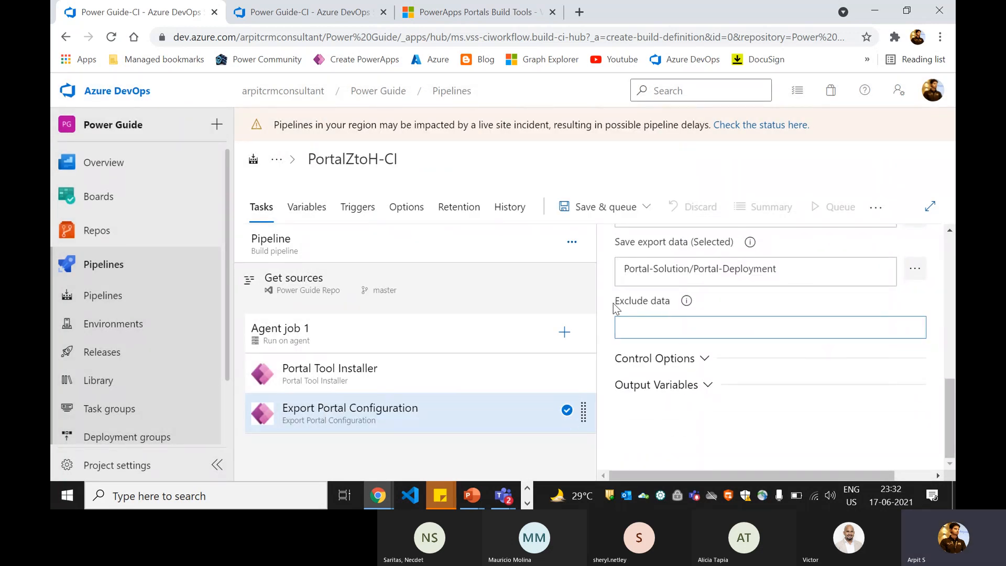
left_click_drag(613, 303, 668, 300)
left_click(673, 304)
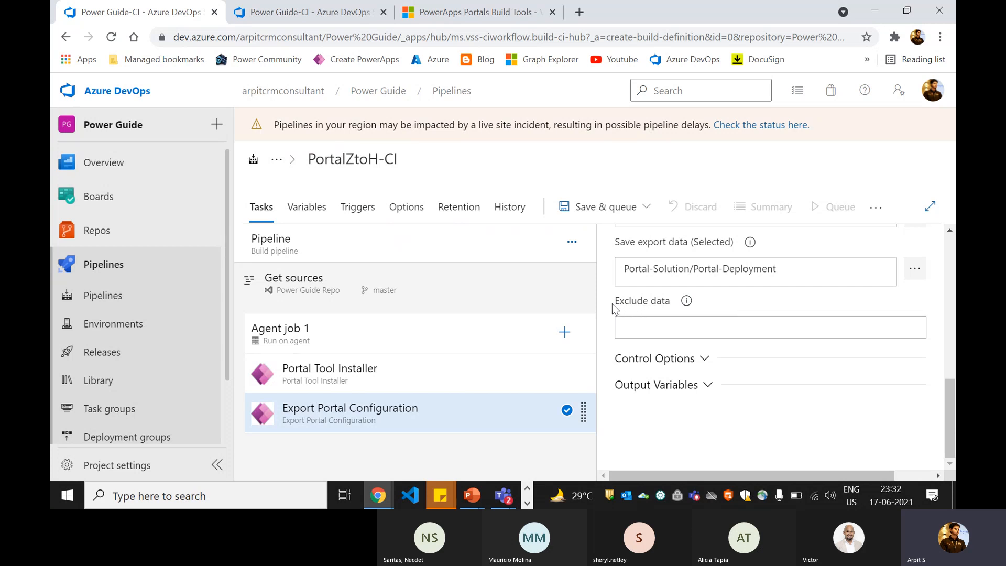
mouse_move(687, 303)
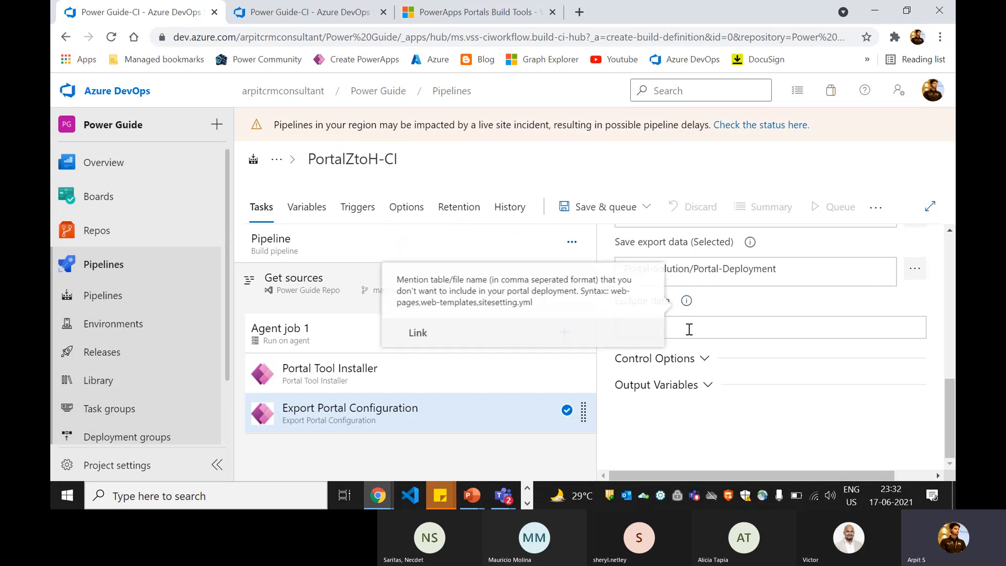
left_click_drag(397, 280, 596, 287)
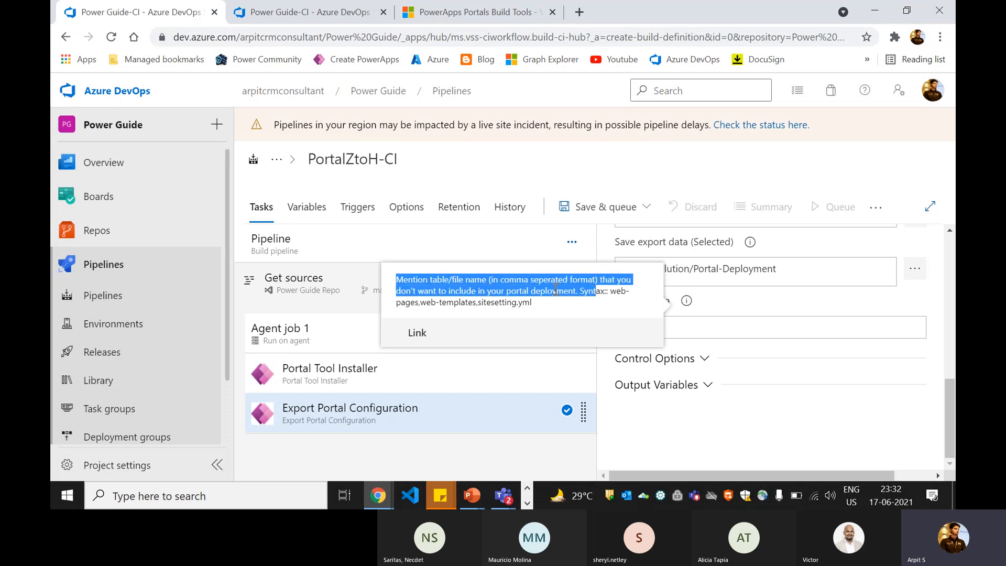
left_click(460, 295)
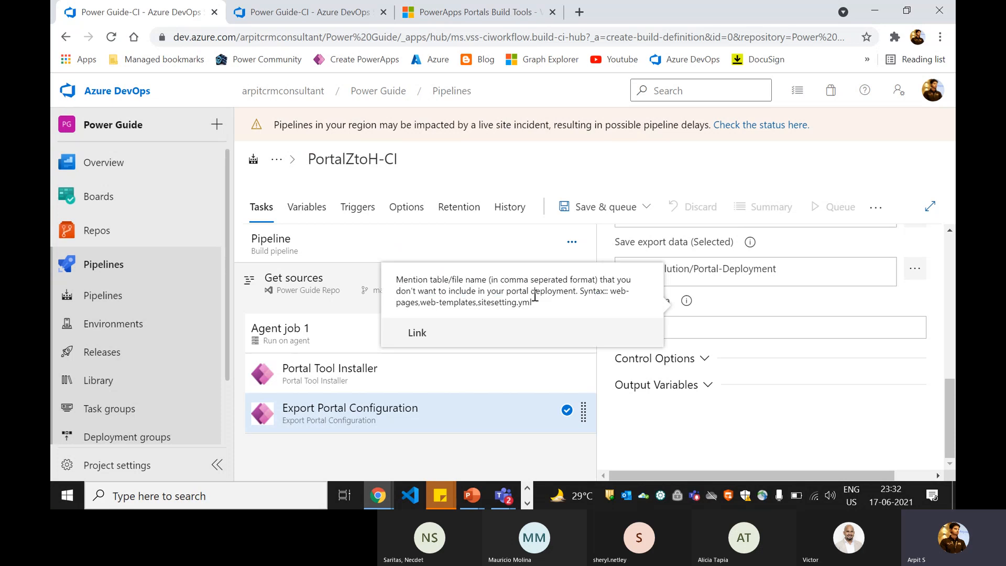
double_click(549, 294)
left_click(617, 302)
left_click_drag(611, 294, 542, 306)
key("ctrl+c")
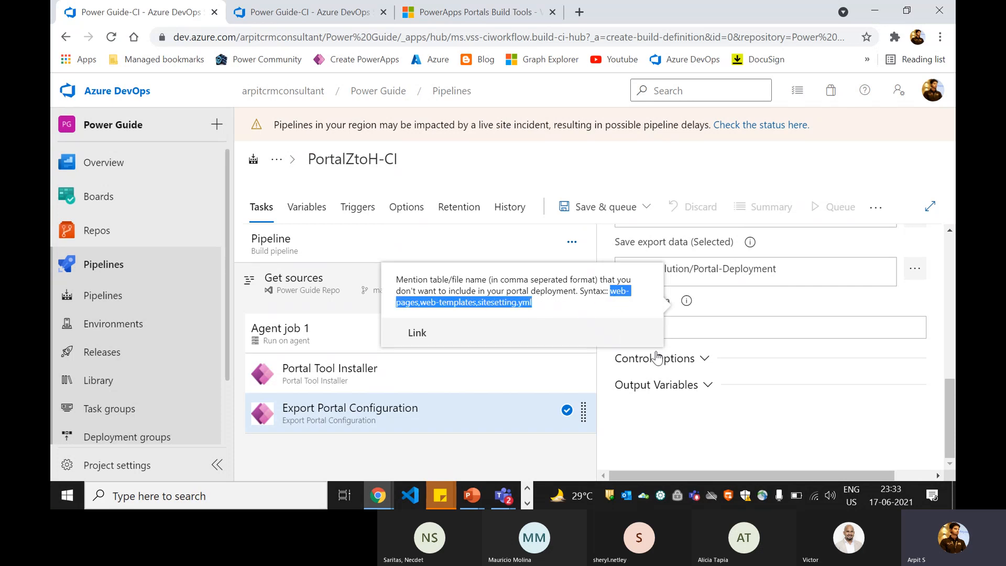
- Set Exclude data to web-pages,web-templates,sitesetting.yml
left_click(696, 329)
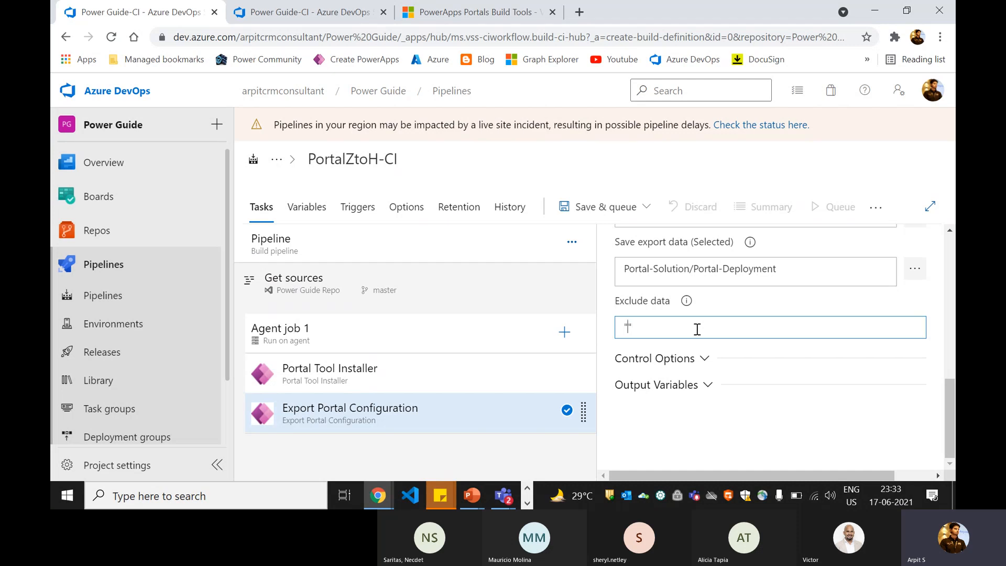
key("ctrl+v")
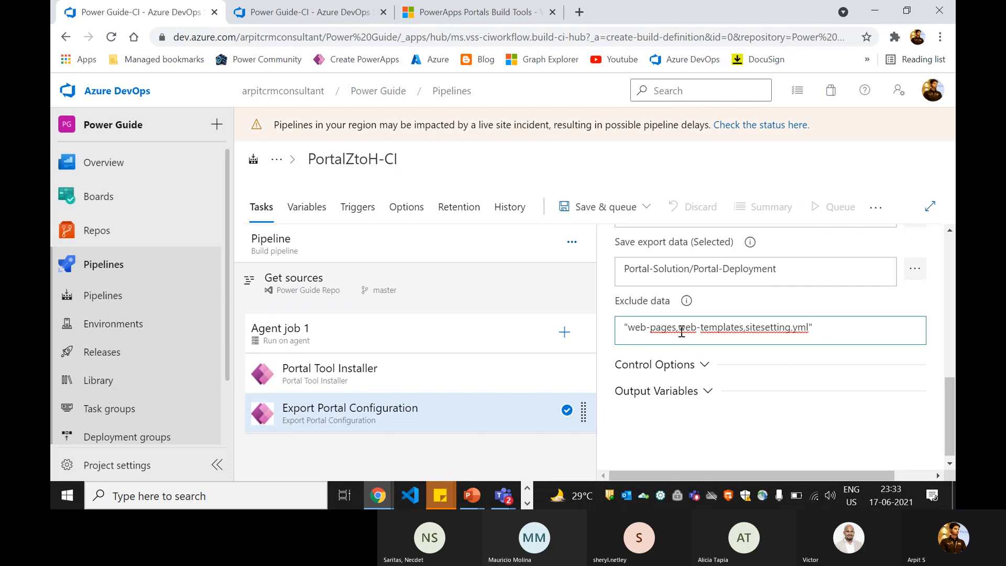
left_click(832, 327)
left_click_drag(685, 328, 823, 327)
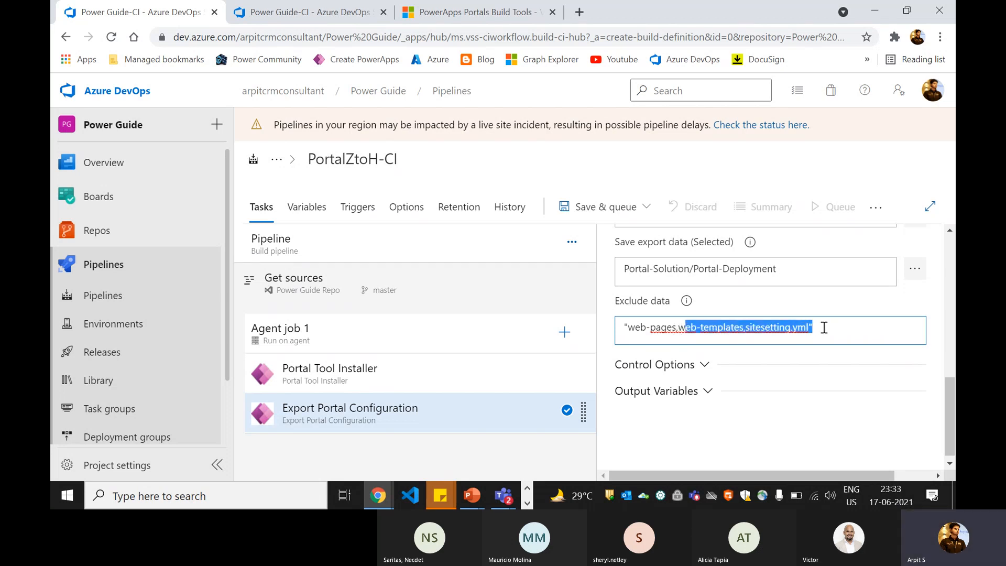
left_click(683, 404)
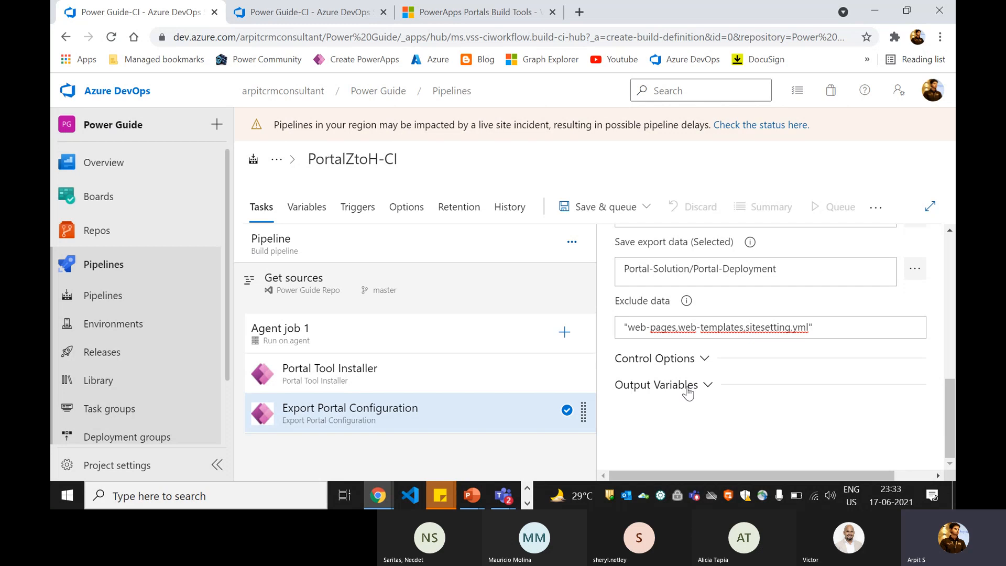
left_click(686, 387)
- Set the export task's Output Variables reference name to 'portal'
scroll(707, 367, "down", 2)
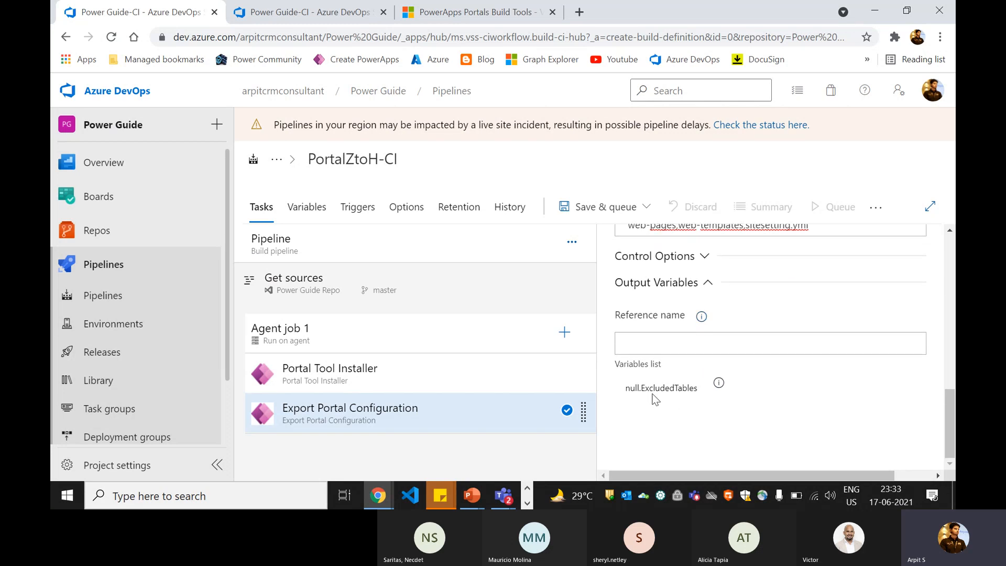
left_click(662, 339)
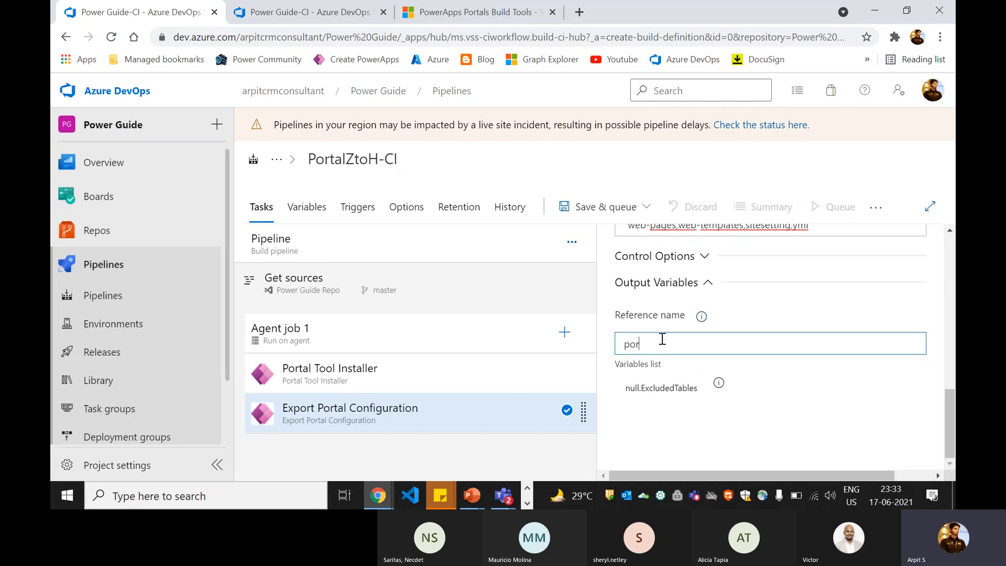
type("portL")
key("BackSpace")
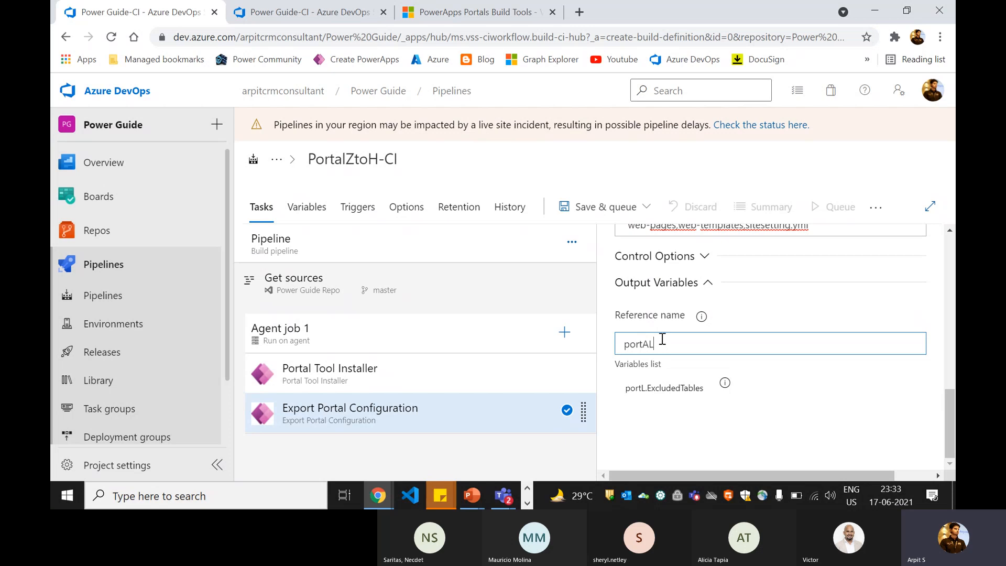
type("AL")
key("BackSpace")
key("BackSpace")
type("al")
- Switch to the other Power Guide-CI pipeline tab
scroll(681, 406, "up", 5)
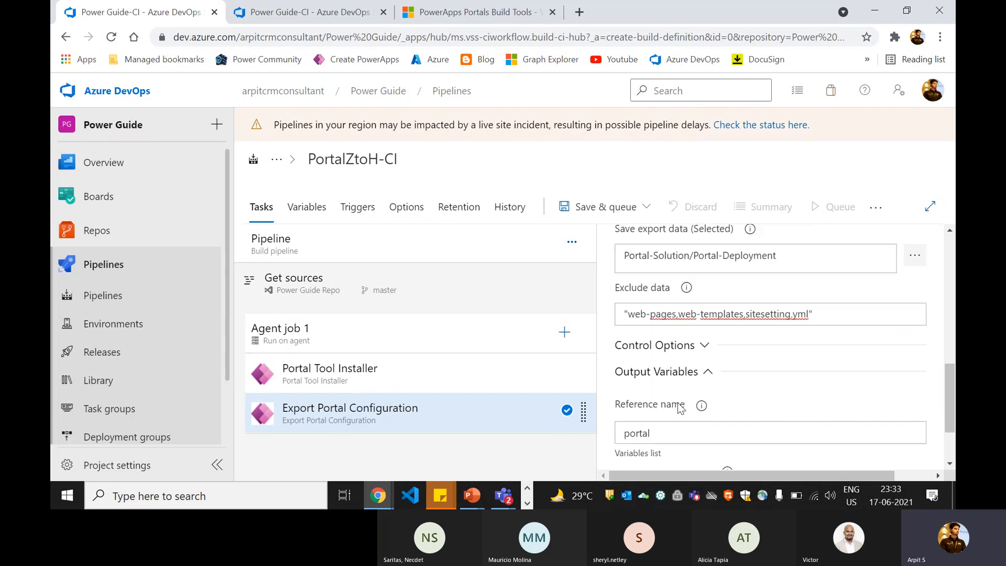
scroll(670, 397, "up", 1)
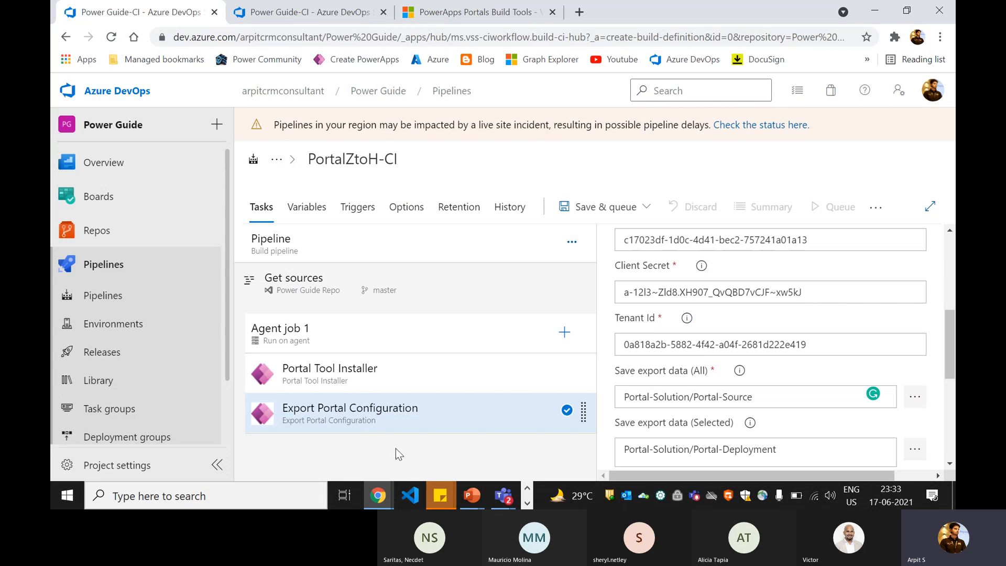
left_click(335, 11)
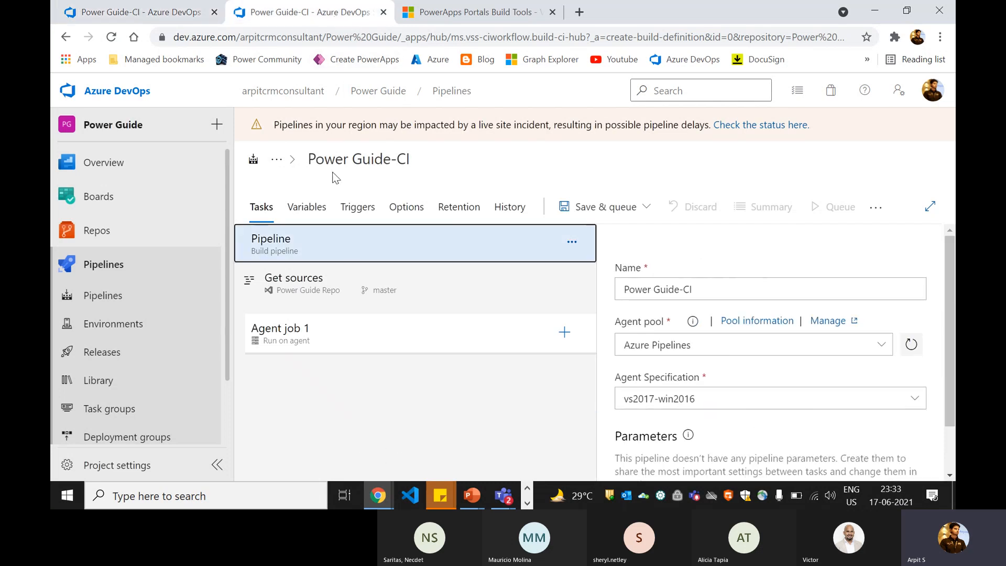
- Discard the Power Guide-CI draft and view Portal - CI Pipeline's Commit Code task settings
left_click(86, 295)
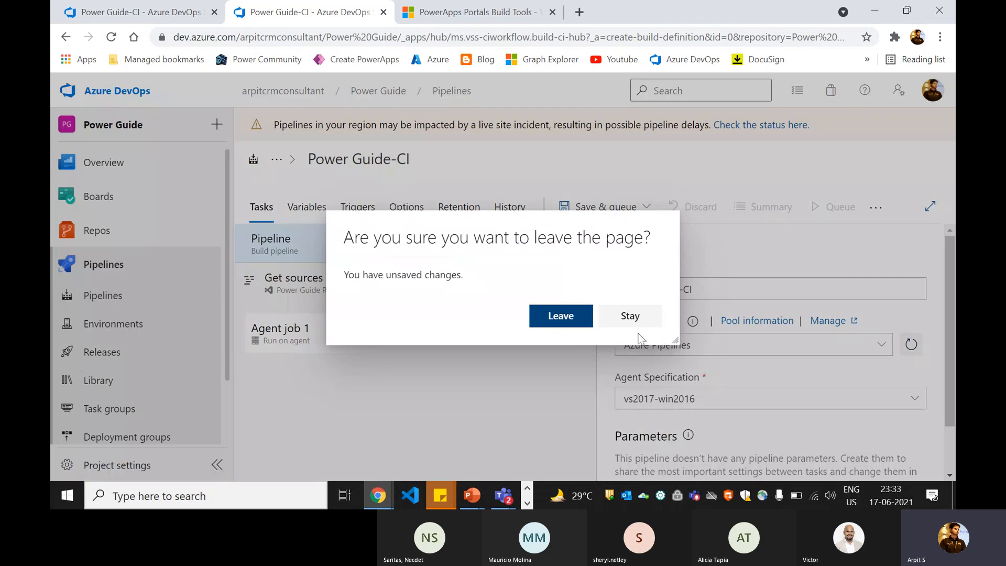
left_click(551, 325)
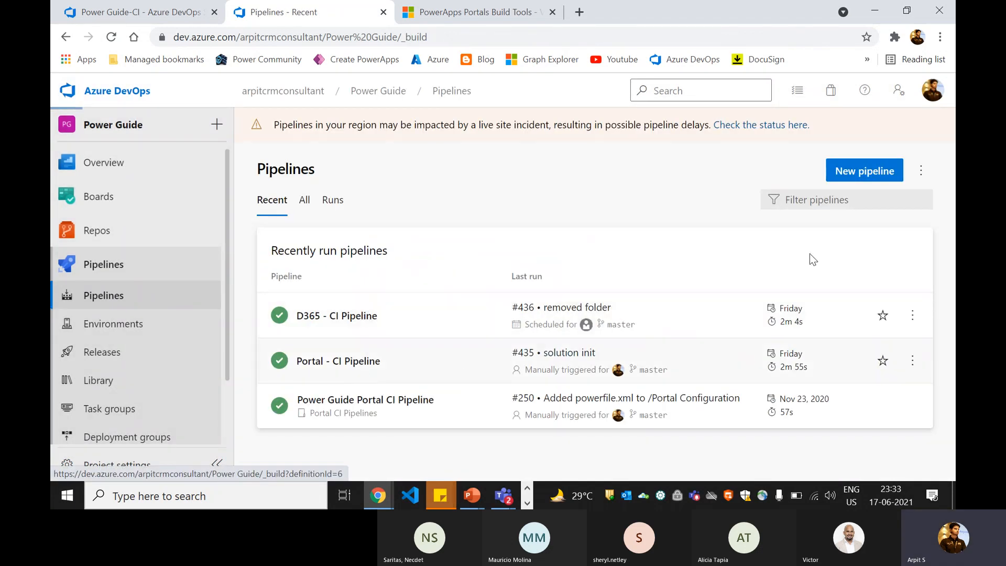
left_click(373, 364)
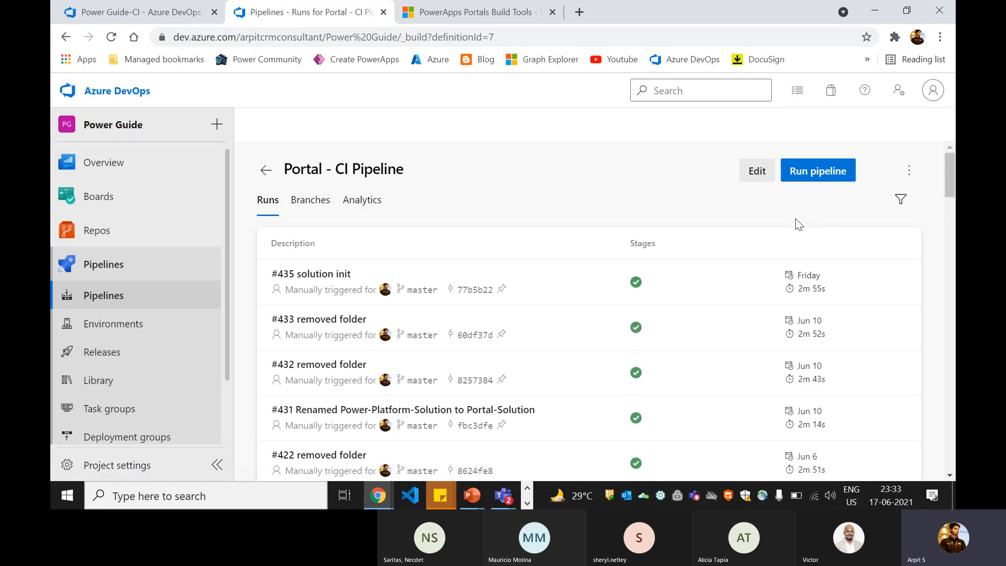
left_click(756, 173)
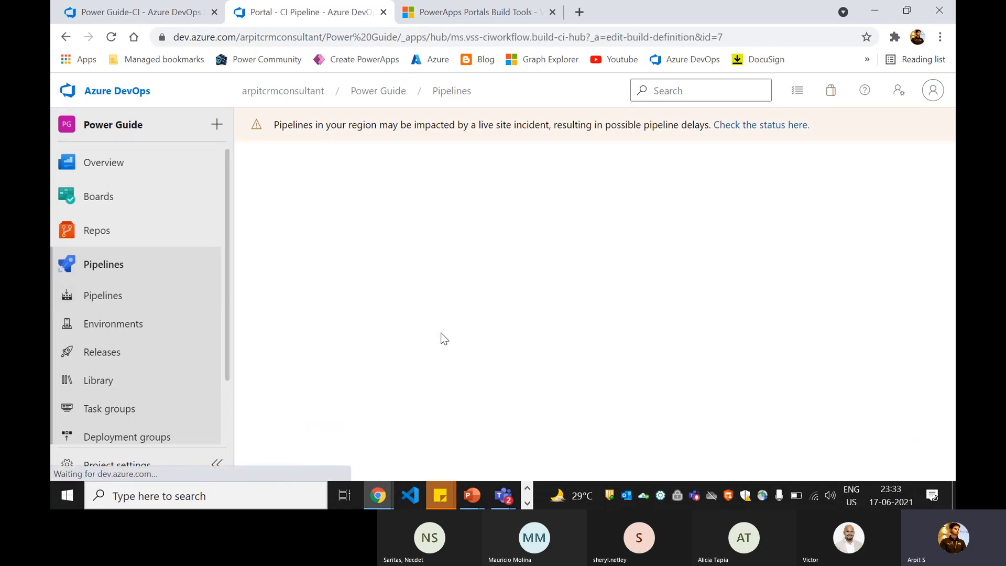
scroll(441, 332, "down", 2)
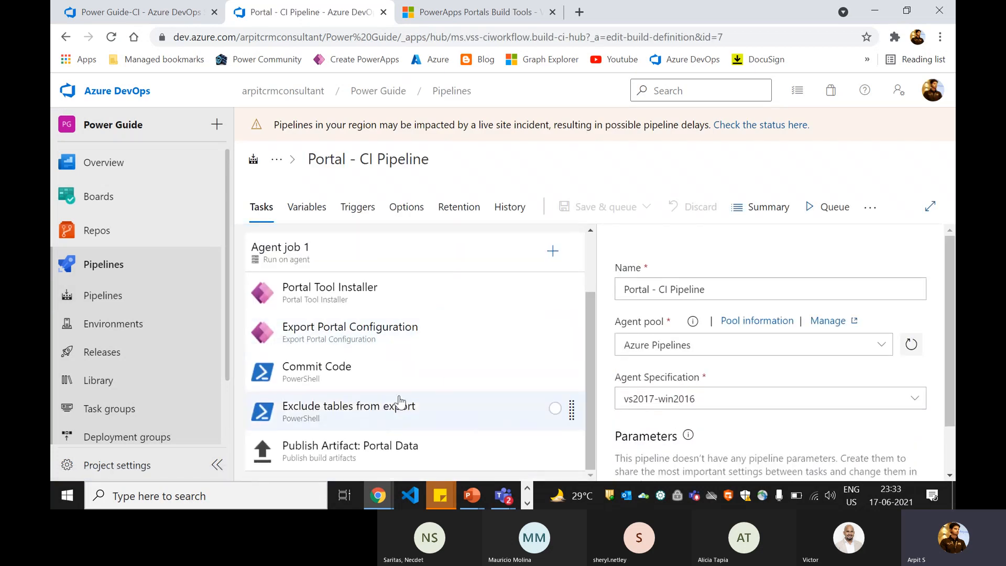
left_click(356, 386)
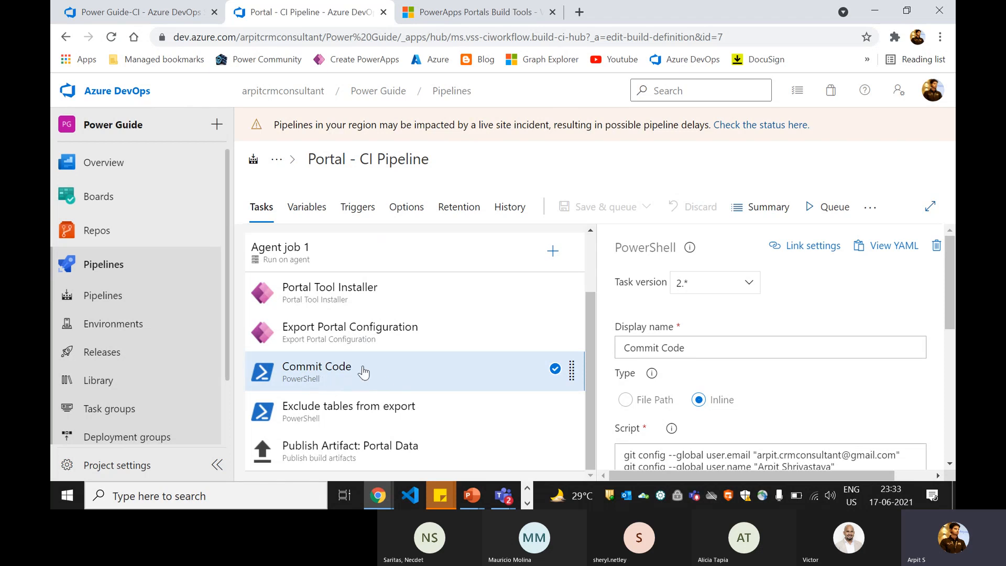
- Back in PortalZtoH-CI, review the export task's Portal-Solution/Portal-Source folder path
left_click(105, 10)
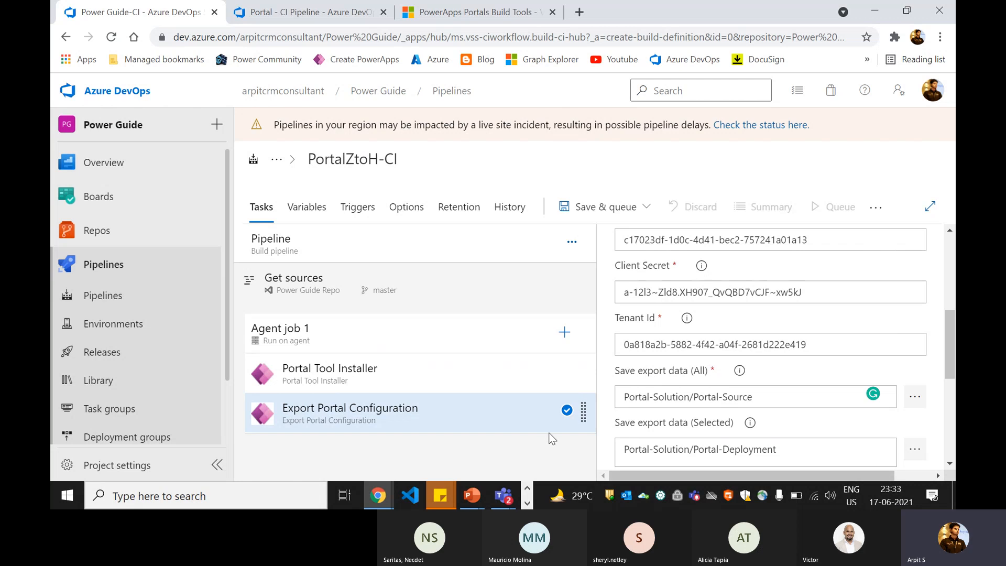
left_click_drag(683, 396, 766, 396)
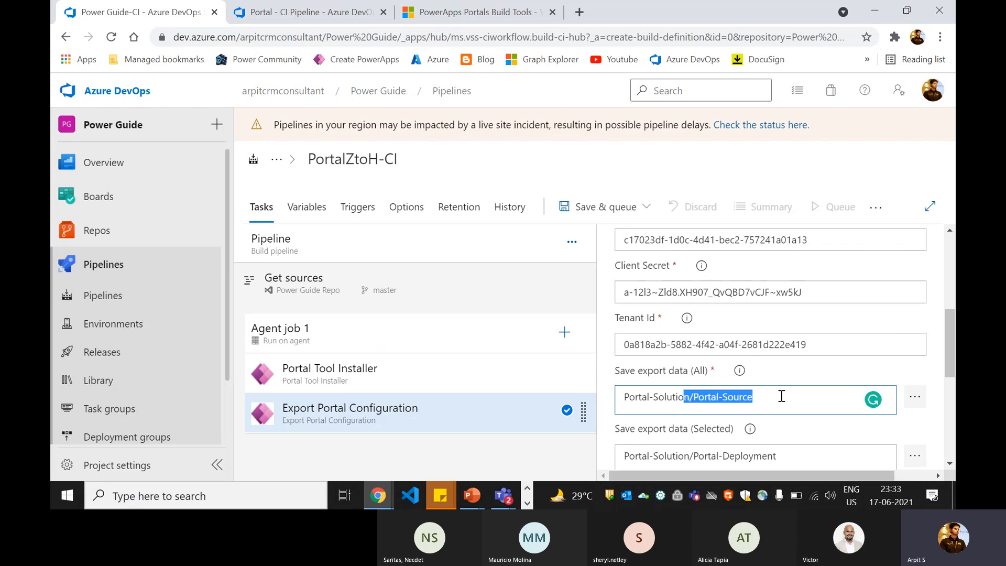
left_click(781, 396)
left_click_drag(679, 397, 618, 399)
left_click(772, 399)
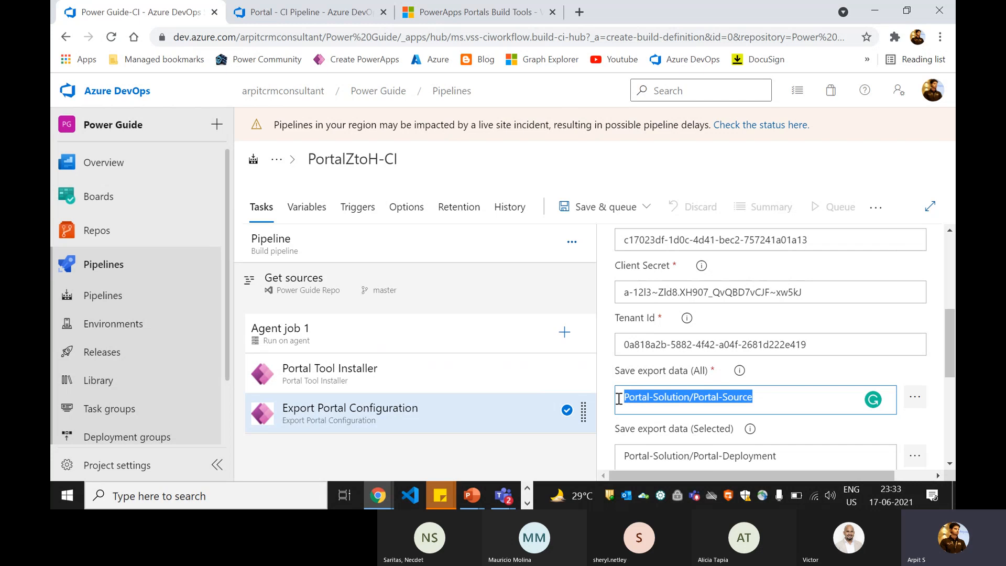
left_click(703, 401)
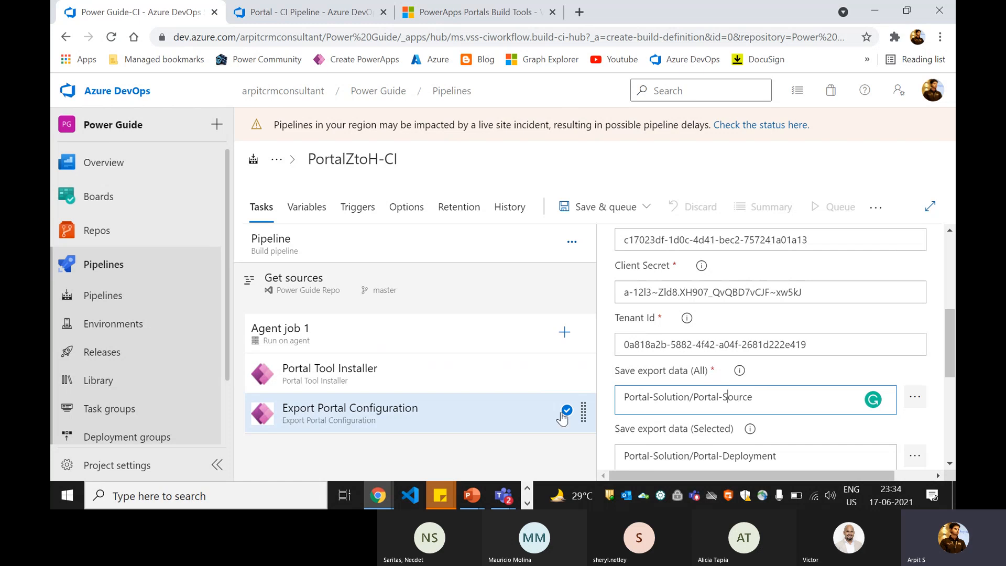
- Add a PowerShell task to Agent job 1 and name it 'Commit Code'
left_click(565, 332)
type("power")
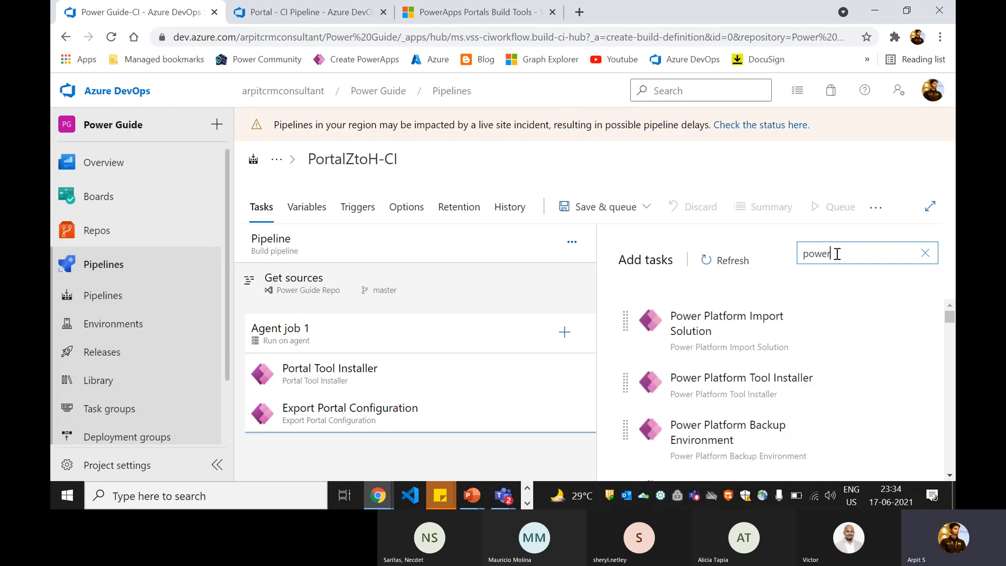
type("she")
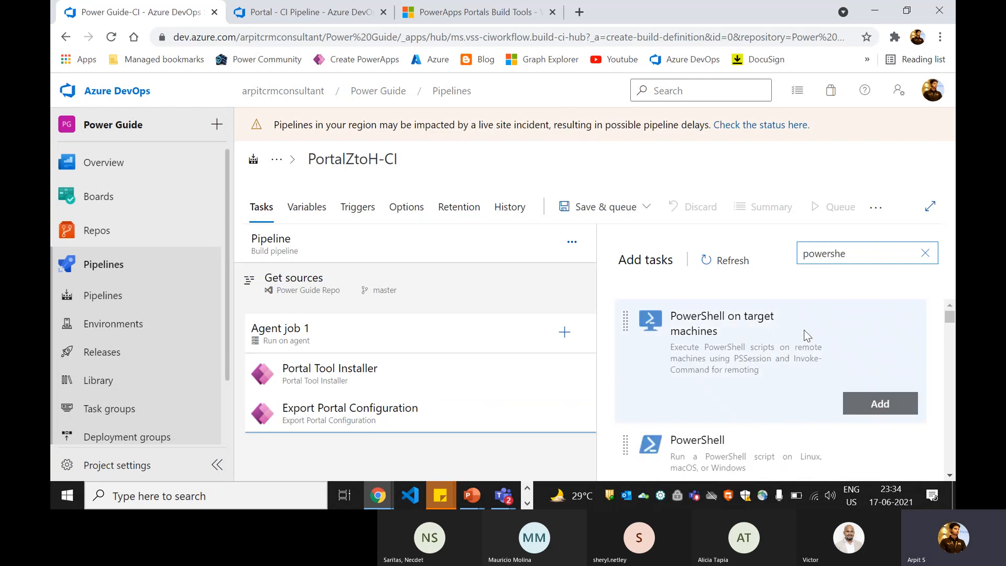
mouse_move(781, 439)
left_click(884, 461)
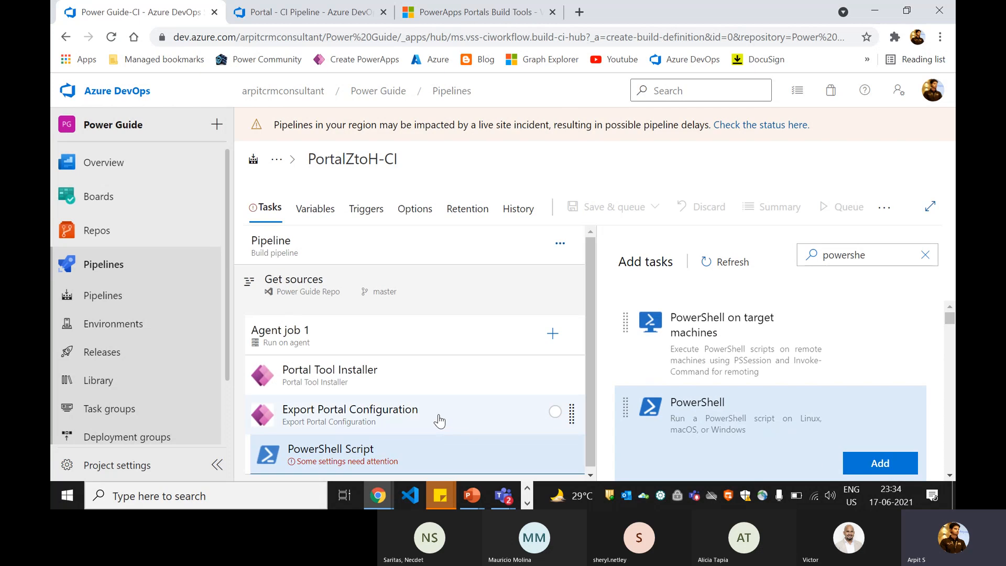
left_click(404, 454)
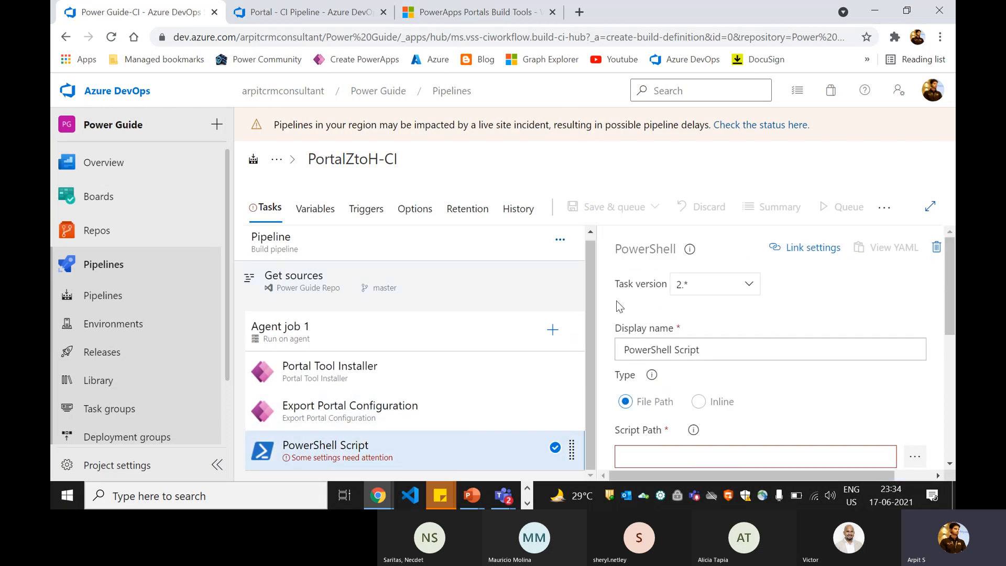
left_click_drag(711, 349, 596, 348)
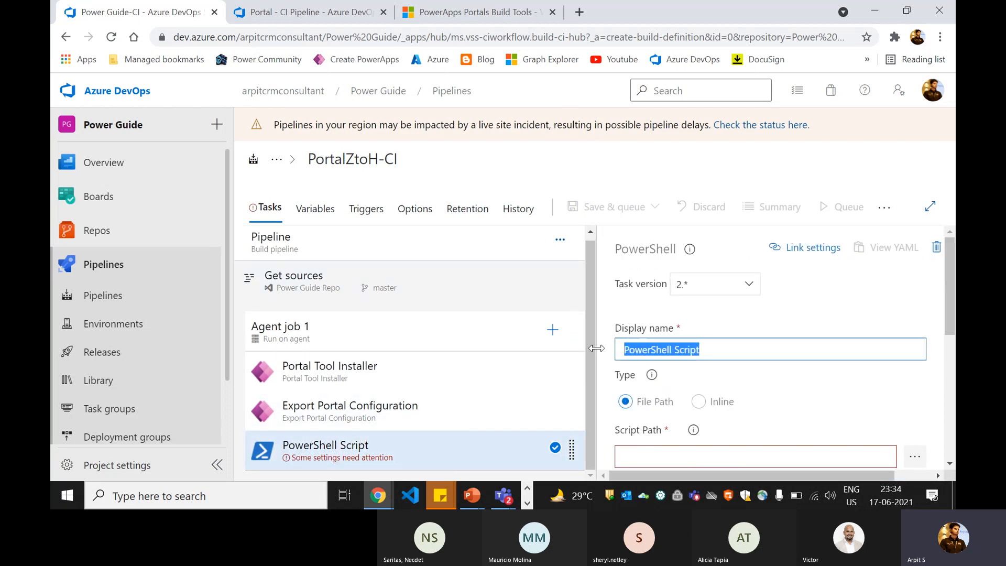
type("Commit Co")
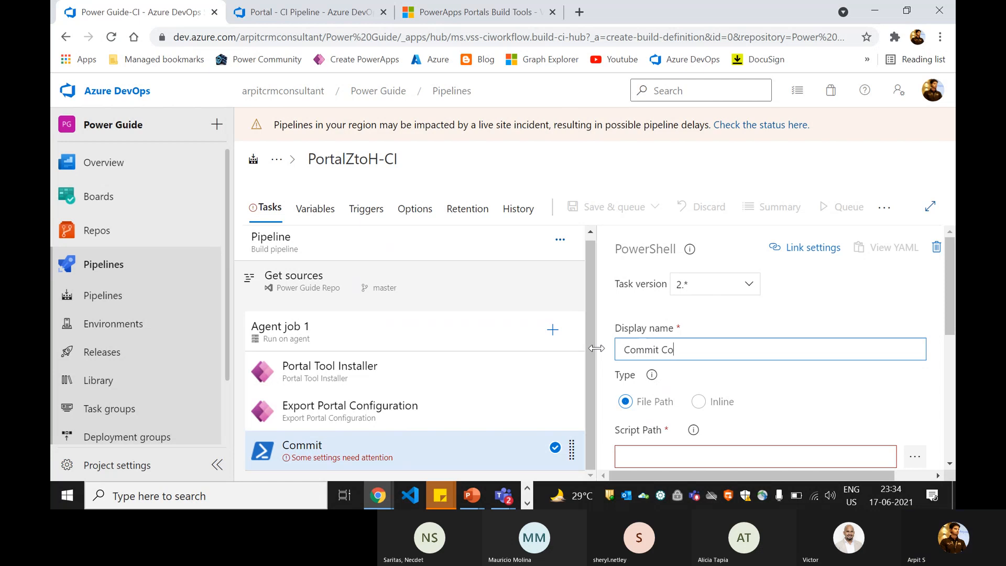
type("de")
- Copy the git commit script from Portal - CI Pipeline and paste it into Commit Code
left_click(325, 13)
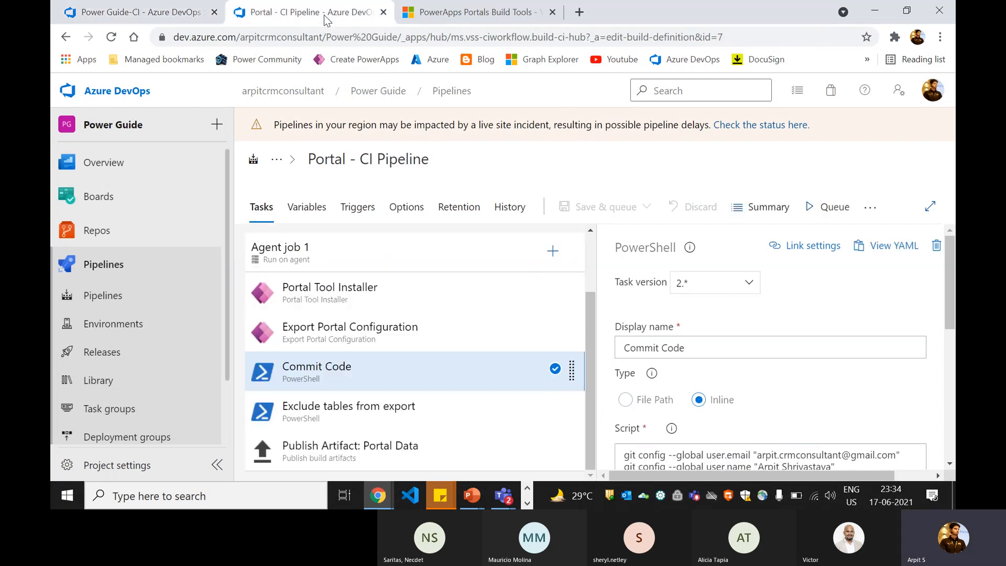
scroll(711, 414, "down", 2)
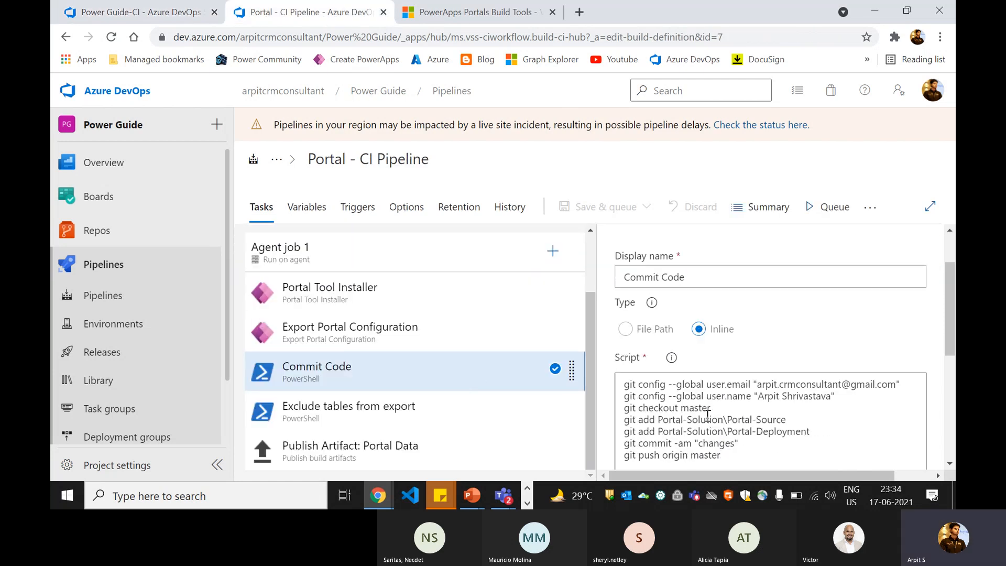
left_click(711, 414)
key("ctrl+a")
key("ctrl+c")
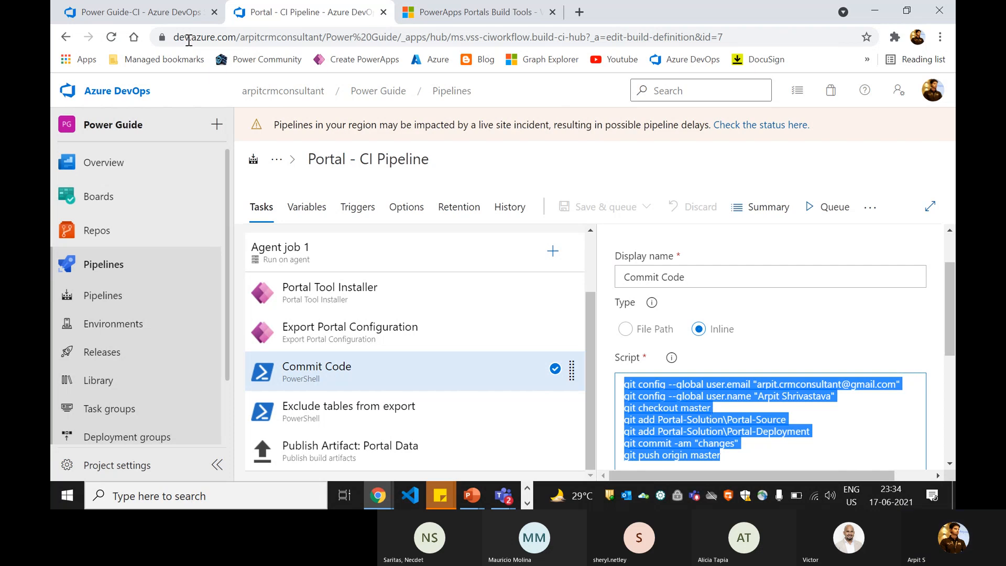
left_click(160, 17)
scroll(715, 370, "down", 1)
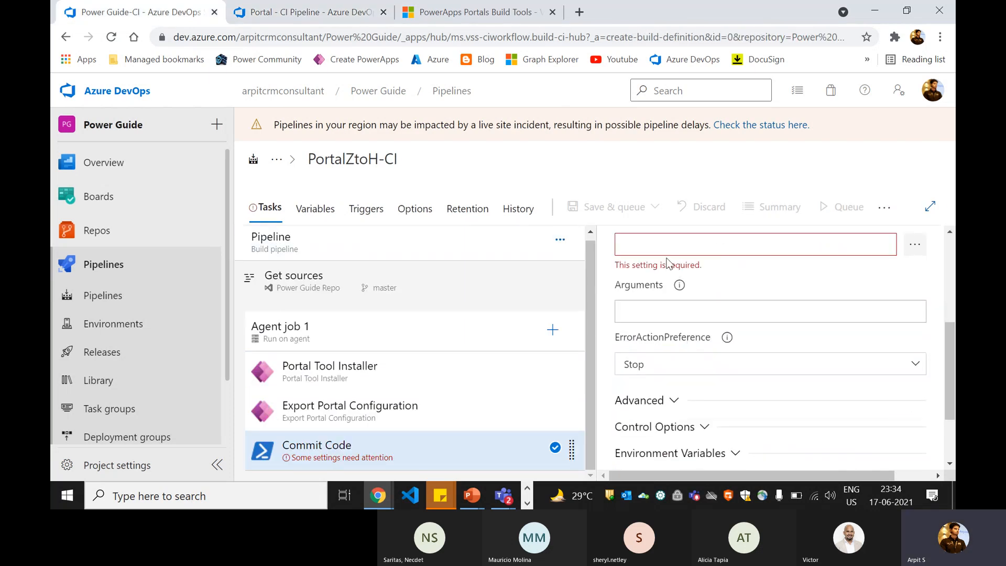
scroll(671, 319, "up", 2)
key("ctrl+v")
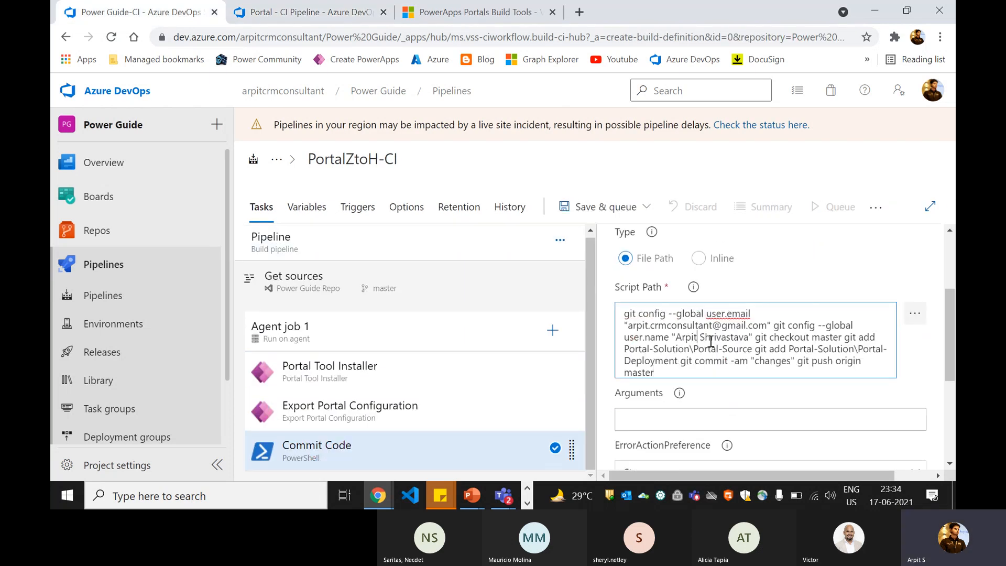
scroll(734, 335, "up", 2)
scroll(760, 330, "down", 1)
left_click(767, 388)
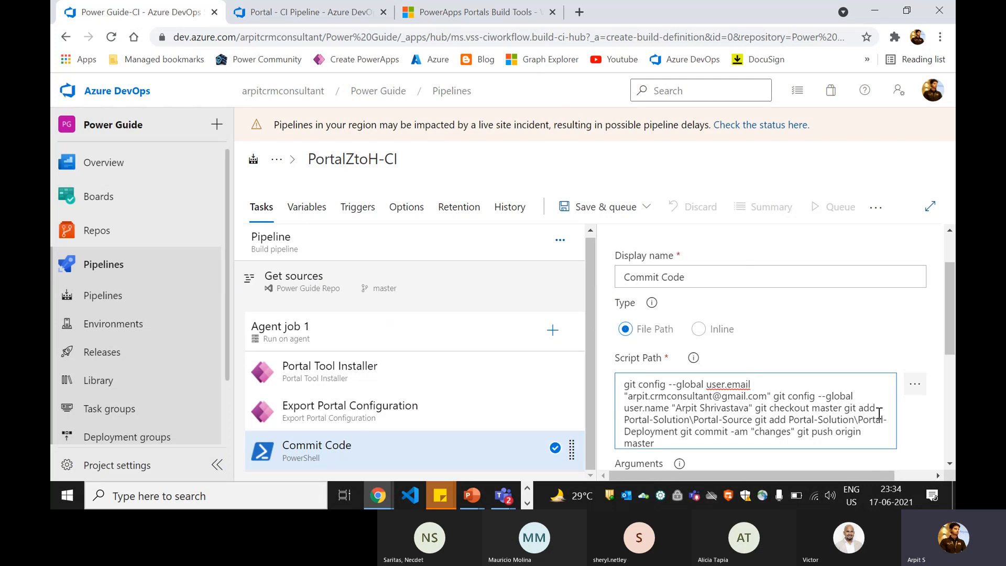
- Set Commit Code's Type to Inline, clear the path field, and paste the git script
left_click(318, 16)
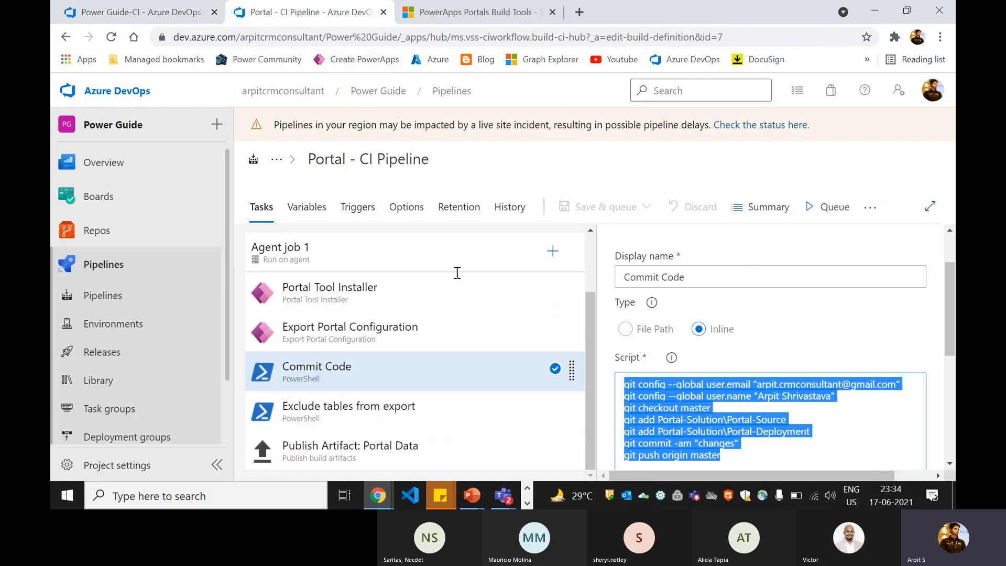
left_click(730, 420)
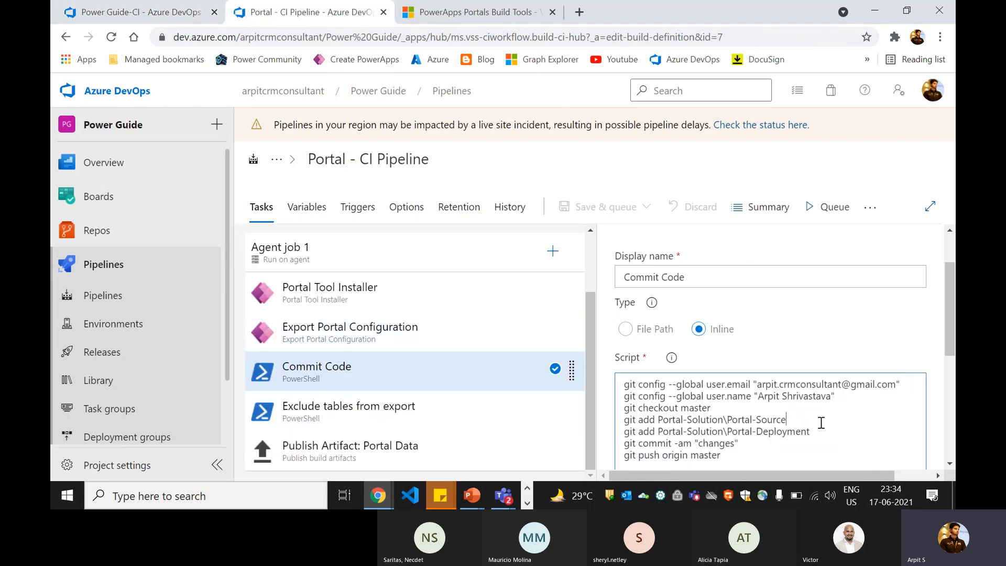
key("ctrl+a")
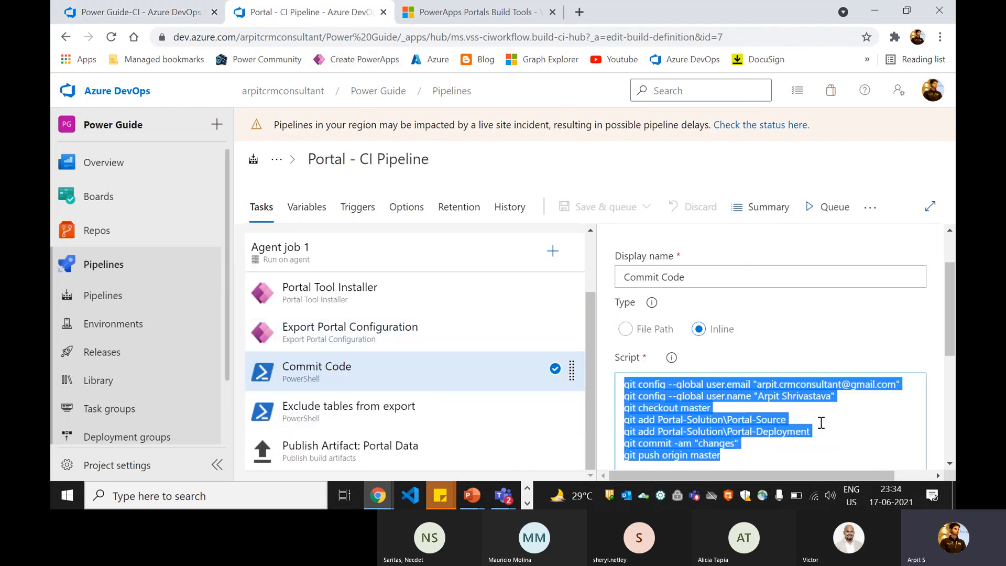
left_click(118, 14)
left_click(698, 329)
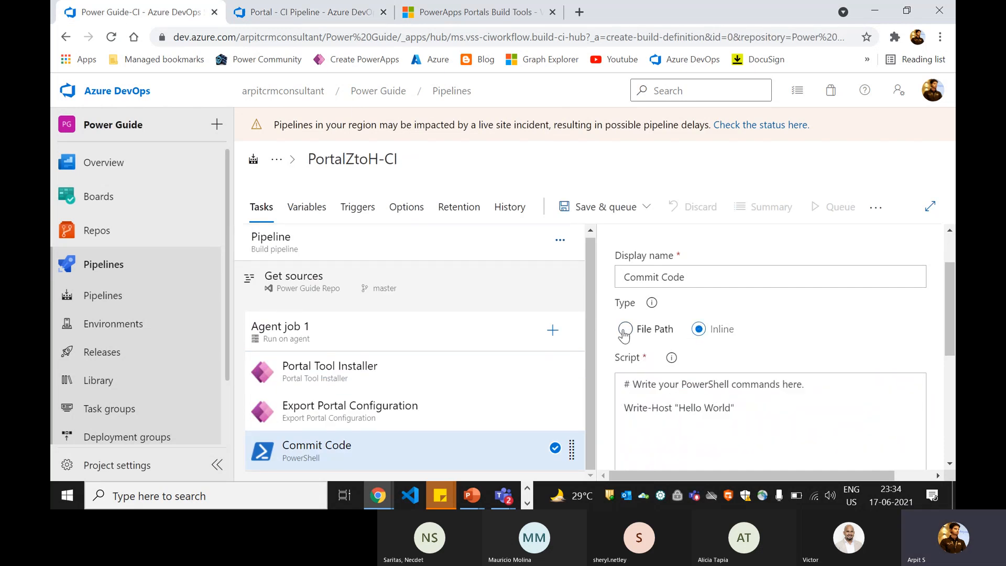
left_click(625, 330)
left_click(723, 420)
key("ctrl+a")
key("ctrl+c")
key("BackSpace")
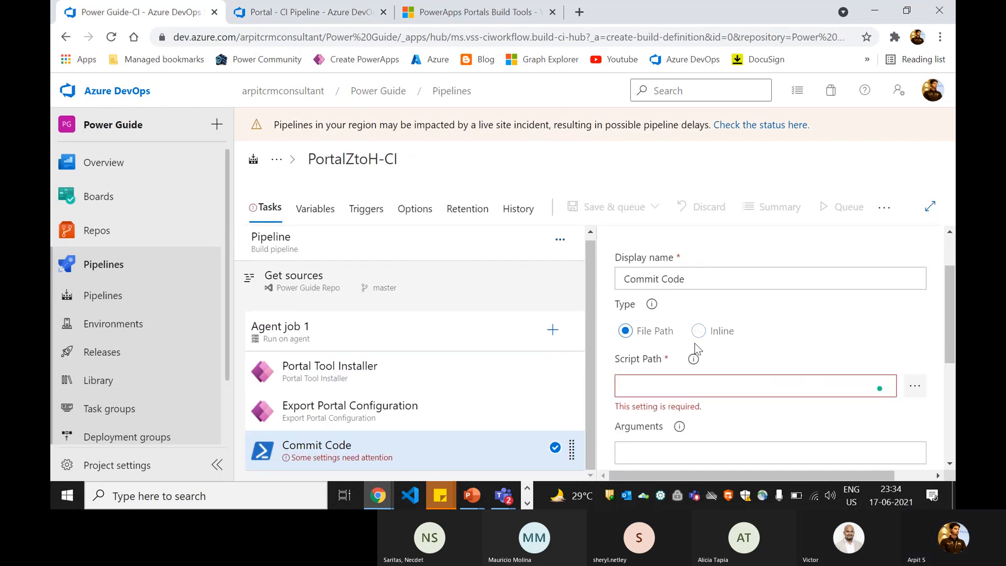
left_click(699, 330)
left_click(693, 407)
key("ctrl+a")
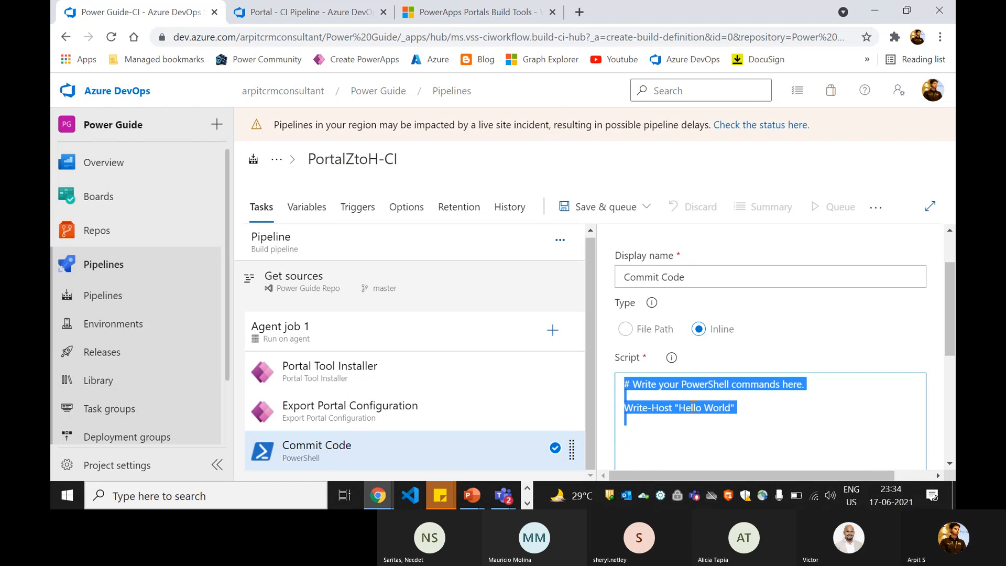
key("ctrl+v")
- Review the script's git config lines and its Portal-Source and Portal-Deployment paths
scroll(737, 381, "down", 1)
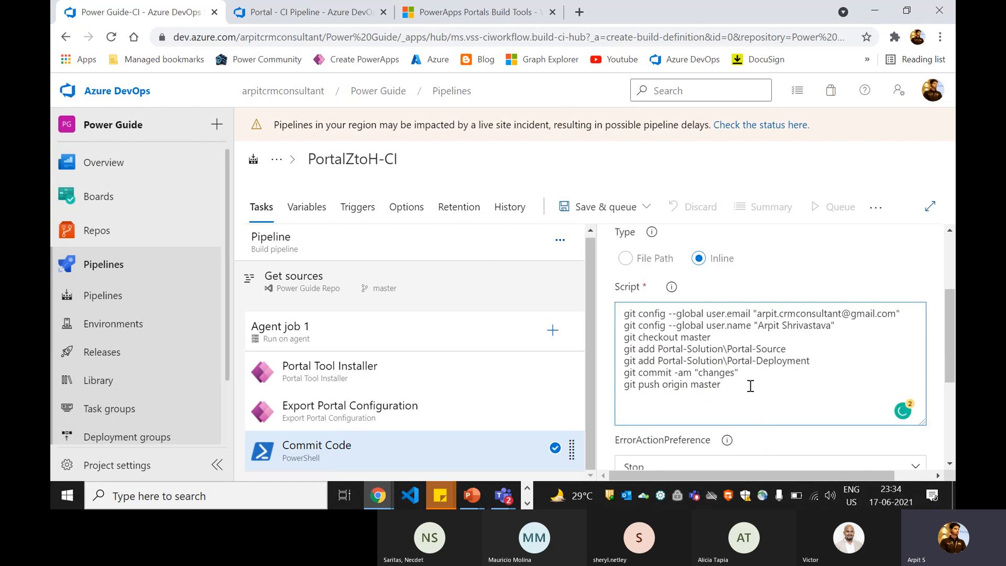
left_click_drag(750, 386, 616, 318)
left_click(724, 349)
left_click_drag(834, 325, 630, 314)
left_click(933, 90)
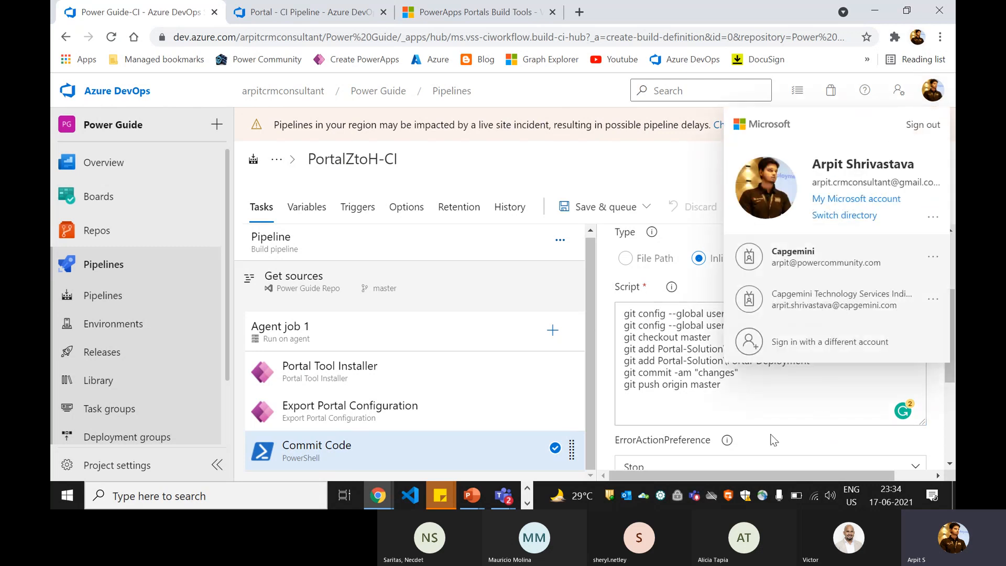
left_click(712, 394)
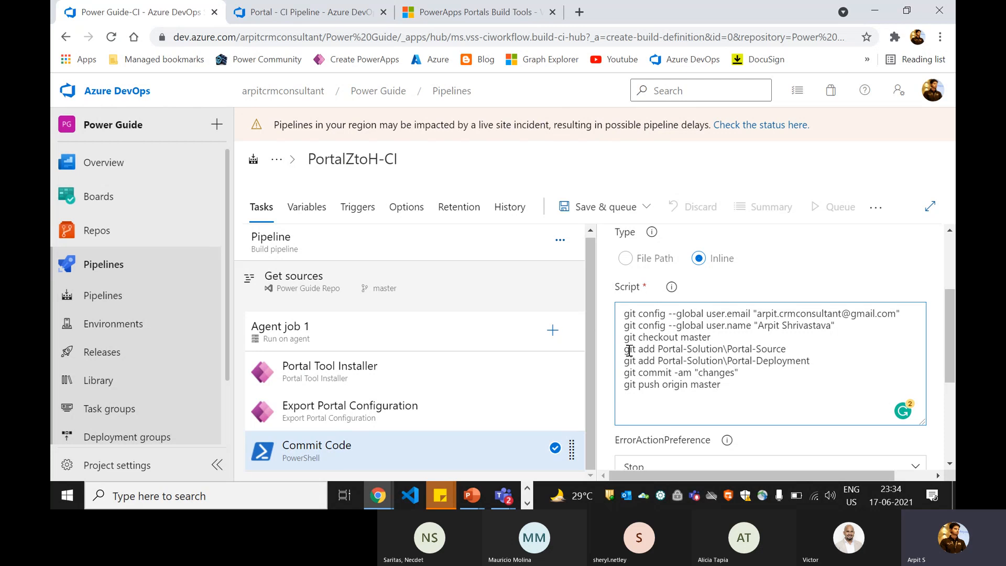
left_click_drag(658, 349, 786, 350)
left_click(800, 361)
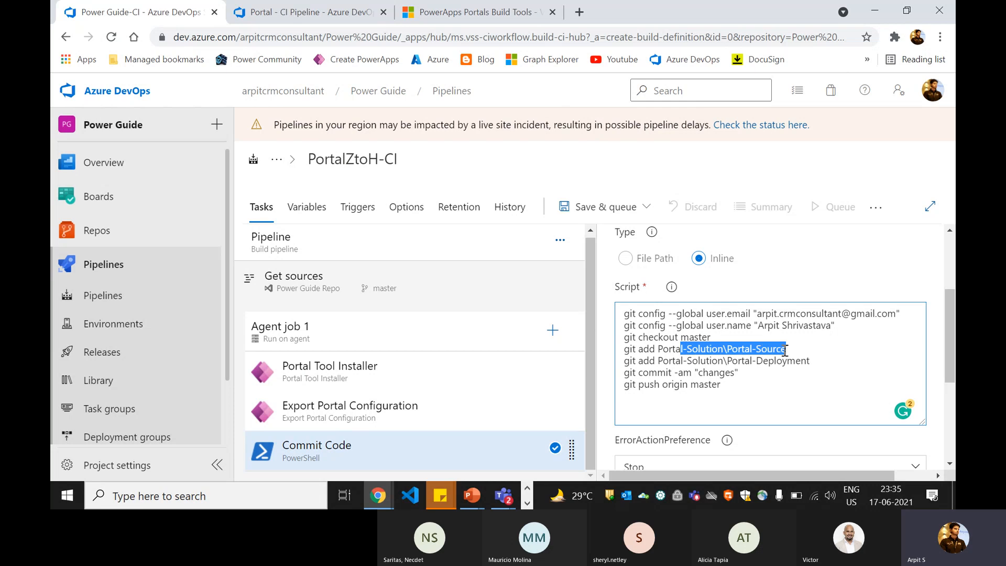
left_click_drag(739, 380, 621, 317)
left_click(621, 317)
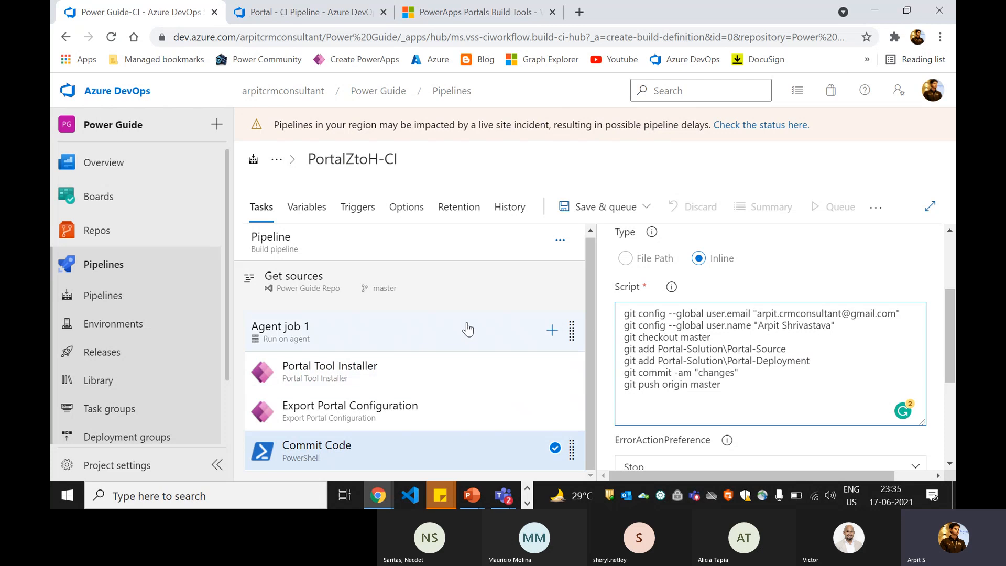
- Add a PowerShell task named 'PowerShell Script to exclude portal data'
left_click(552, 330)
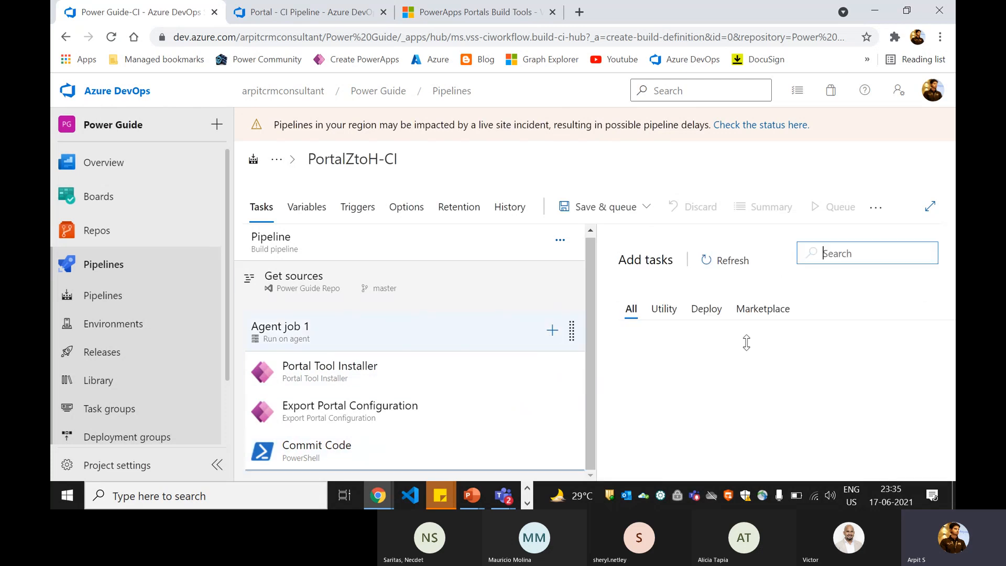
type("powershe")
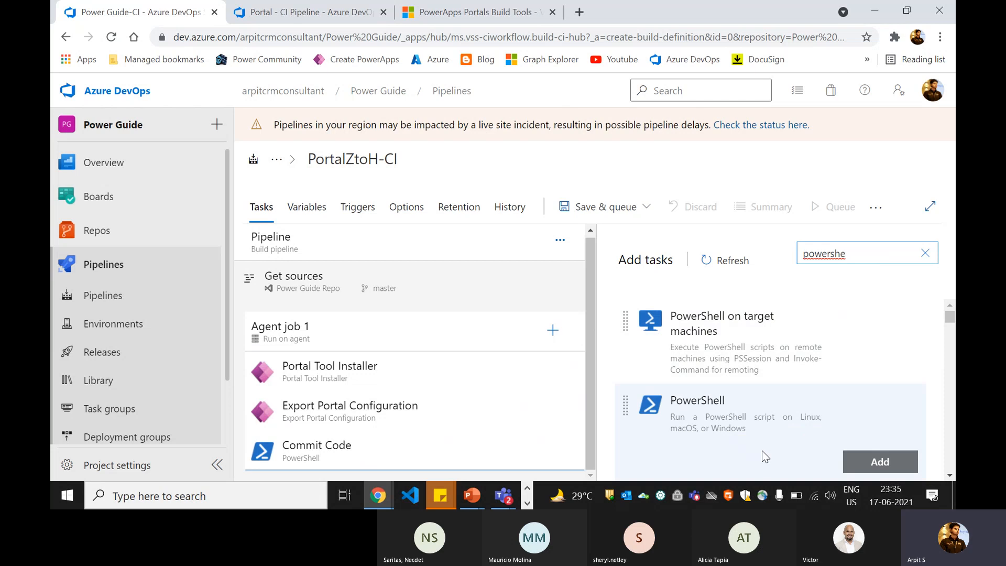
left_click(875, 463)
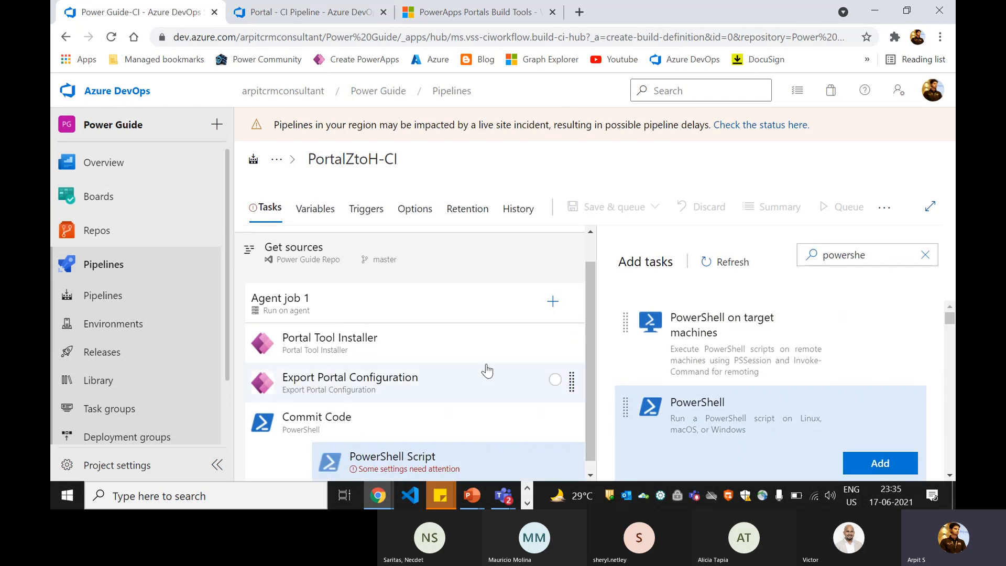
left_click(423, 448)
left_click(697, 347)
left_click_drag(697, 347, 616, 347)
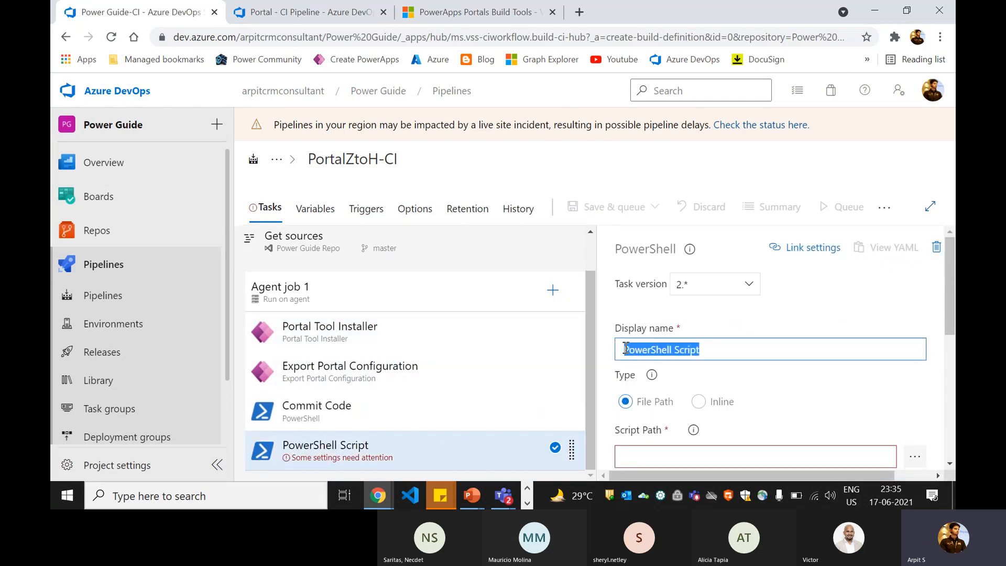
left_click(724, 352)
type("to")
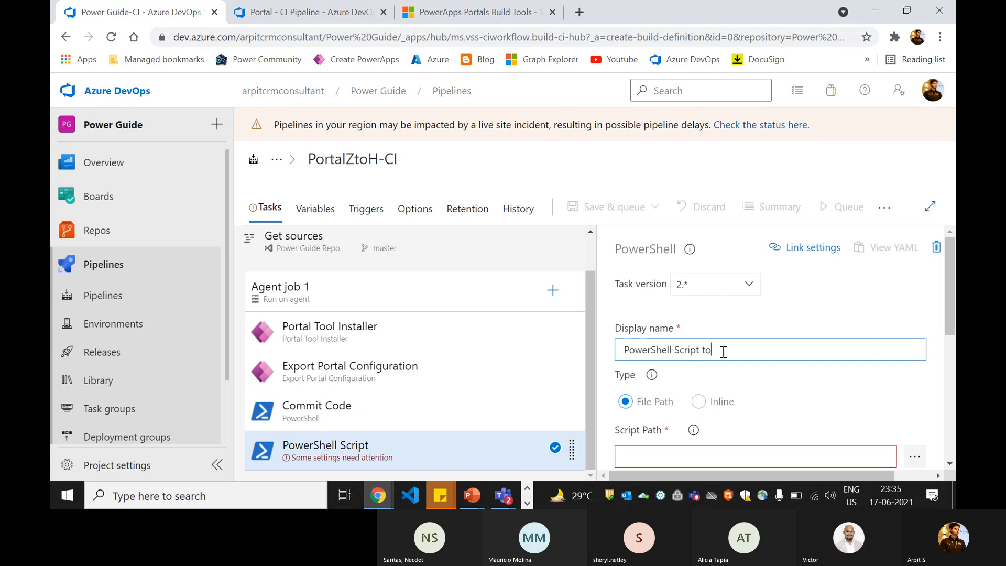
type(" exclude portal da")
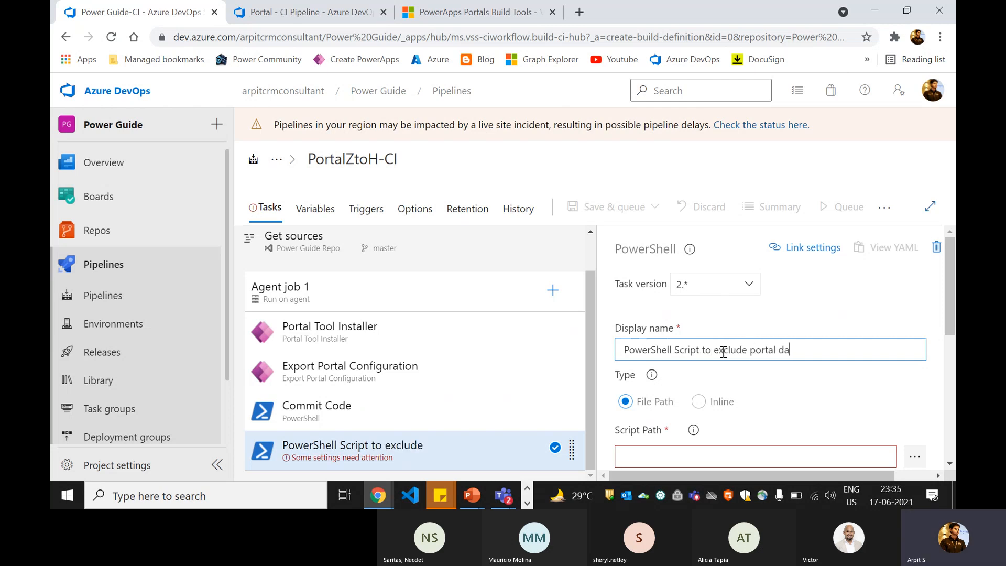
type("ta")
key("BackSpace")
type("ta")
left_click(713, 315)
- Make its script Inline with the exclusion script copied from Portal - CI Pipeline
left_click(313, 8)
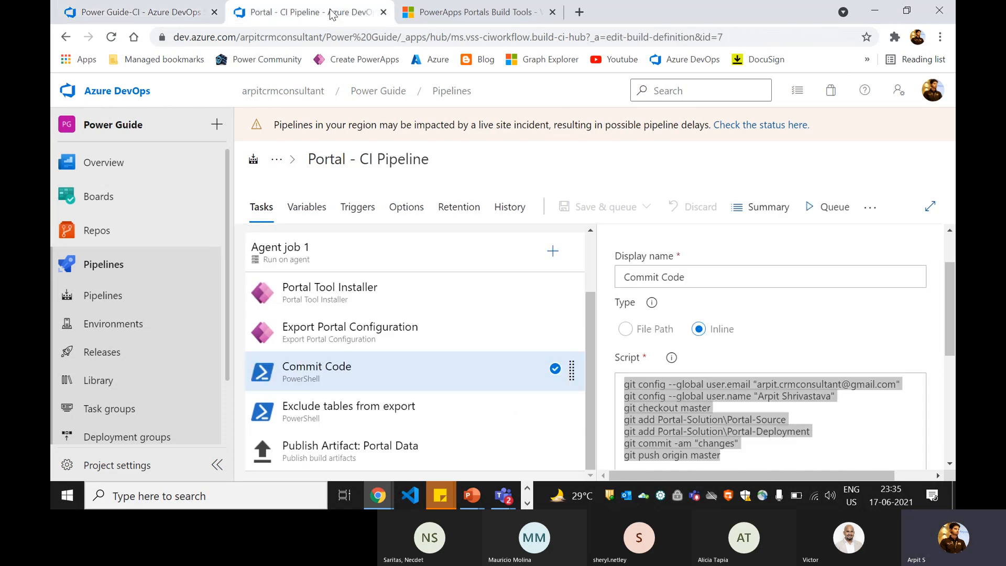
left_click(369, 414)
left_click(732, 424)
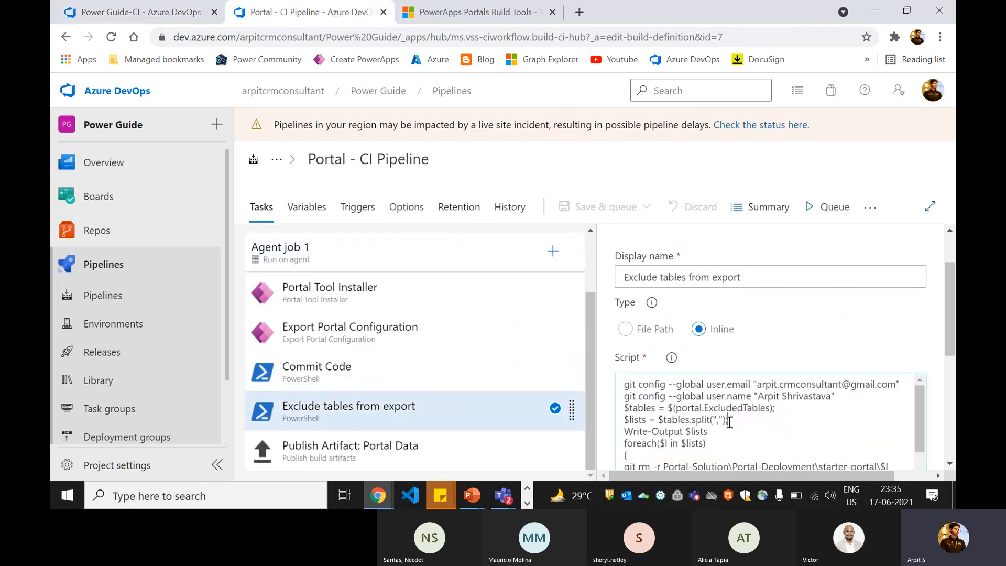
key("ctrl+a")
left_click(133, 11)
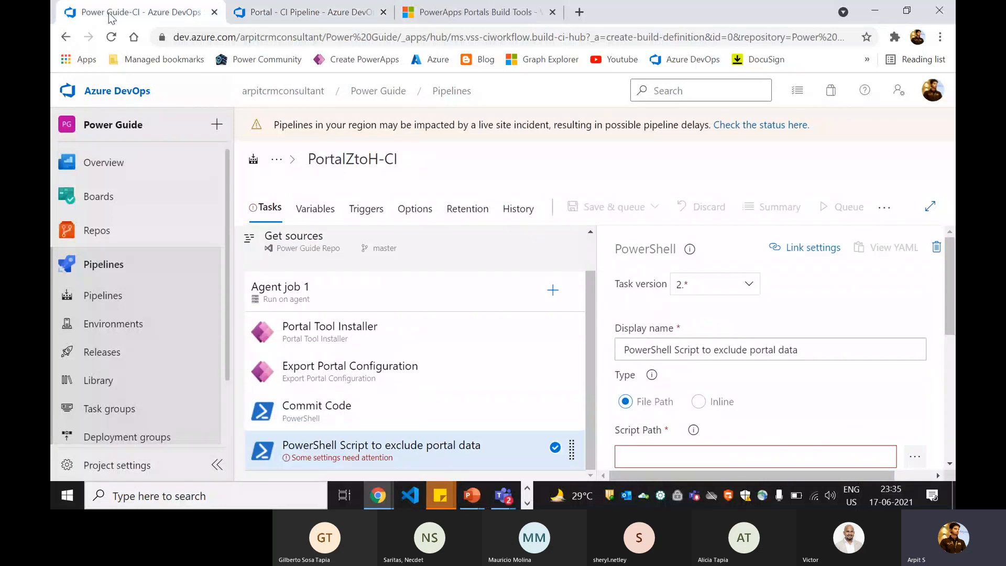
scroll(680, 328, "down", 5)
scroll(679, 328, "up", 4)
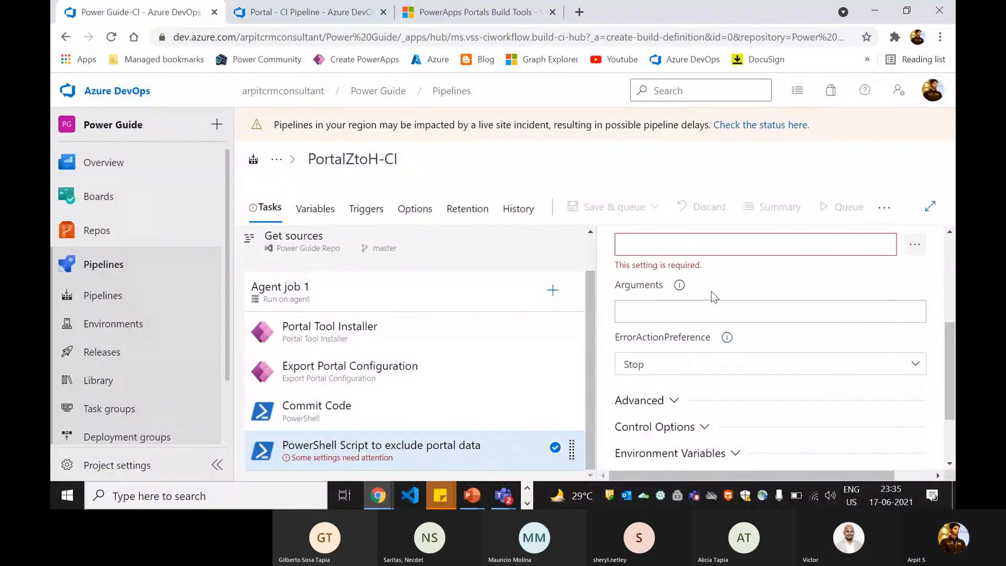
left_click(699, 331)
scroll(709, 378, "down", 1)
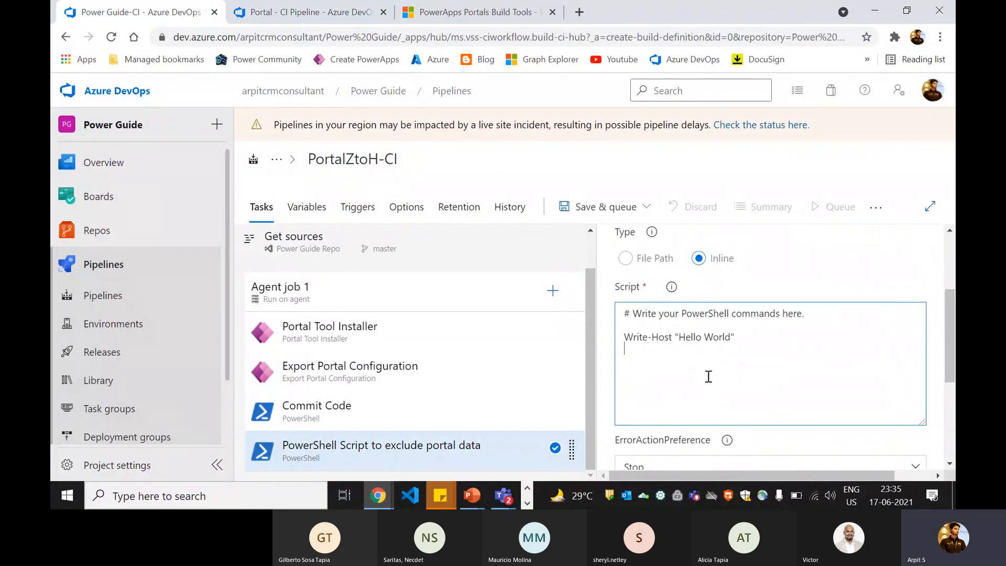
left_click(710, 377)
key("ctrl+a")
key("ctrl+v")
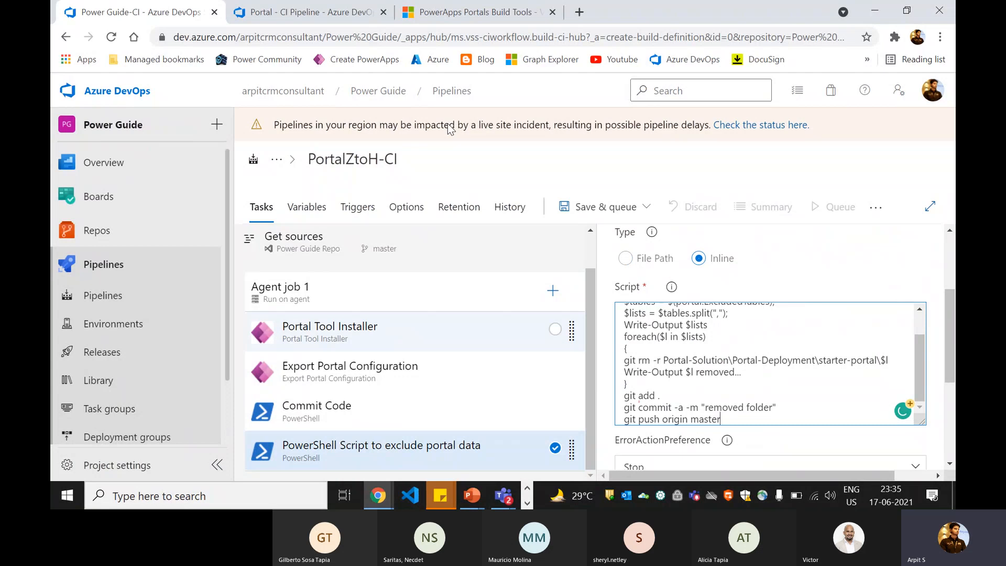
- Check the PowerApps Portals Build Tools page, then return to PortalZtoH-CI
left_click(472, 11)
scroll(292, 348, "down", 10)
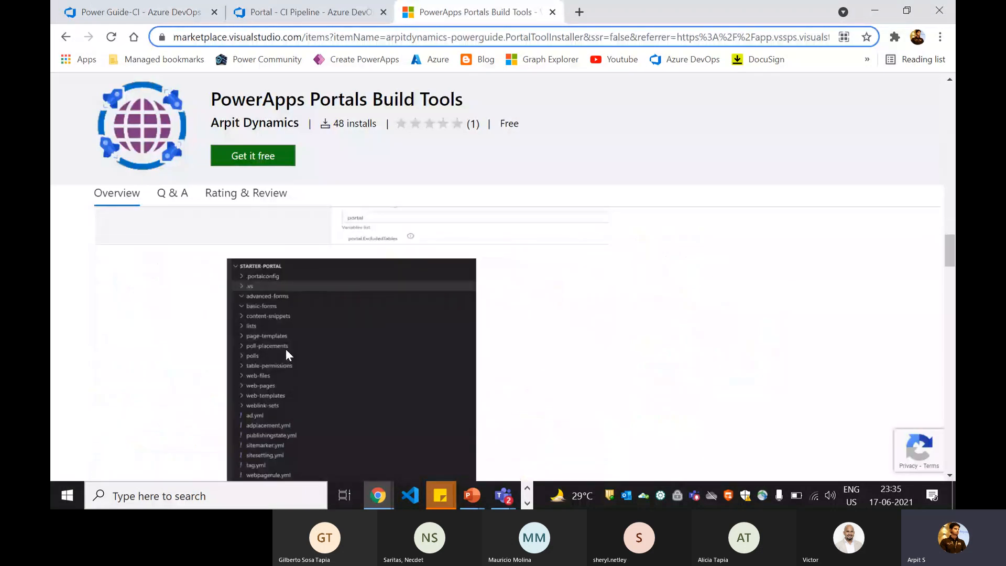
left_click(133, 12)
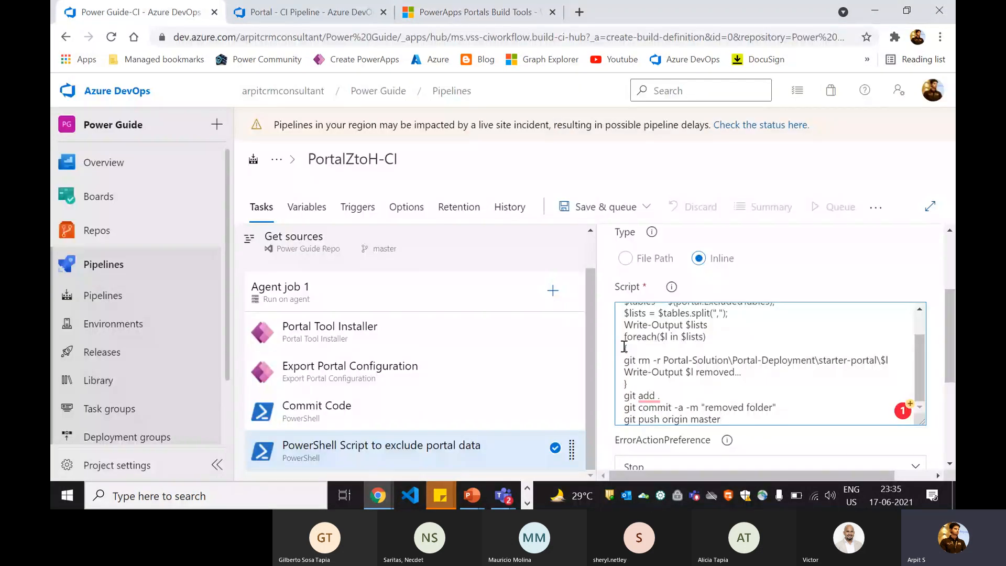
scroll(706, 380, "up", 2)
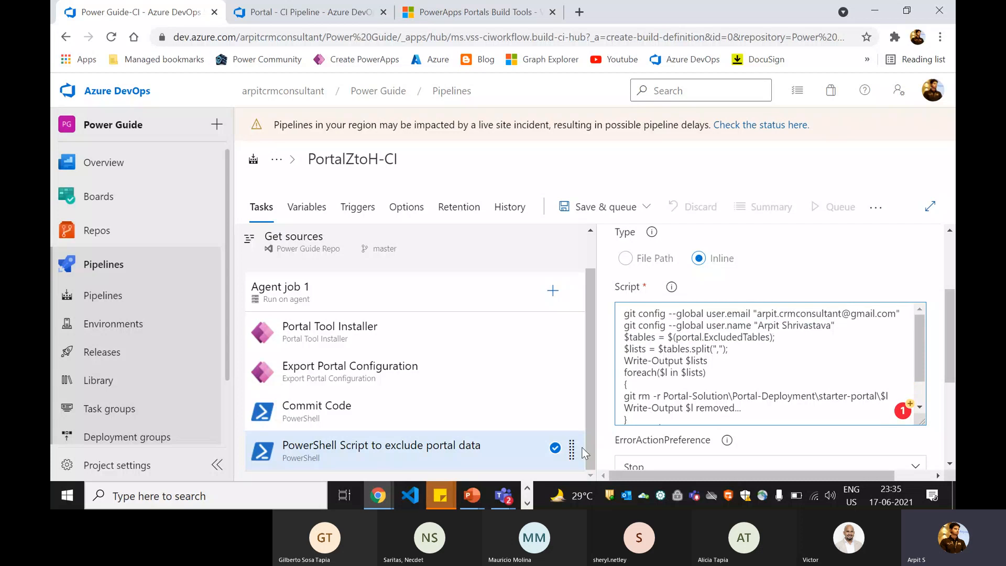
scroll(675, 385, "up", 2)
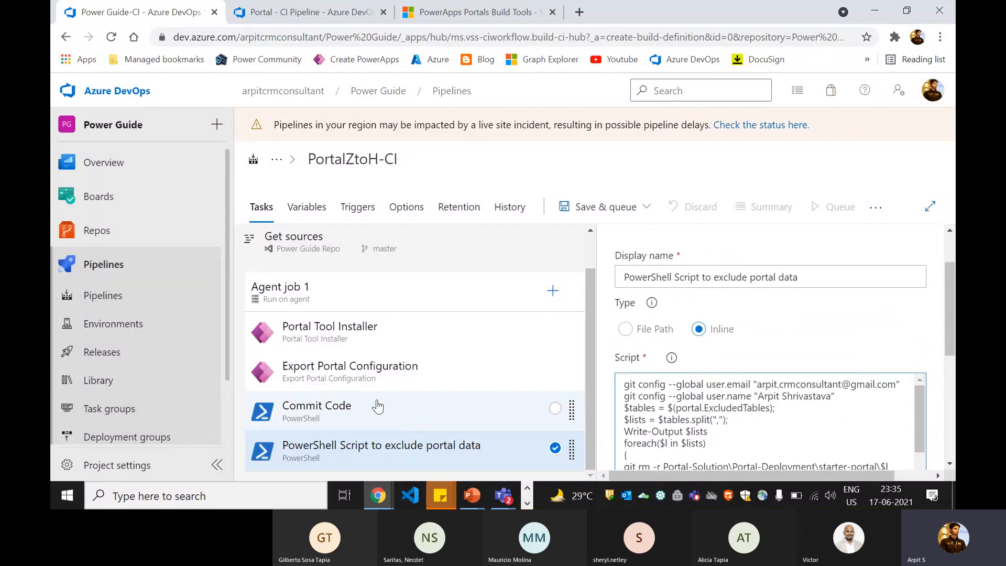
left_click(399, 386)
scroll(668, 406, "down", 1)
scroll(667, 405, "down", 4)
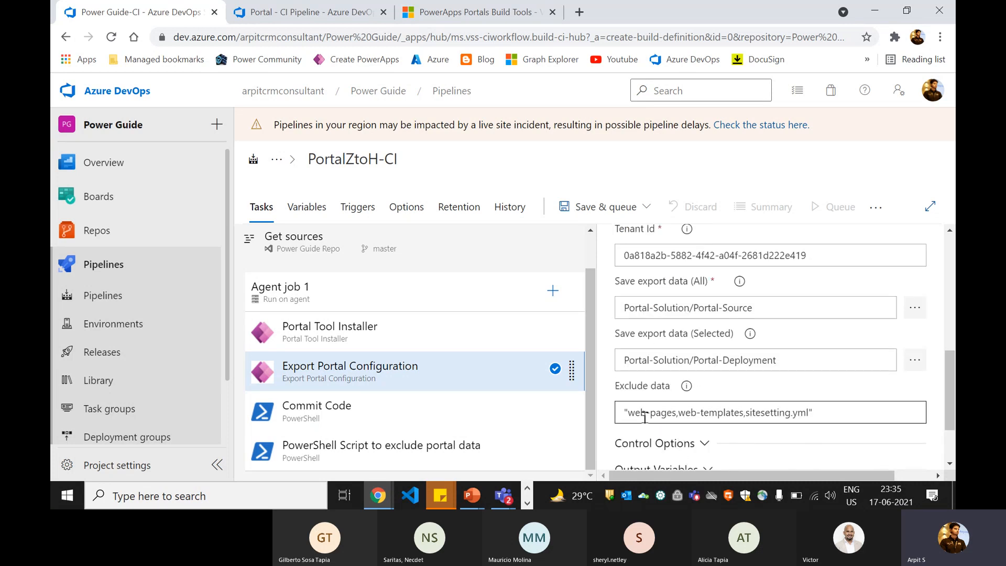
left_click_drag(629, 414, 804, 415)
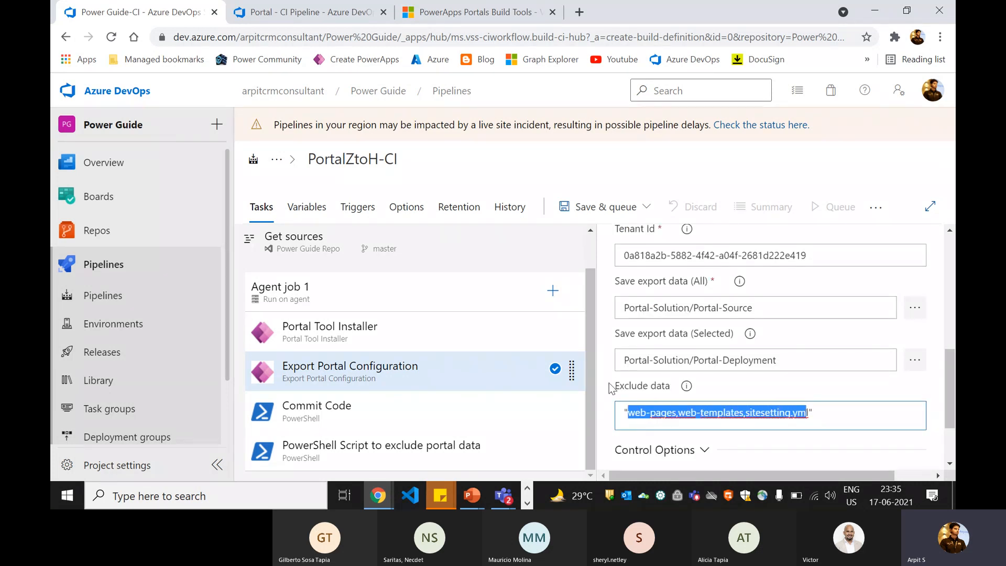
left_click(669, 411)
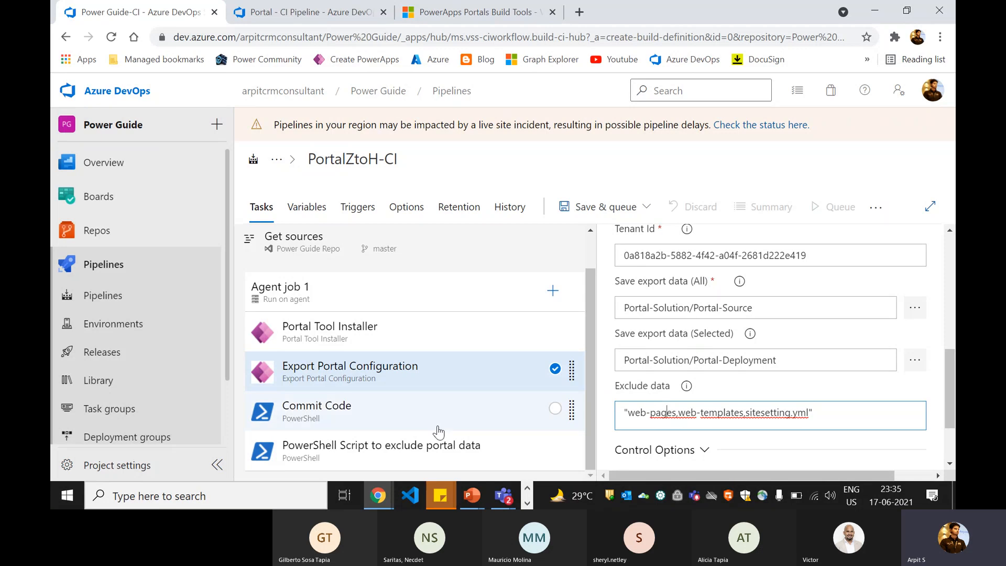
left_click(420, 454)
scroll(654, 366, "up", 4)
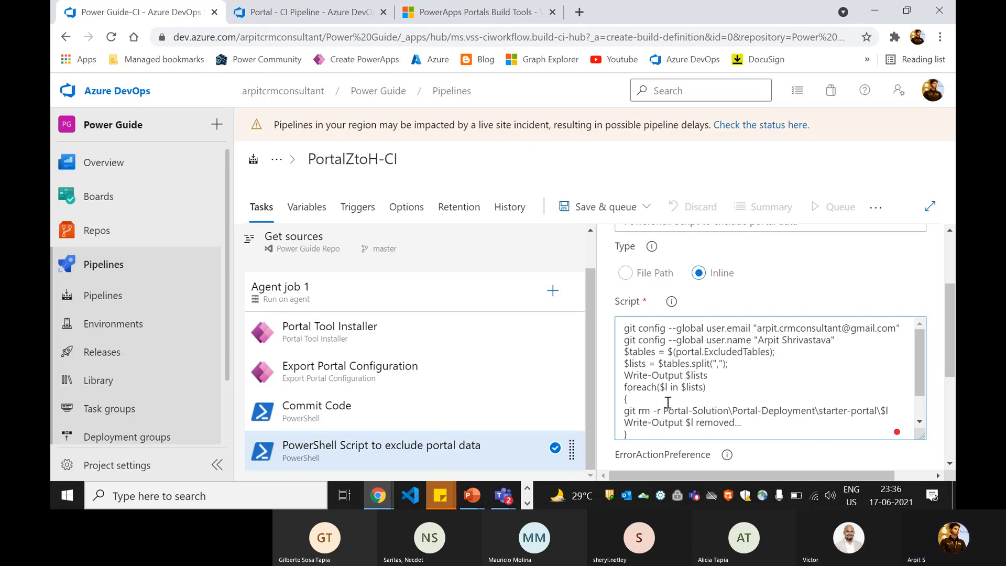
left_click(472, 13)
scroll(413, 262, "down", 10)
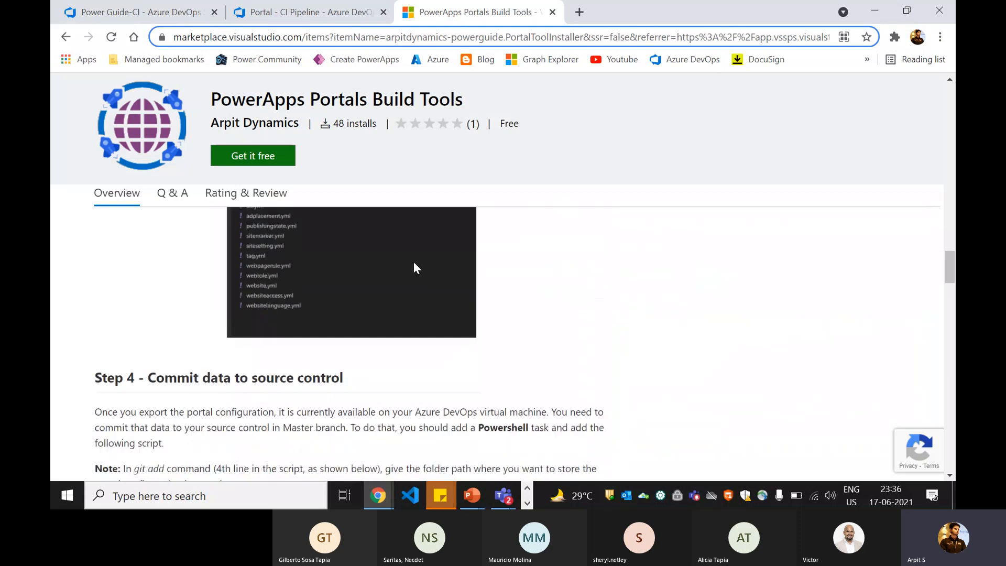
scroll(408, 289, "up", 4)
scroll(408, 288, "up", 10)
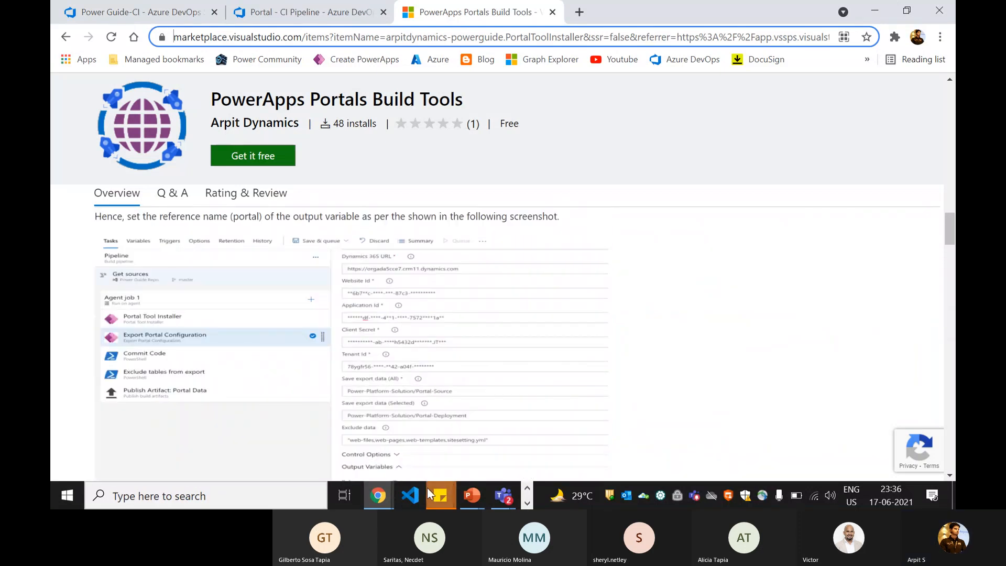
left_click(121, 7)
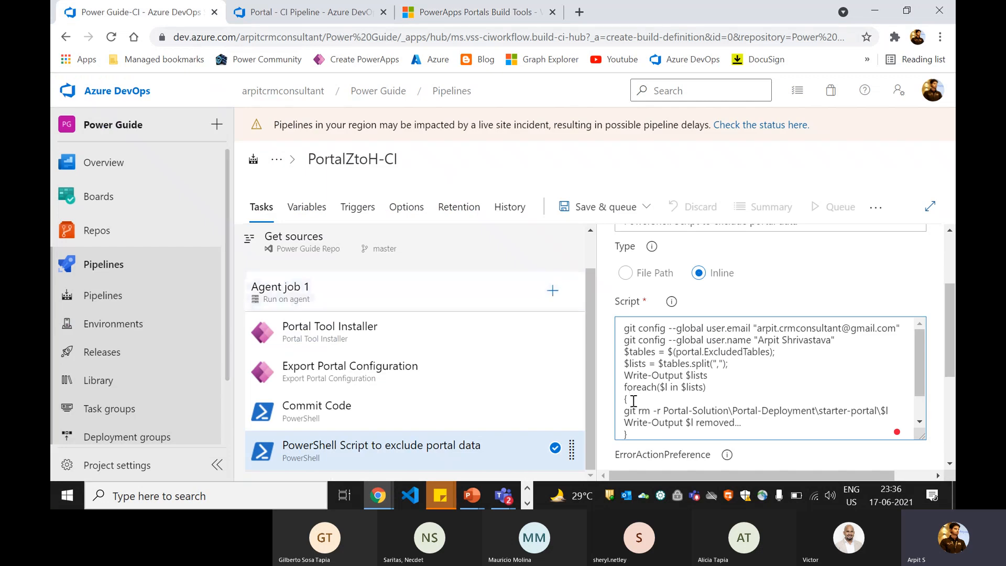
- Search 'publish arti' and add the Publish build artifacts task, opening its settings
left_click(553, 291)
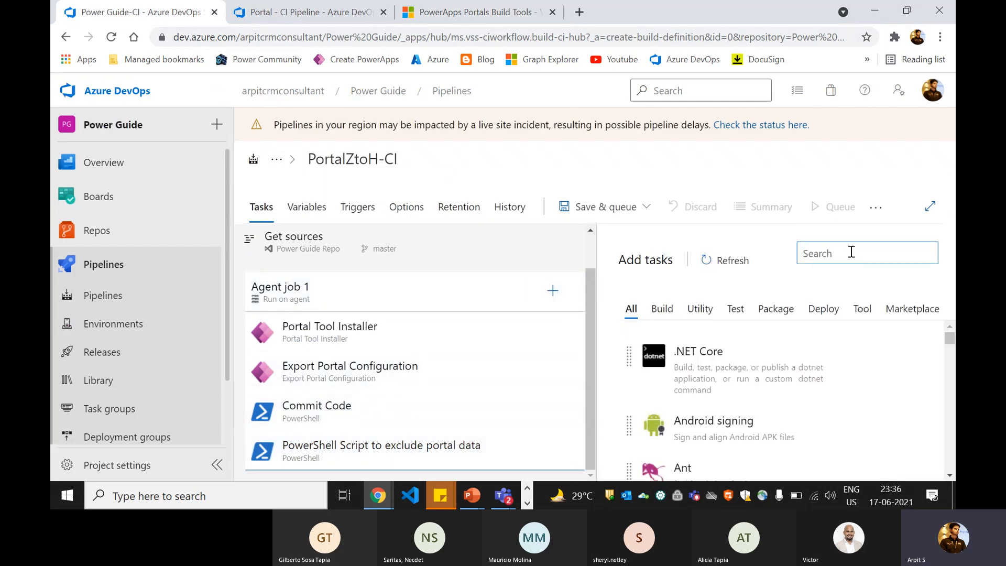
type("pub")
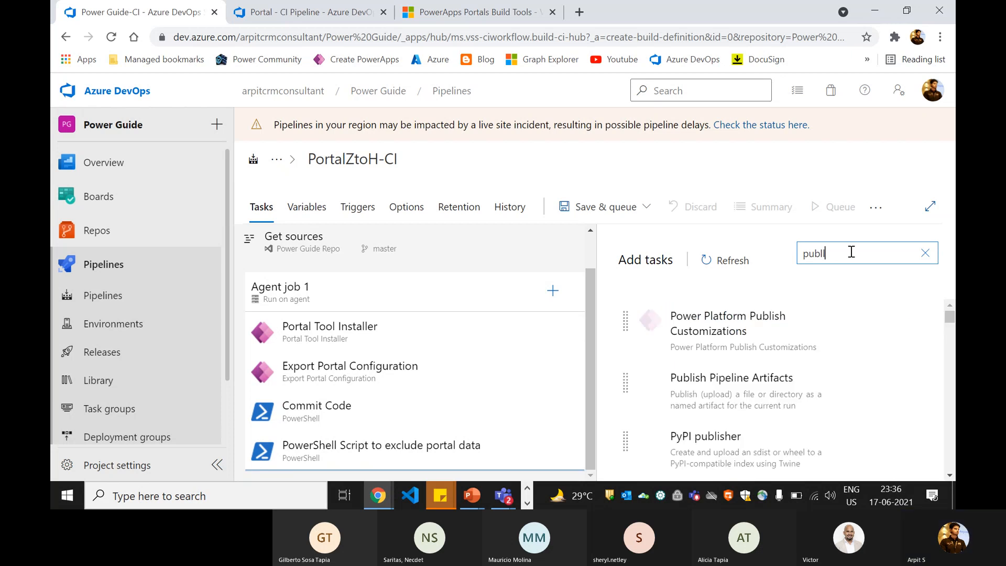
type("li")
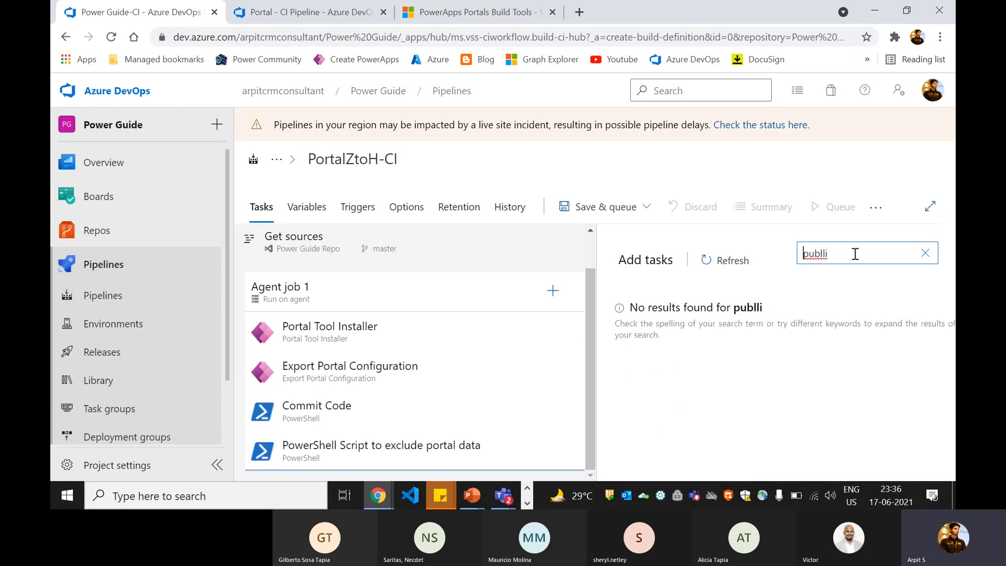
type("ish")
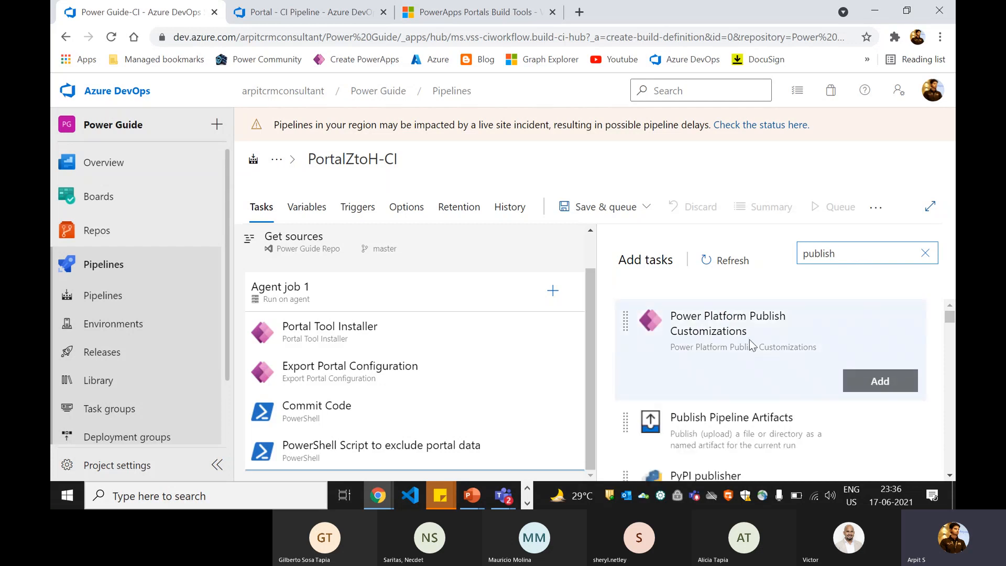
scroll(741, 360, "down", 2)
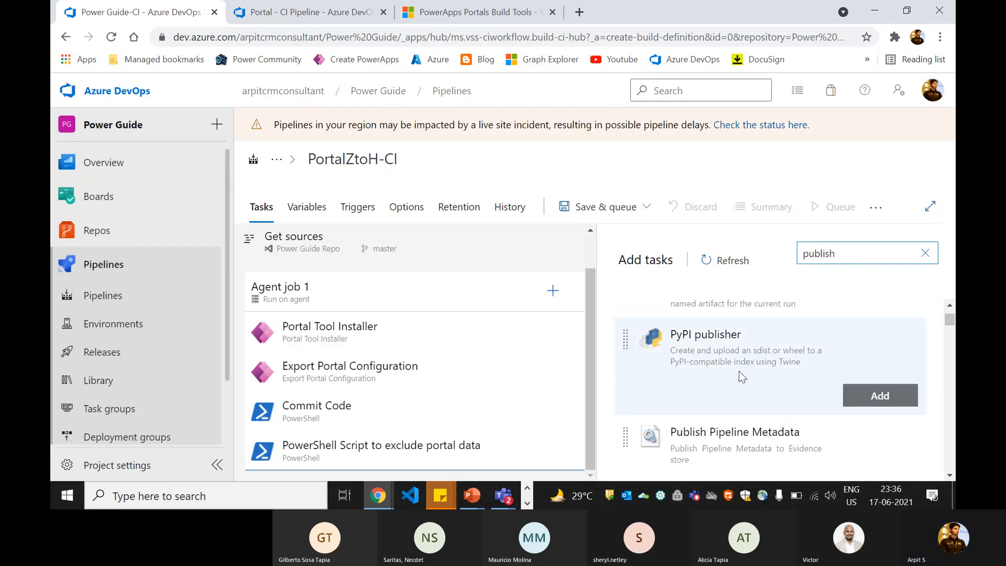
type("h art")
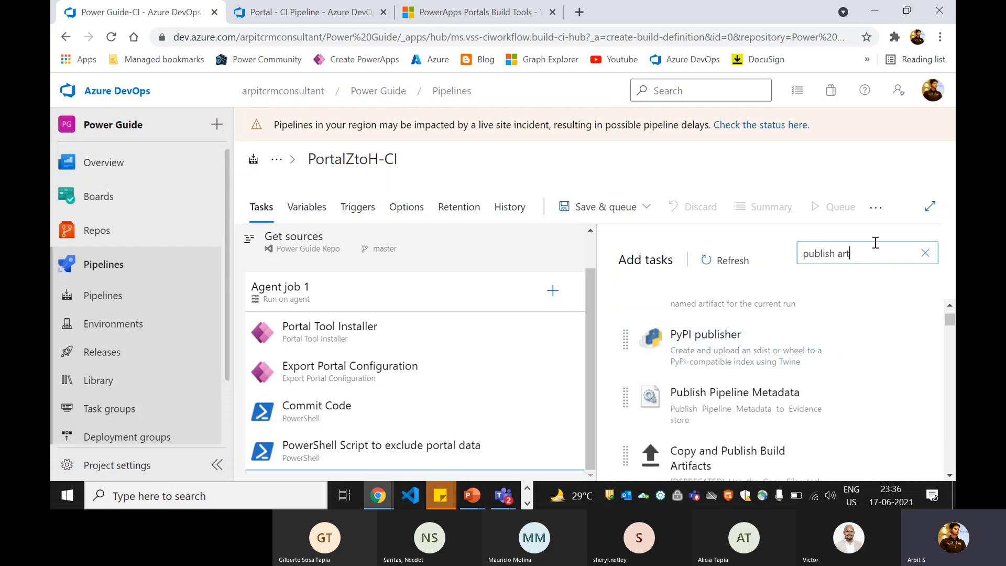
type("i")
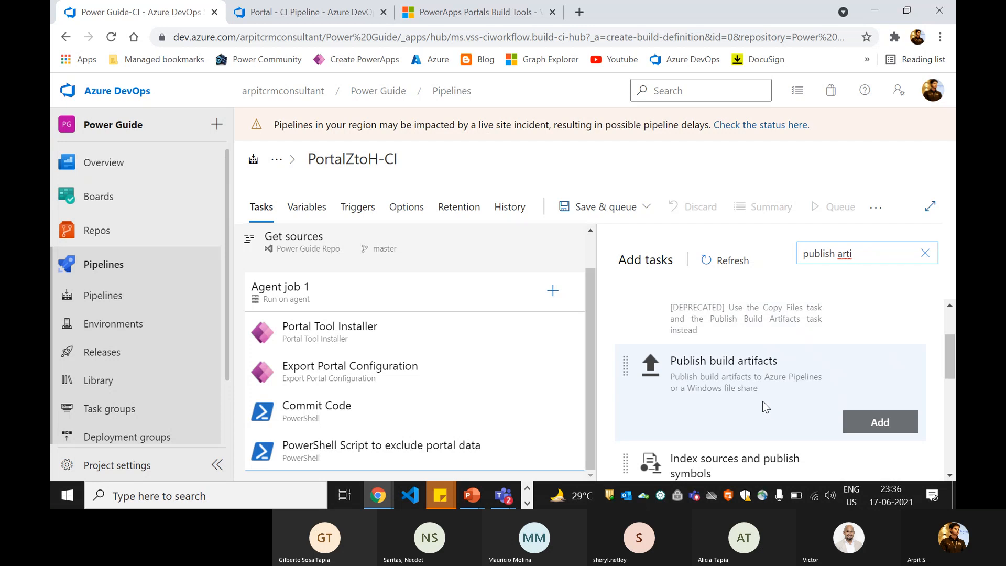
left_click(849, 421)
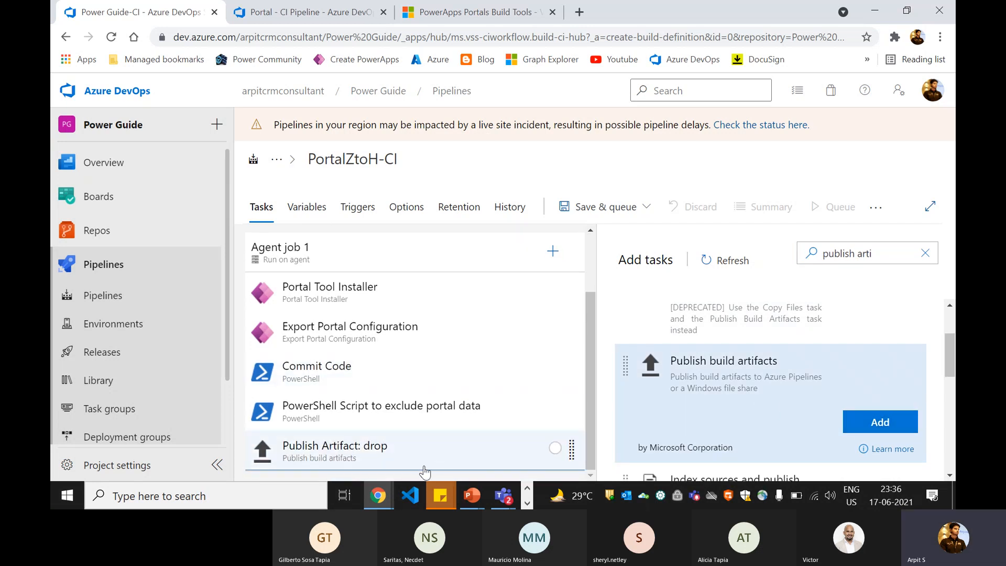
left_click(423, 466)
scroll(702, 324, "down", 1)
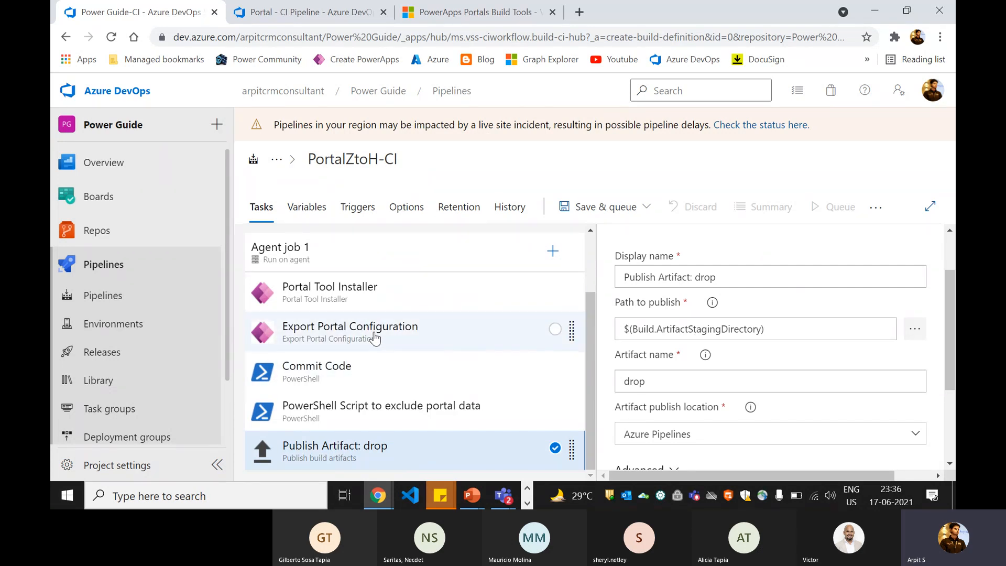
- Compare the default publish path with Portal - CI Pipeline's publish artifact settings
left_click(720, 329)
left_click(657, 279)
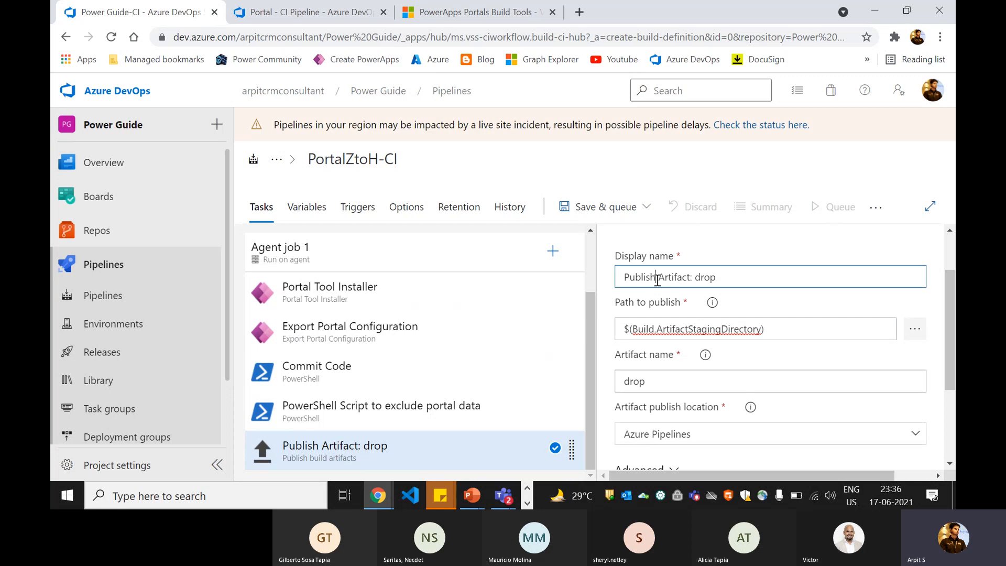
left_click_drag(658, 279, 727, 277)
left_click(748, 330)
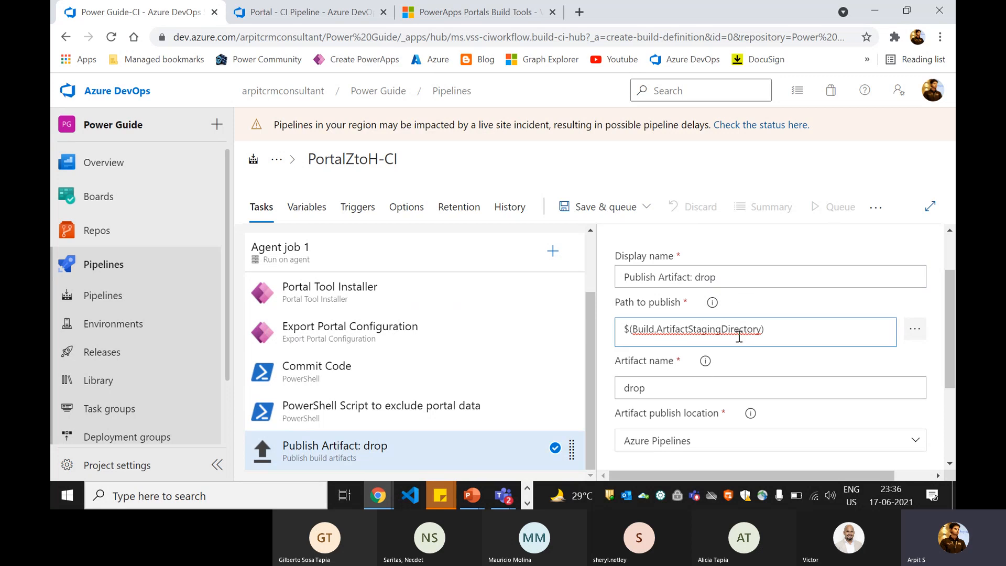
left_click(313, 15)
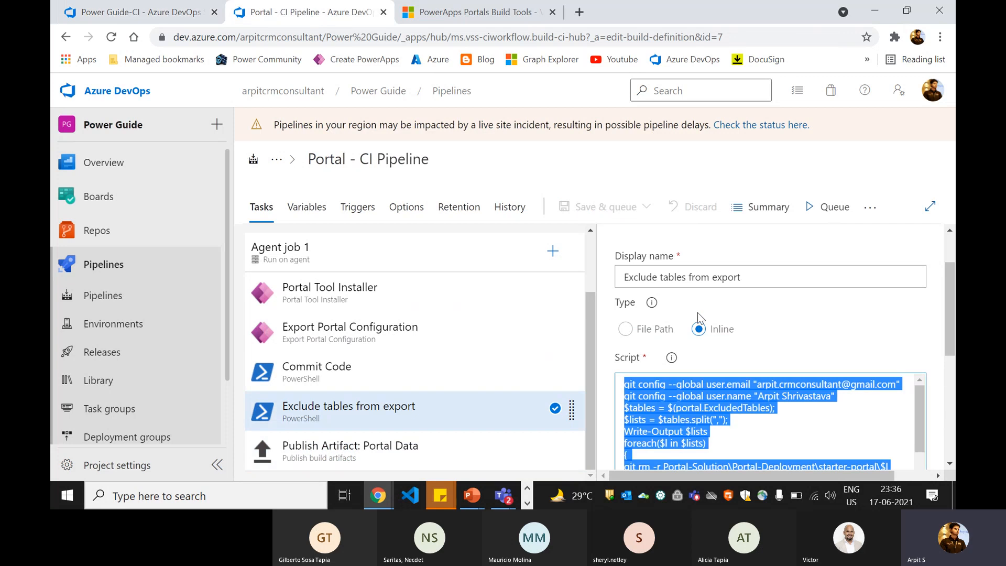
left_click(392, 449)
scroll(668, 345, "up", 2)
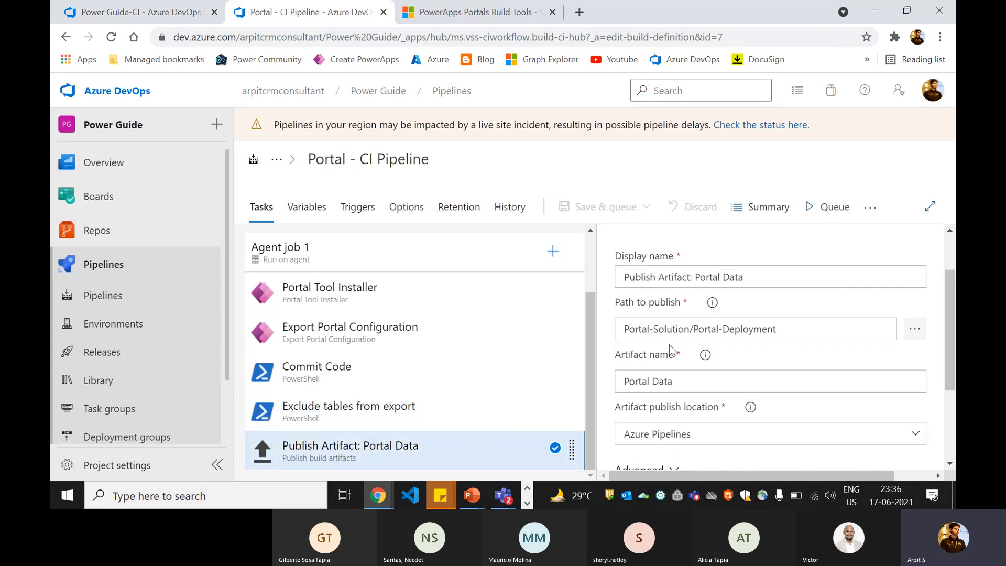
left_click_drag(627, 329, 761, 329)
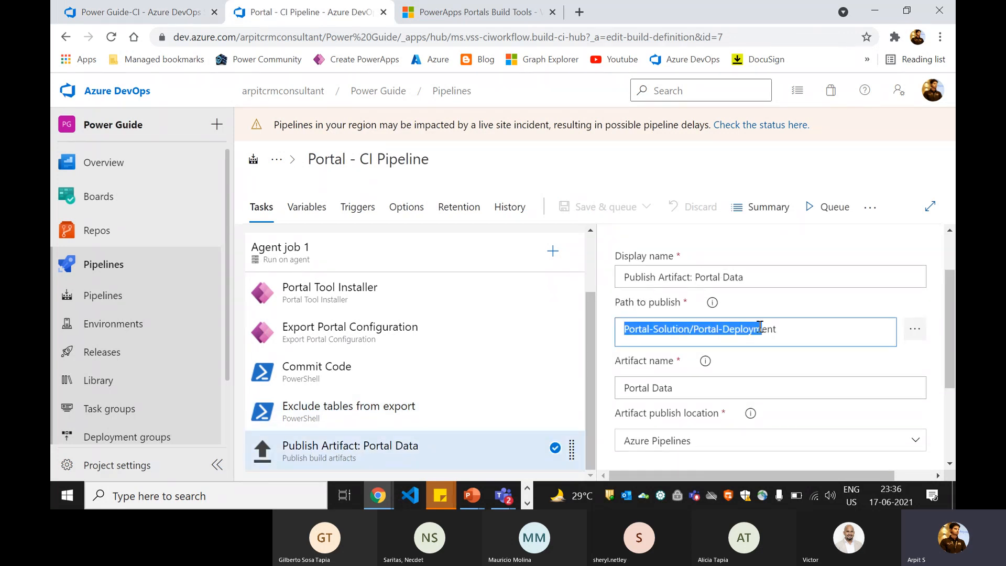
scroll(755, 325, "up", 2)
left_click(710, 408)
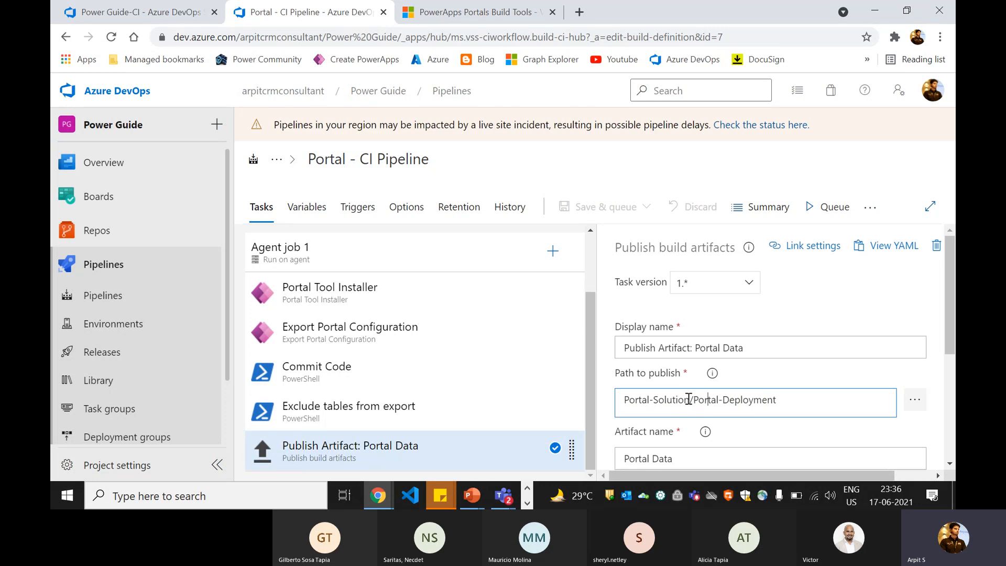
left_click(135, 15)
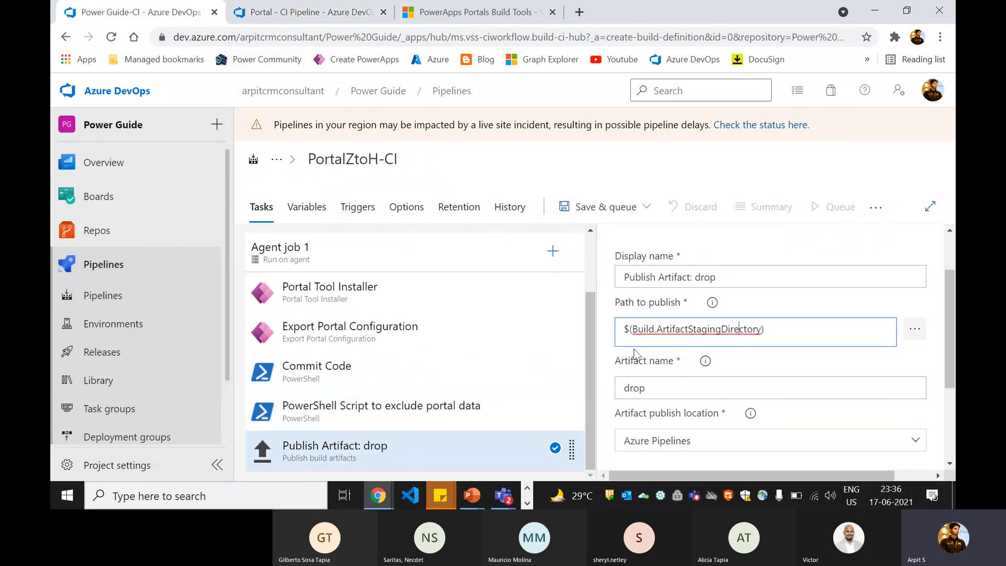
- Set Path to publish to Portal-Solution/Portal-Deployment via the repository browser
left_click(914, 330)
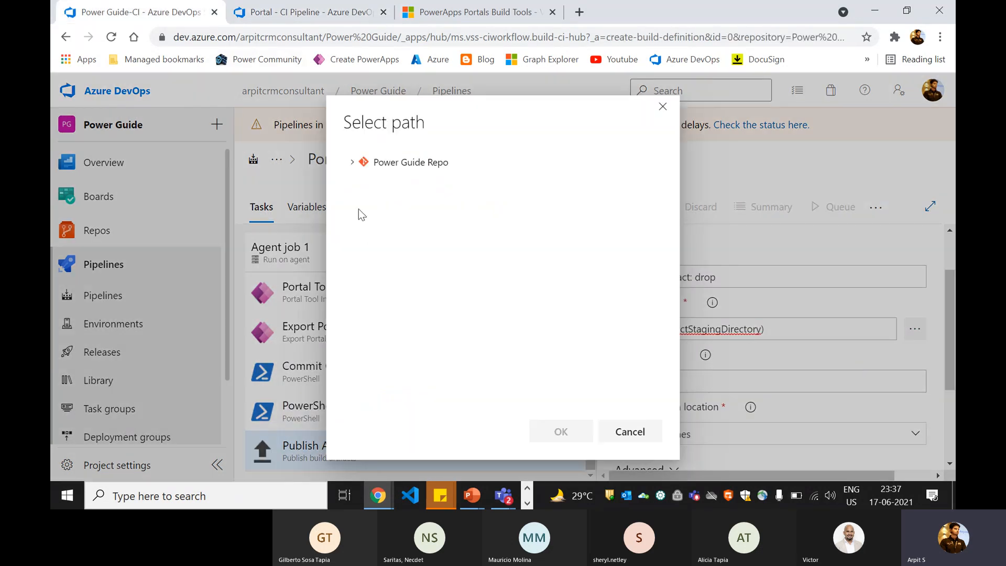
left_click(351, 162)
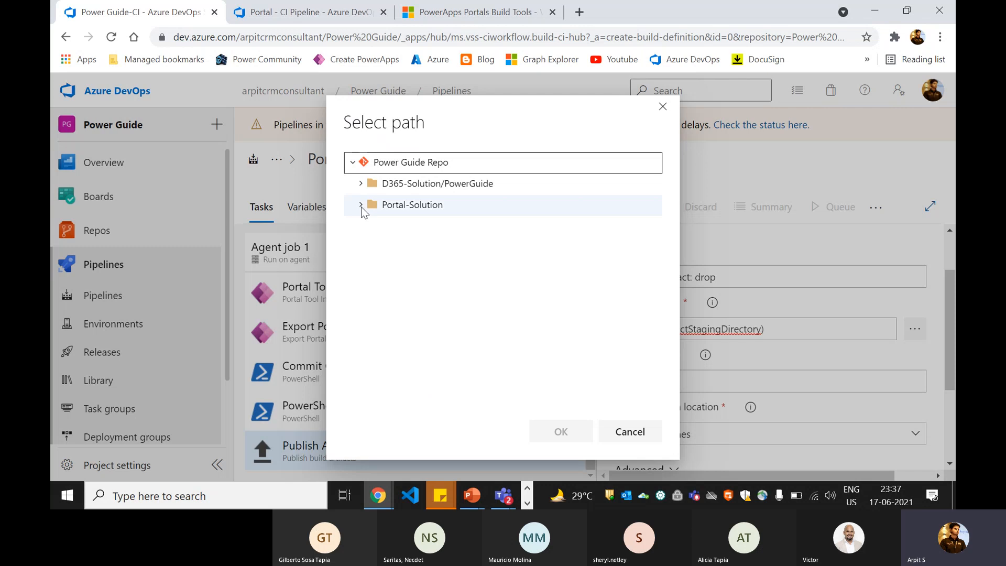
left_click(361, 205)
left_click(369, 226)
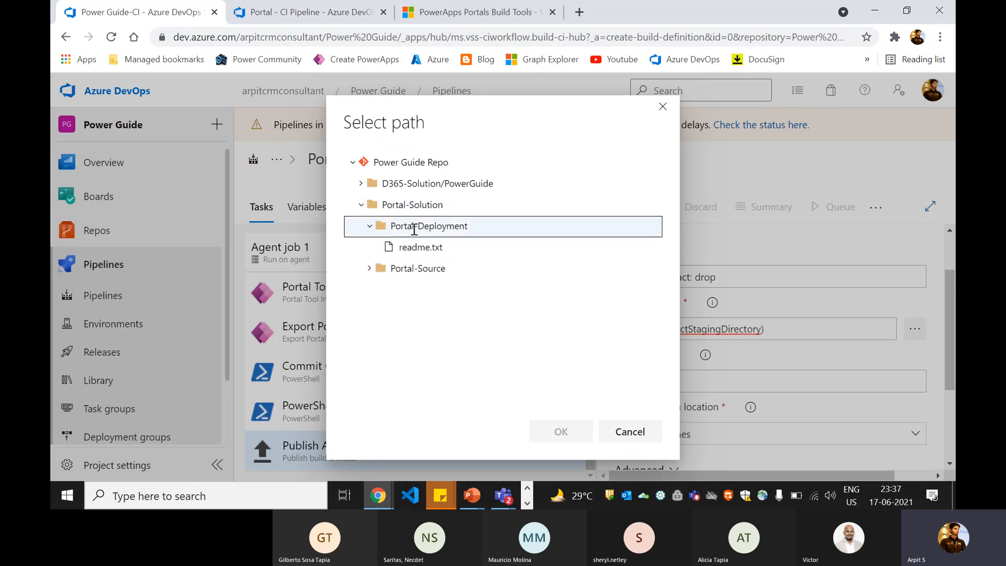
left_click(568, 433)
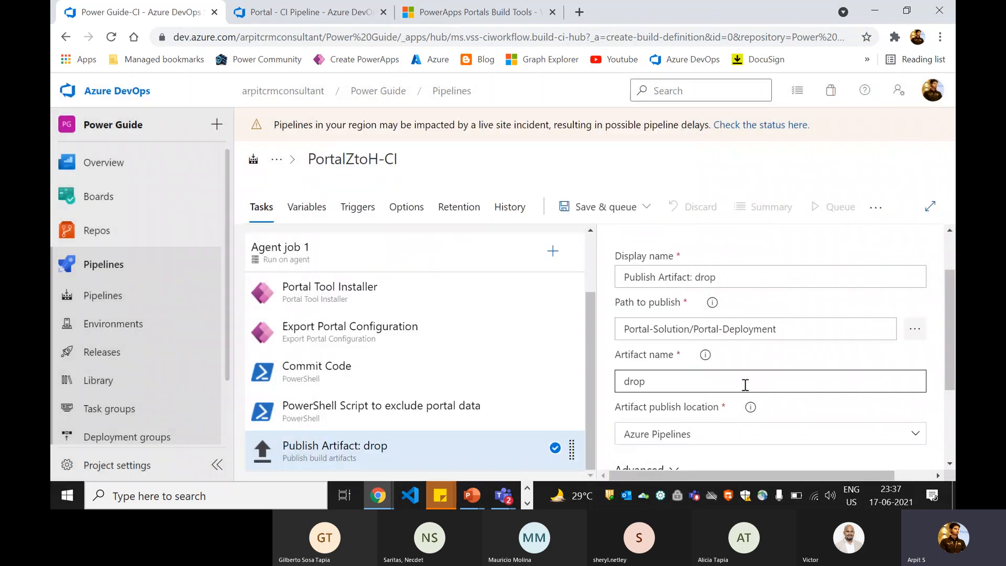
left_click(748, 338)
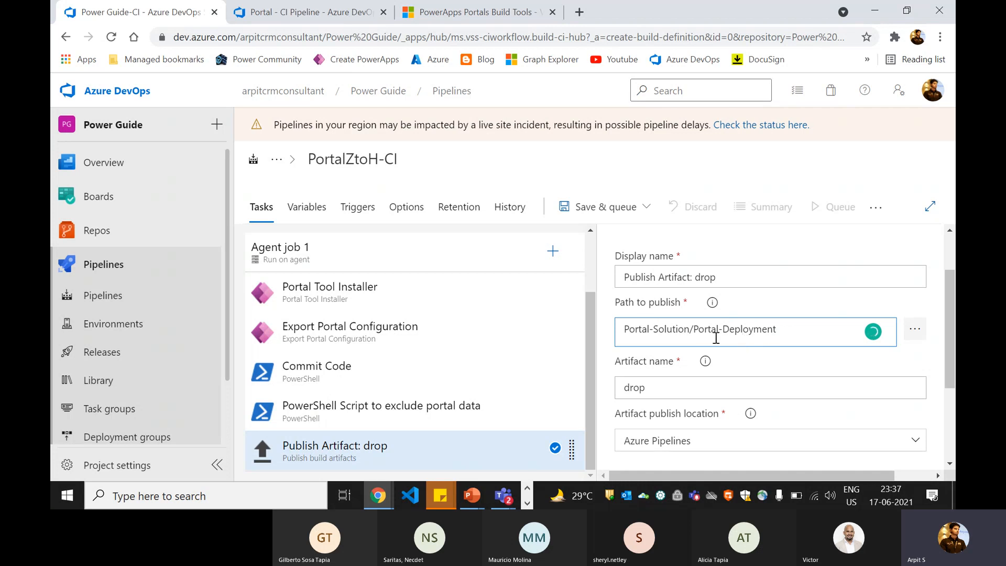
scroll(642, 387, "down", 1)
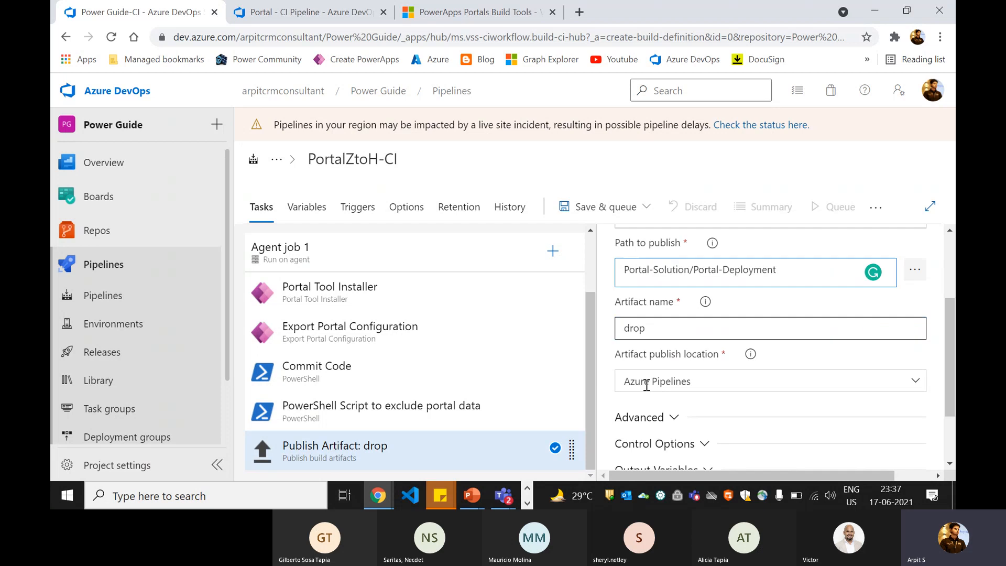
- Copy 'Portal Data' from the reference pipeline and use it as the artifact name
left_click(309, 15)
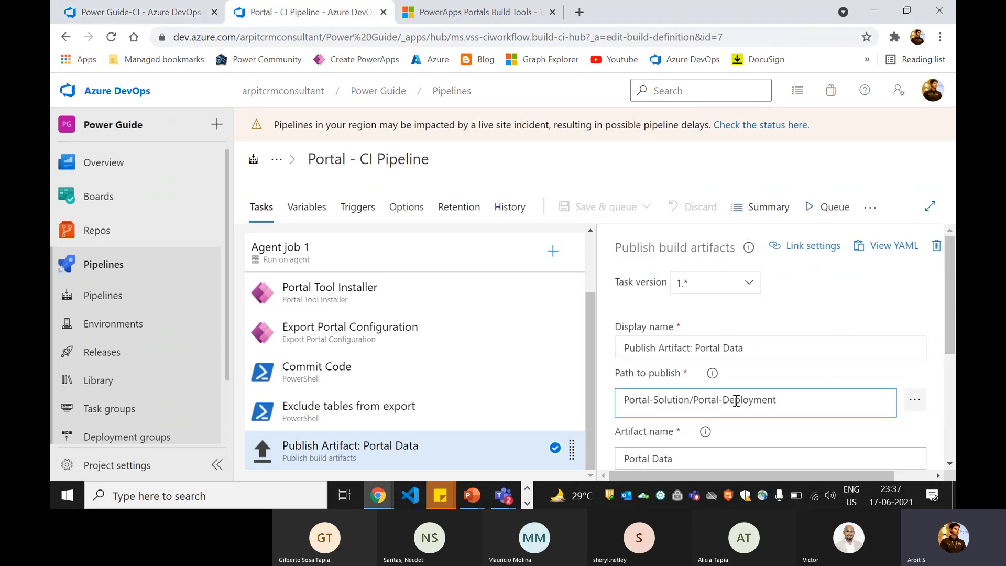
scroll(737, 406, "down", 1)
left_click_drag(686, 386, 620, 388)
key("ctrl+c")
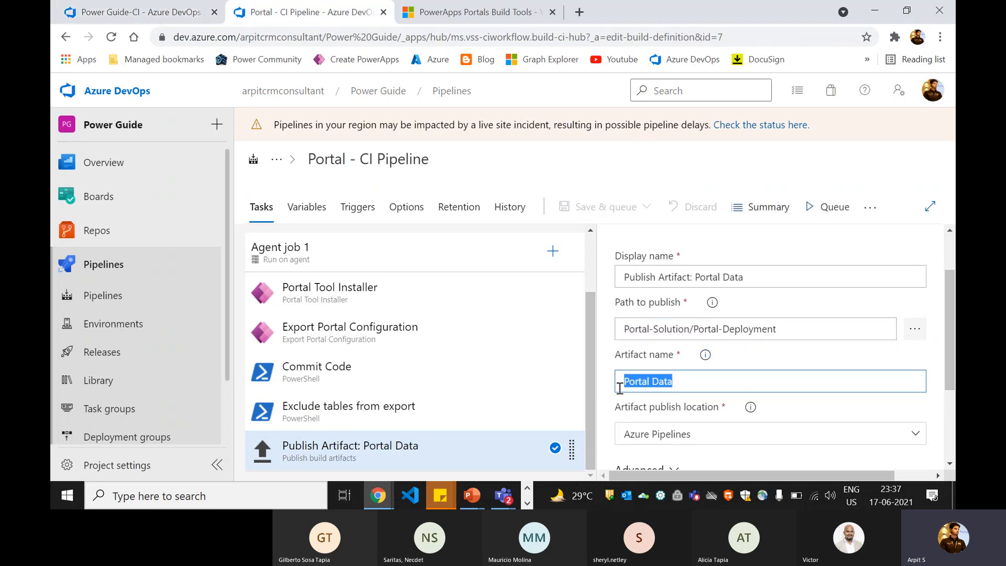
left_click(173, 12)
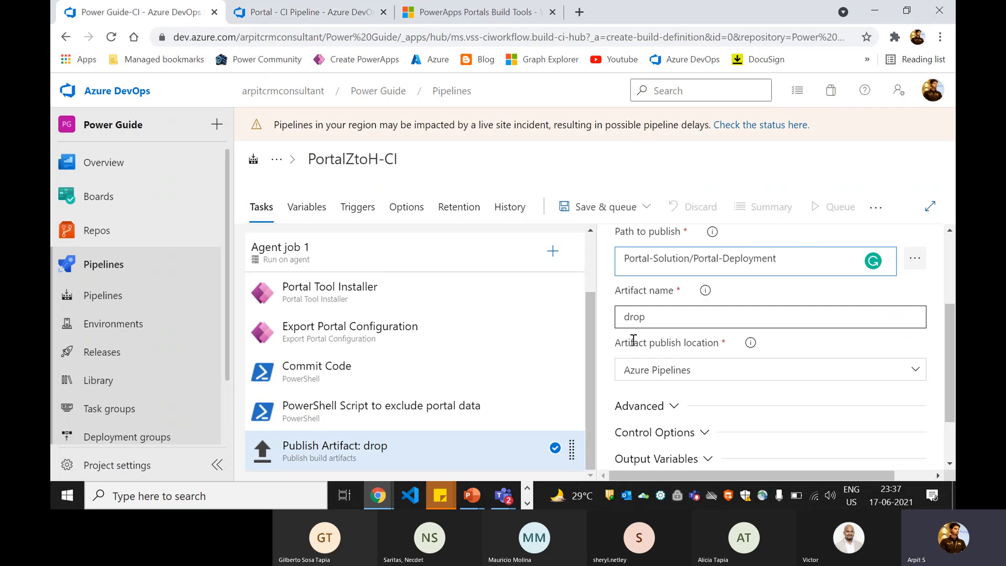
double_click(635, 310)
key("ctrl+v")
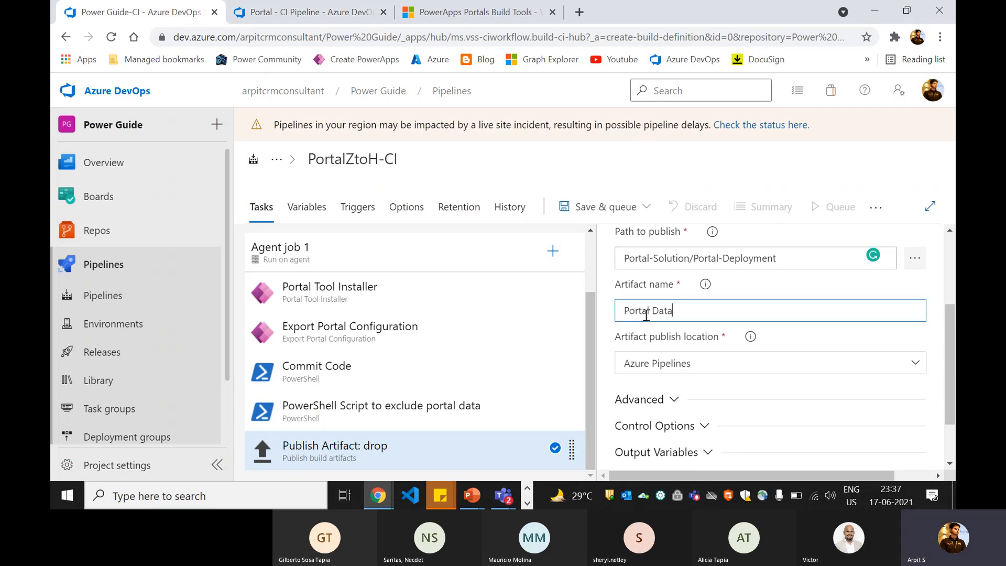
scroll(476, 415, "up", 2)
left_click(526, 171)
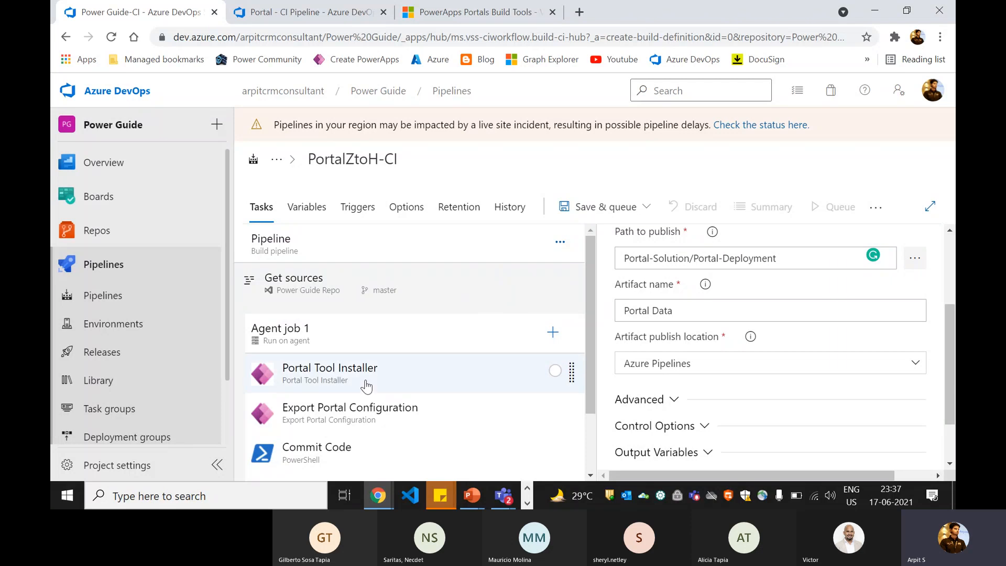
- Review the Export Portal Configuration task's Dynamics 365 URL, Website Id and Application Id values
left_click(360, 416)
scroll(655, 362, "up", 2)
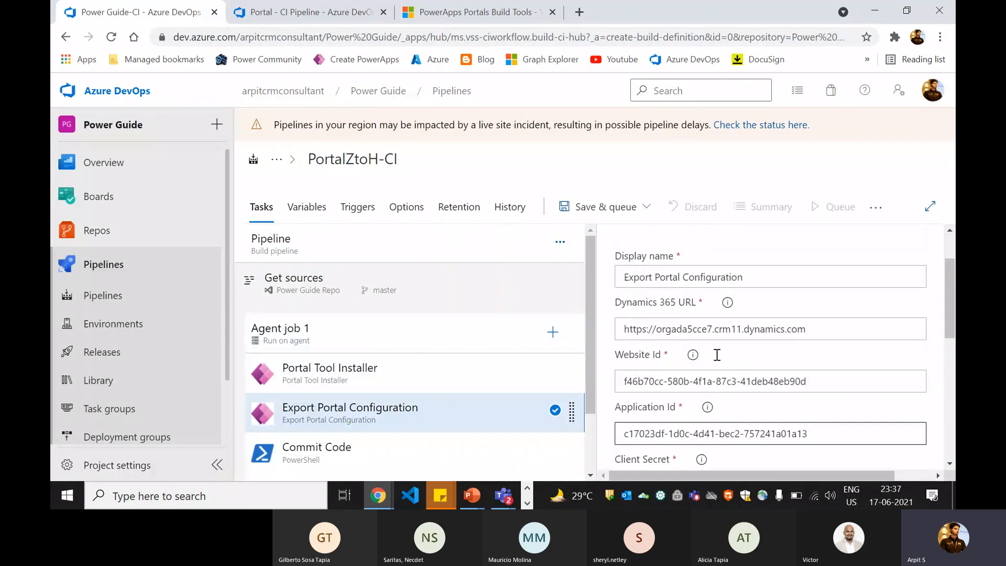
left_click_drag(625, 329, 807, 328)
left_click(781, 329)
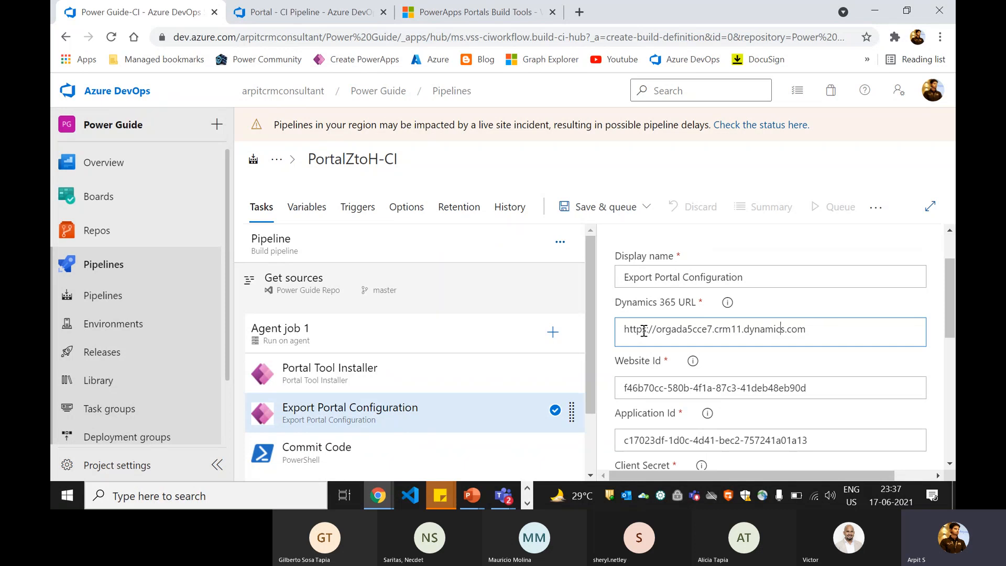
left_click_drag(637, 330, 779, 329)
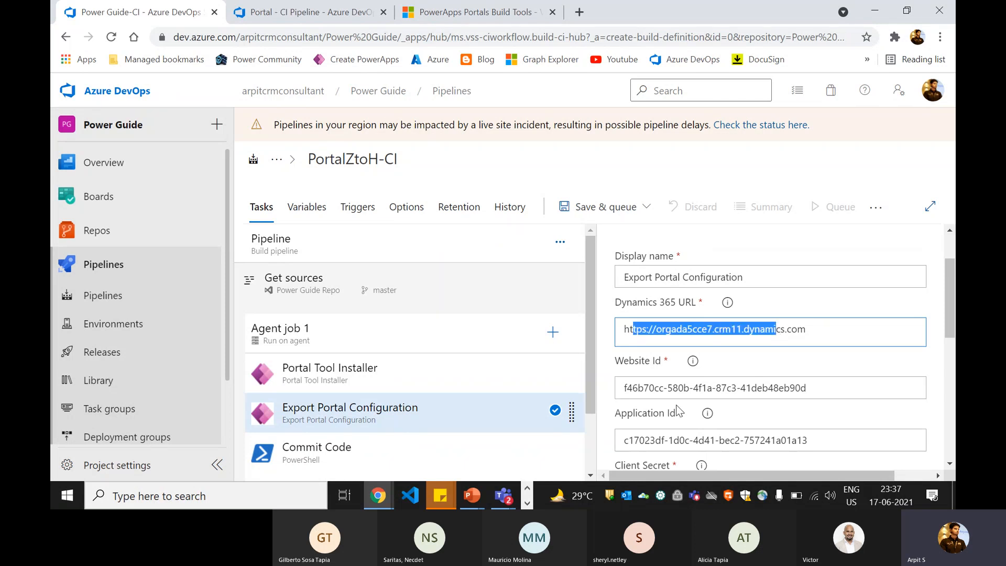
left_click_drag(655, 388, 769, 382)
left_click_drag(650, 438, 725, 438)
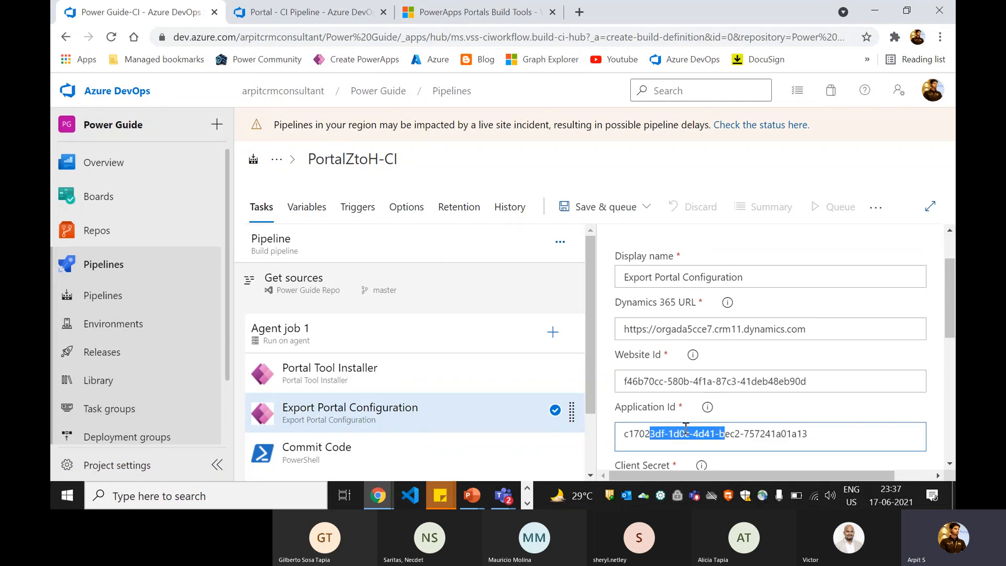
left_click(306, 207)
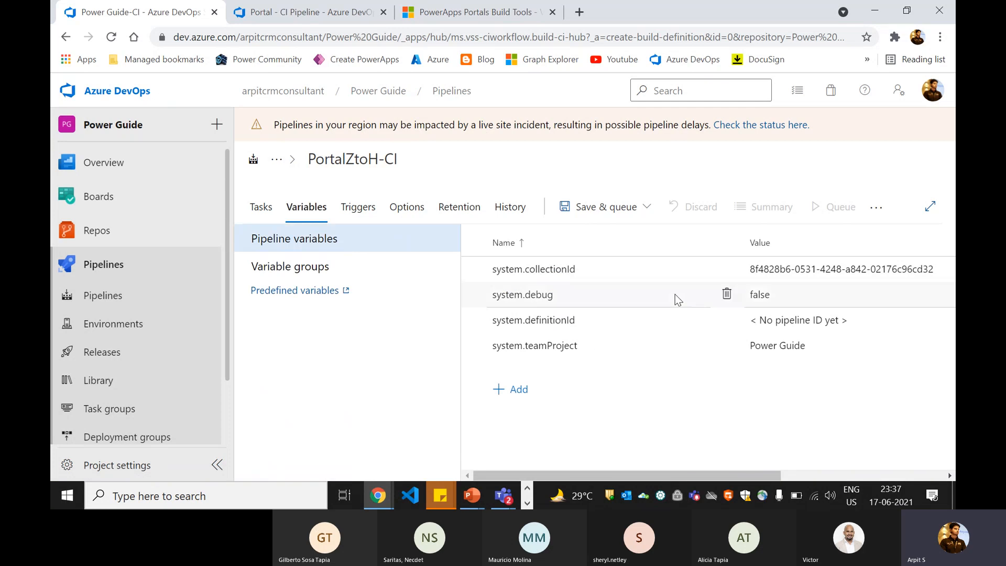
left_click(516, 388)
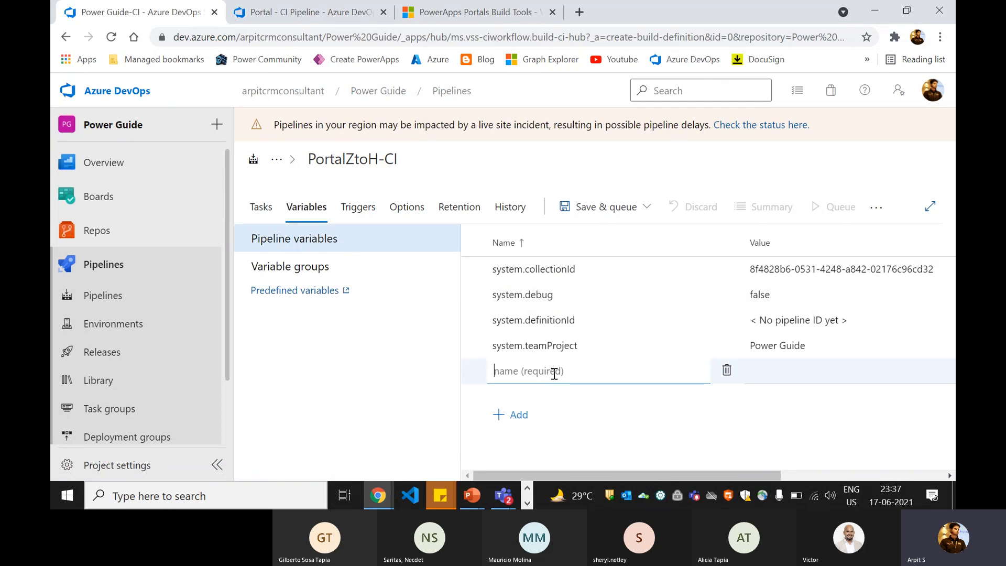
type("cliendif")
key("BackSpace")
type("d")
left_click(786, 376)
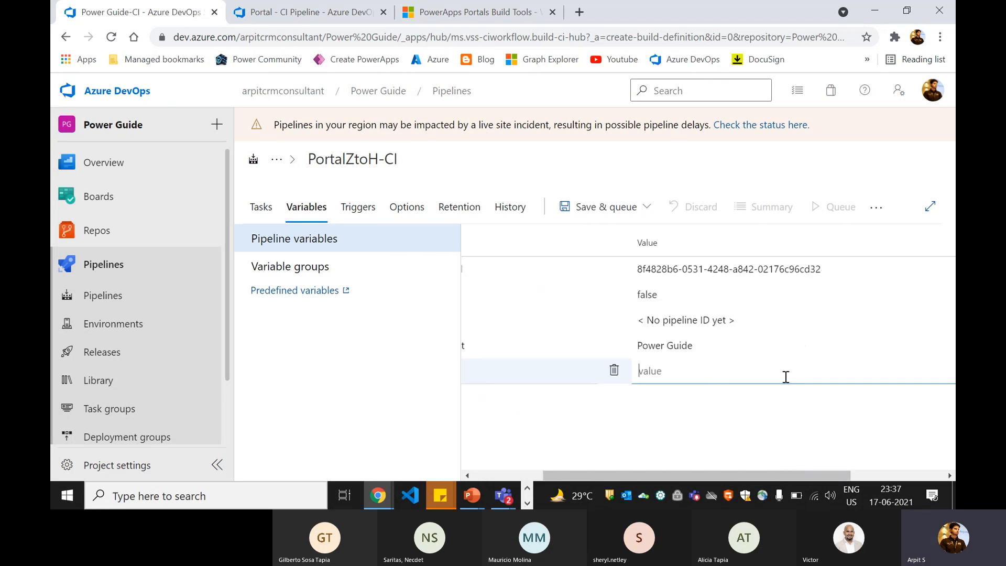
type("232342")
left_click(734, 407)
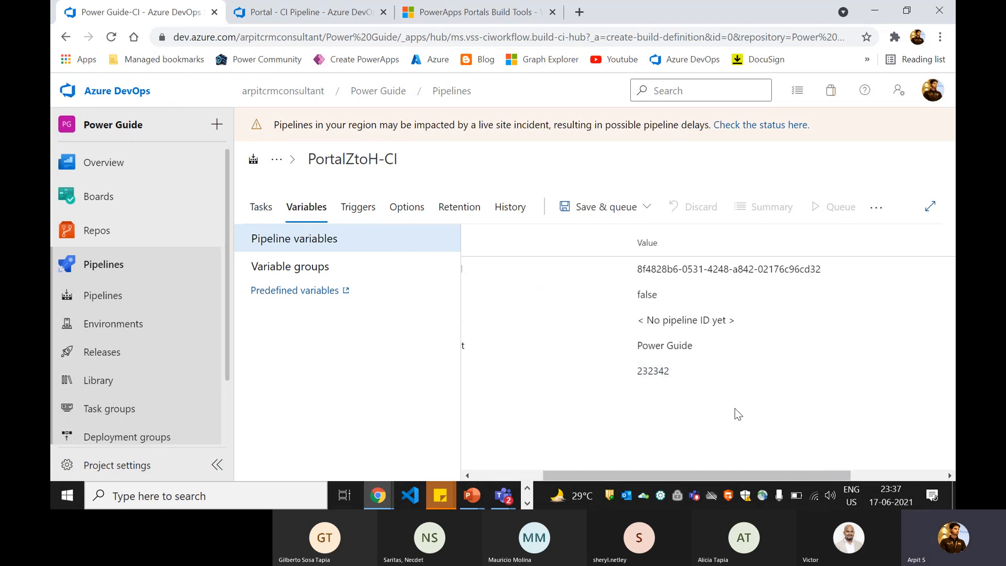
left_click_drag(682, 474, 777, 473)
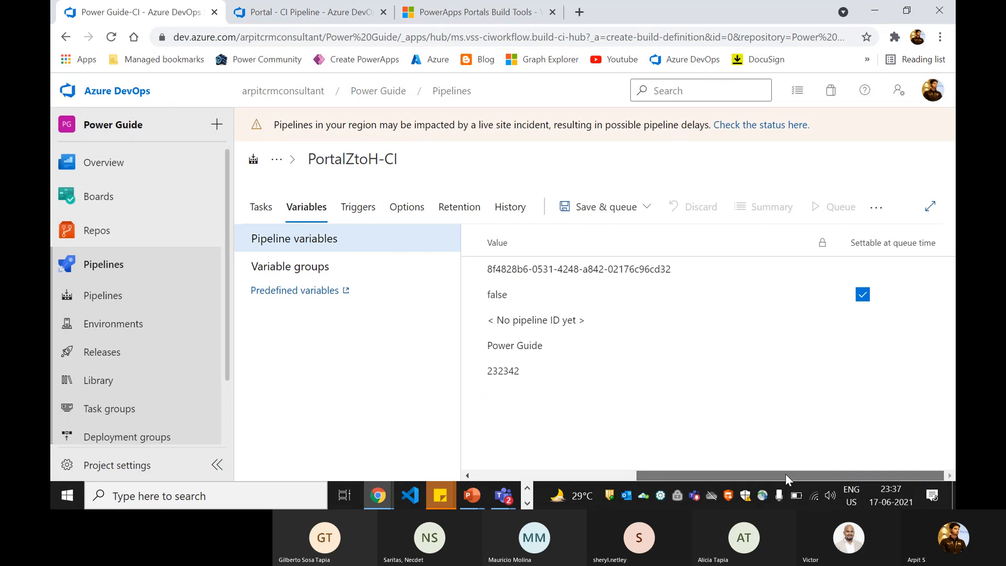
left_click(828, 371)
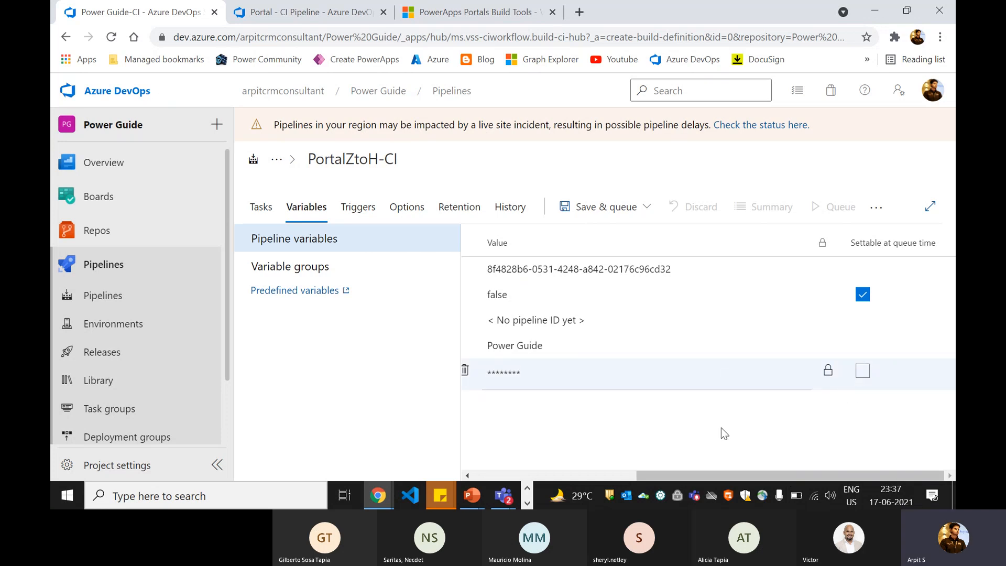
left_click_drag(710, 474, 521, 474)
double_click(509, 372)
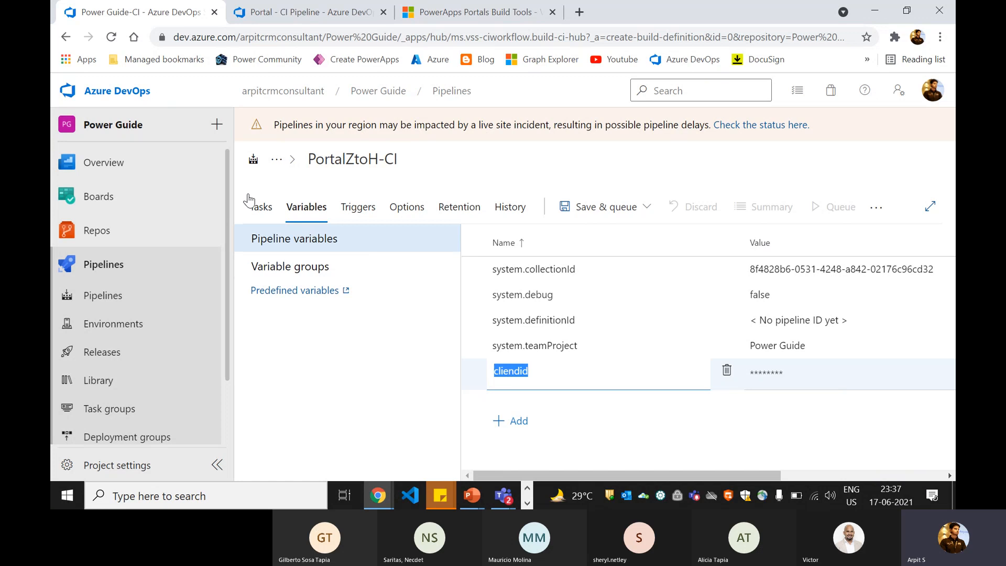
- In the Export Portal Configuration task, add $(cliendid) to Application Id, then remove it again
left_click(262, 207)
left_click(487, 406)
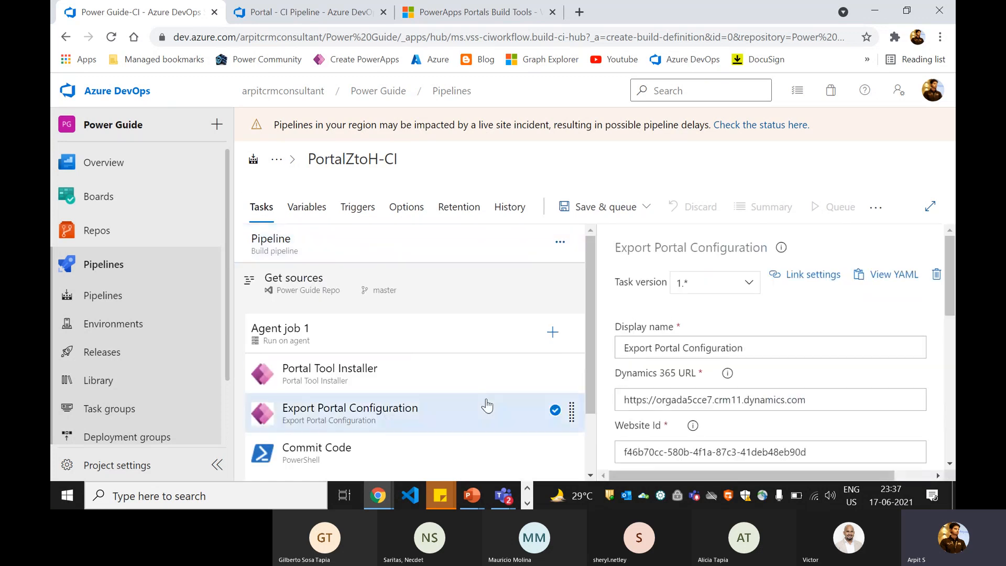
scroll(707, 376, "down", 4)
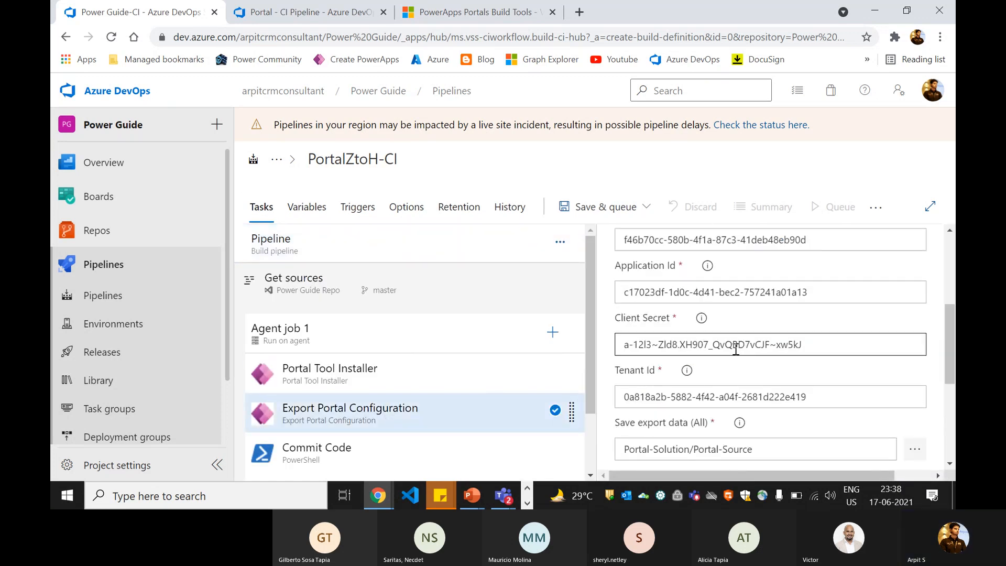
left_click(829, 300)
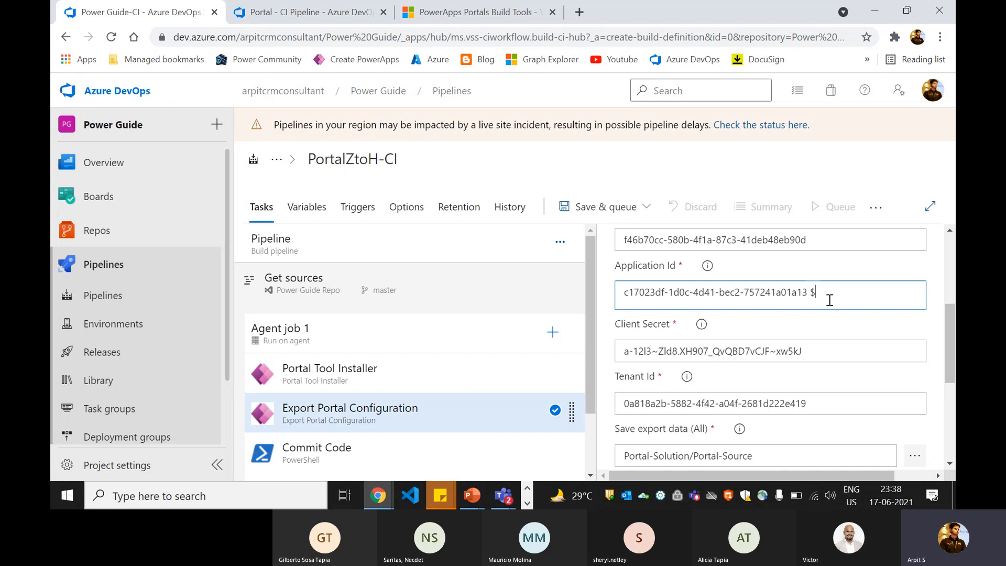
type("$()")
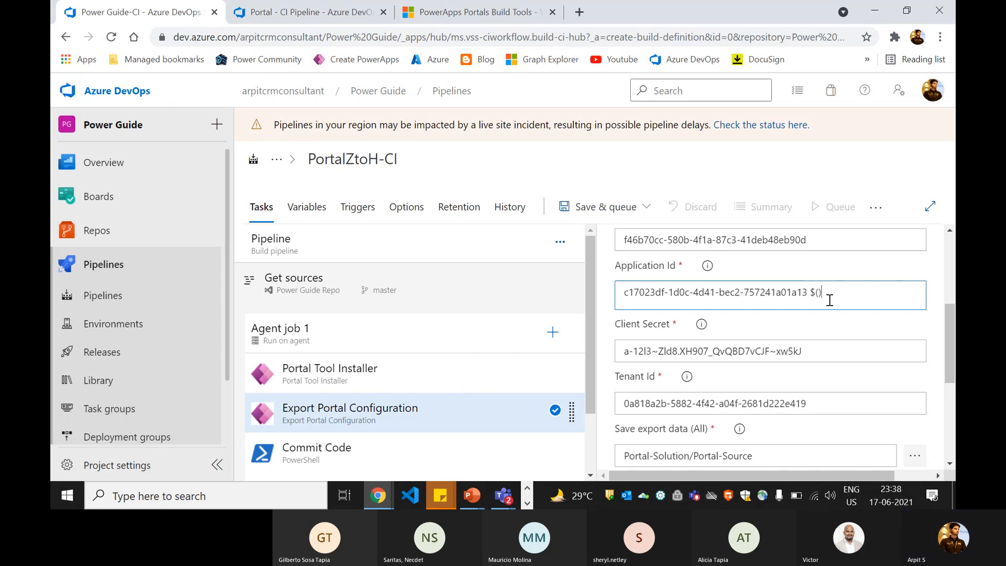
key("Left")
type("cliendid")
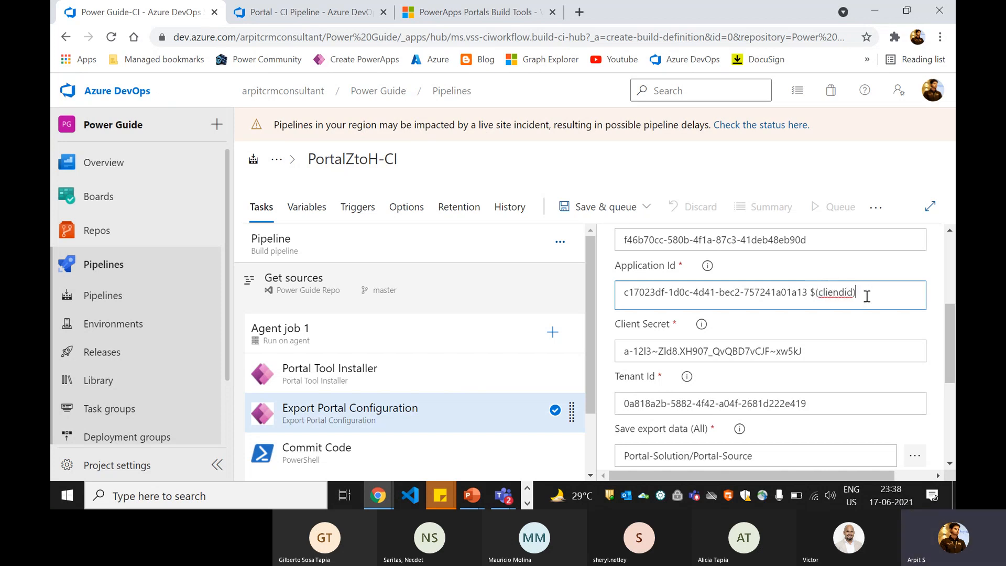
left_click_drag(867, 297, 815, 297)
left_click(764, 297)
left_click_drag(863, 295, 812, 295)
key("BackSpace")
- Choose Save & queue to save PortalZtoH-CI and set up a run
scroll(631, 230, "up", 5)
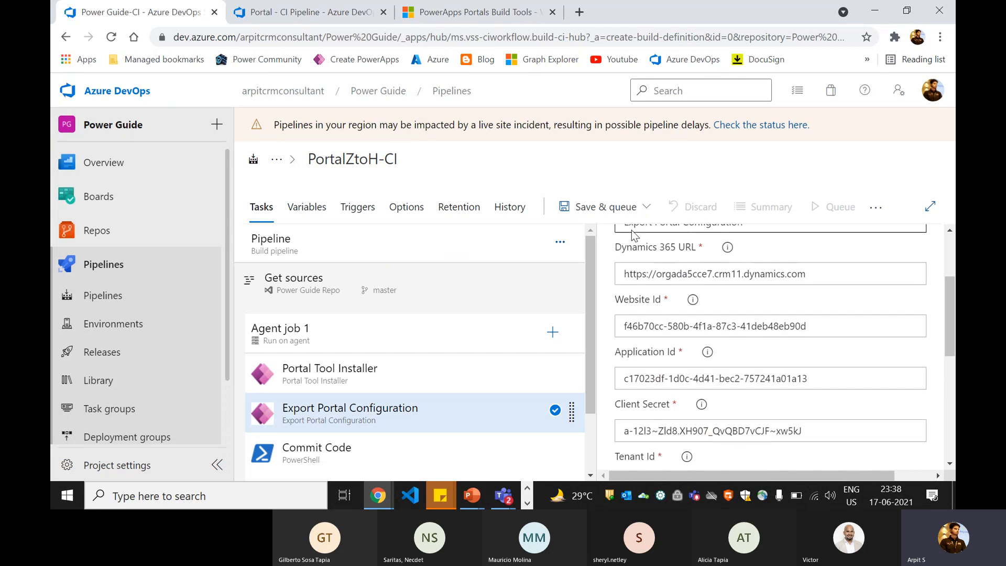
left_click(587, 207)
left_click(607, 237)
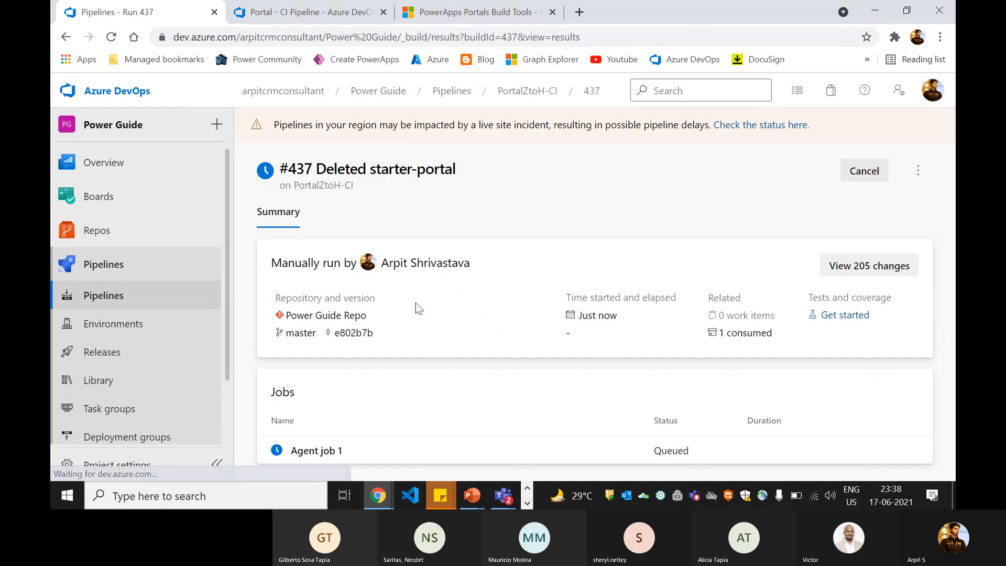
- View run #437's Agent job 1 log, then bring the Teams meeting window forward
left_click(296, 455)
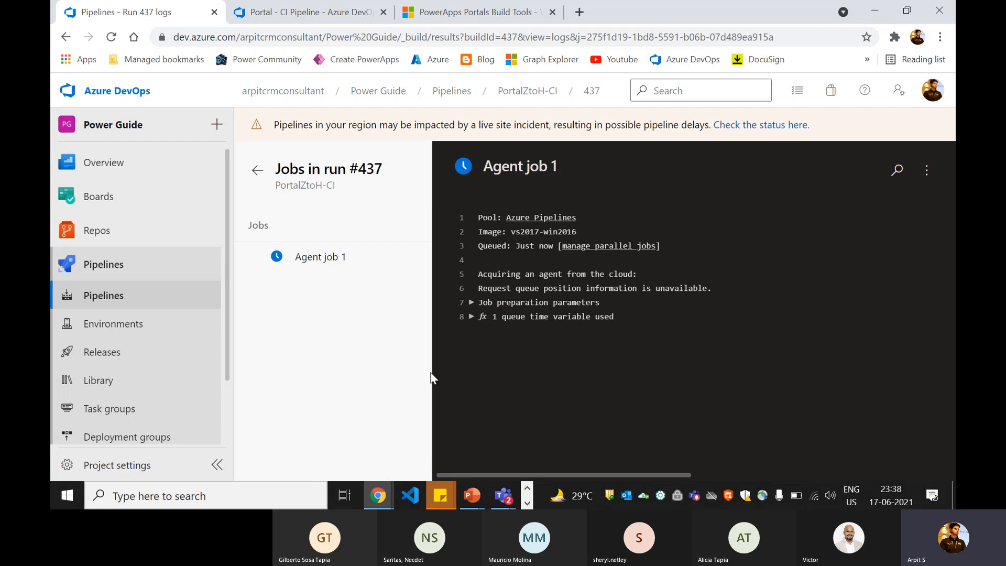
left_click(509, 499)
left_click(486, 426)
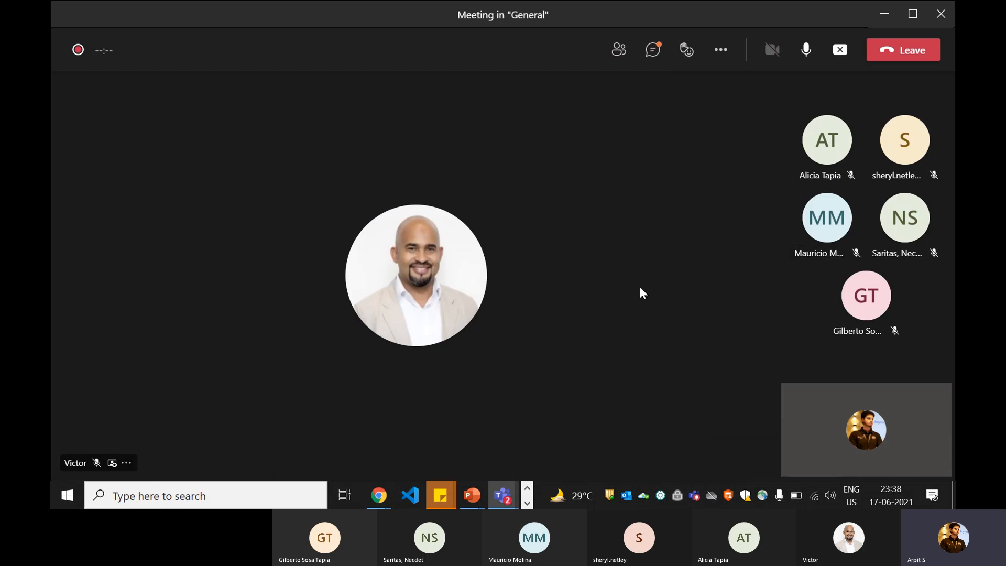
- Switch from Teams back to the run #437 log in Chrome
key("alt+Tab")
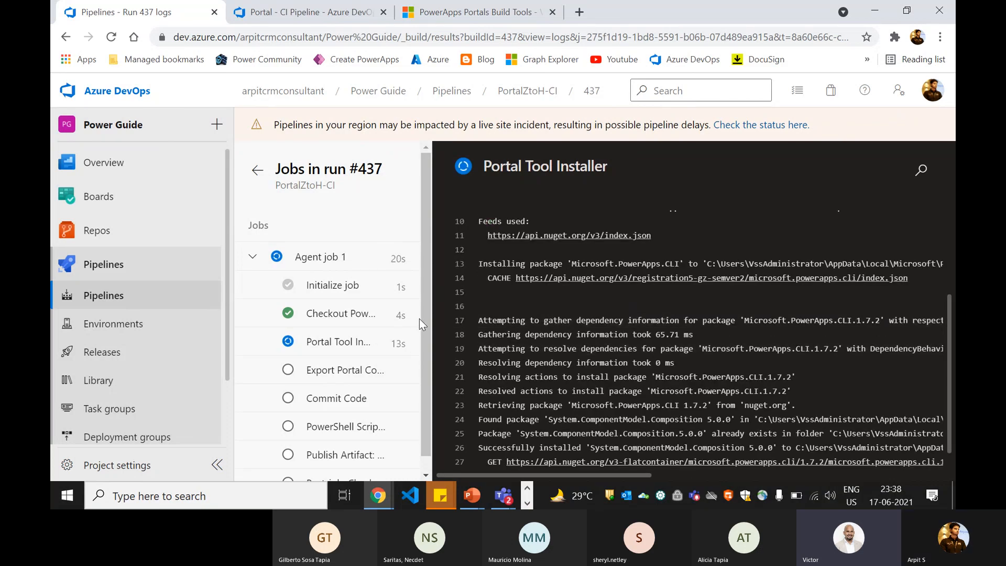
- Scroll the run #437 log to follow the Export Portal Configuration step's progress
scroll(419, 318, "down", 1)
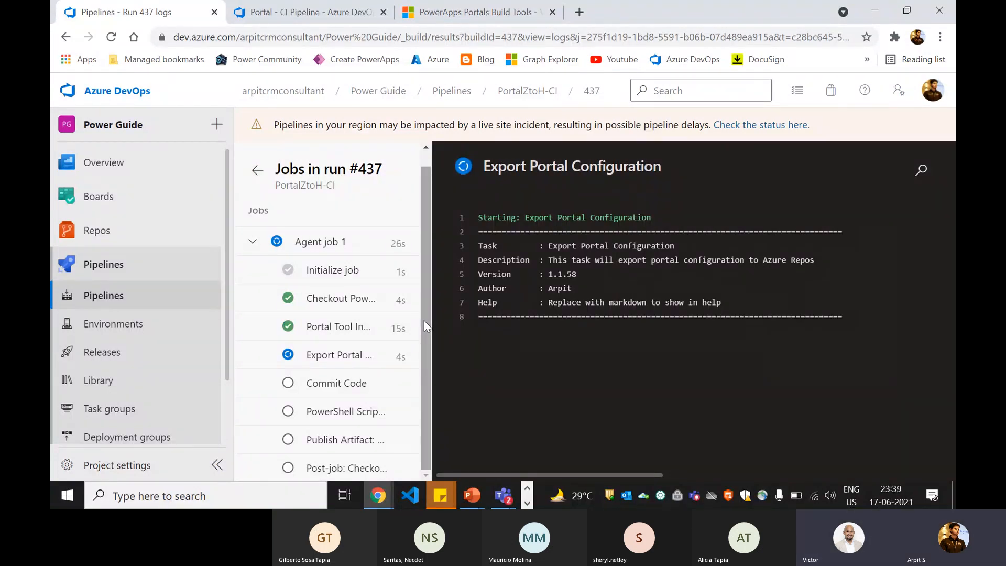
- Read Steps 3 and 4 on the PowerApps Portals Build Tools page, then view the Portal - CI Pipeline
left_click(490, 16)
scroll(348, 308, "up", 8)
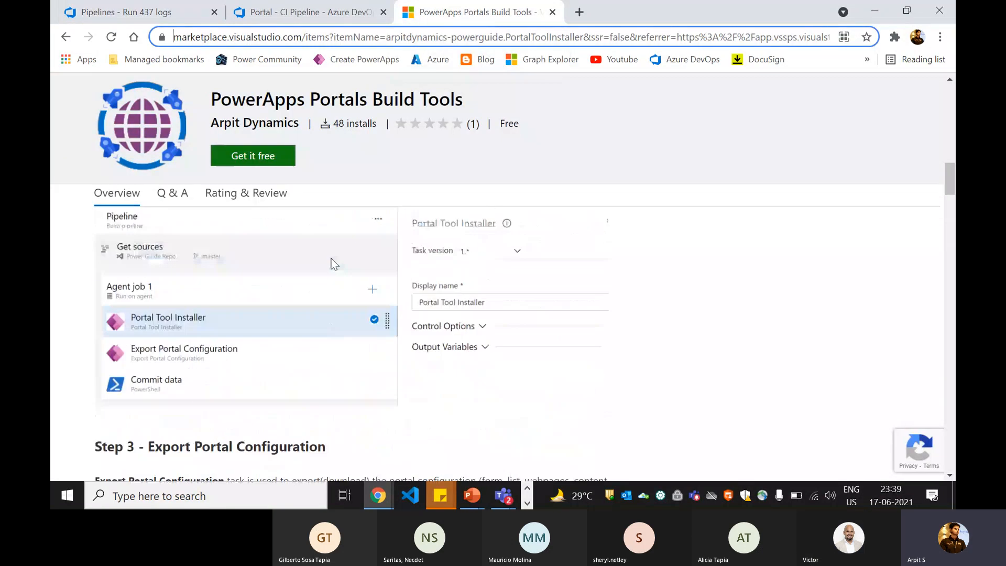
scroll(322, 263, "up", 6)
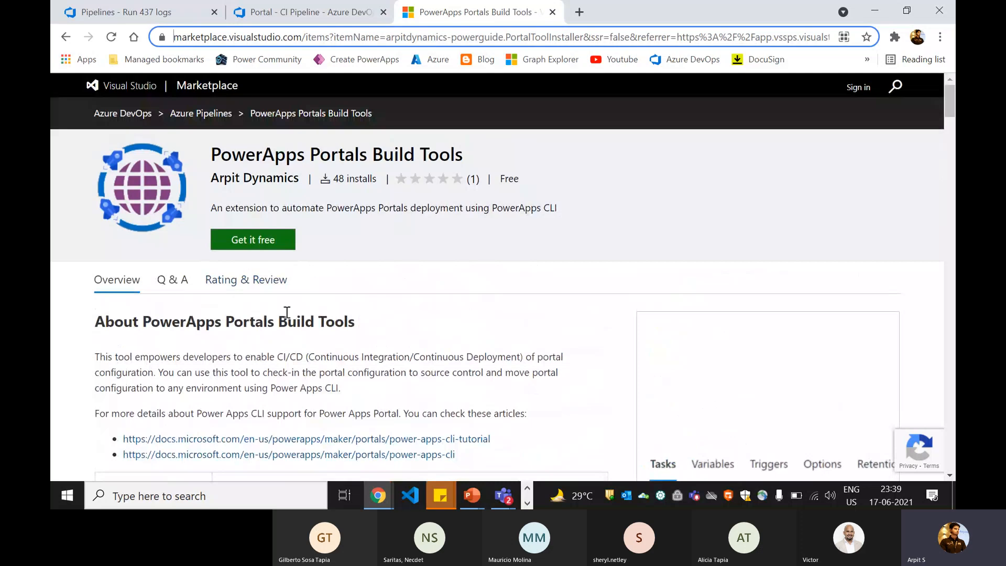
scroll(286, 312, "down", 12)
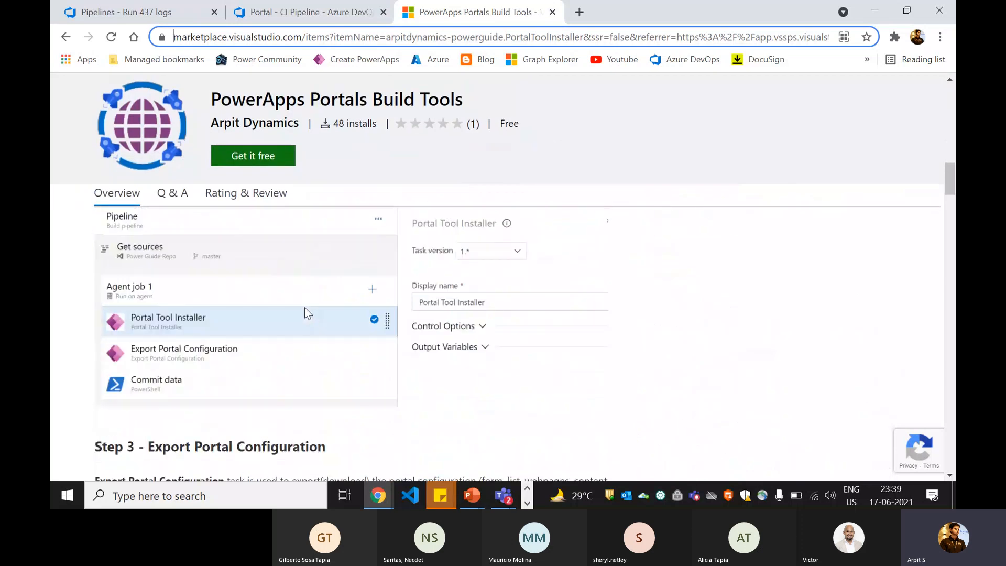
scroll(304, 307, "down", 10)
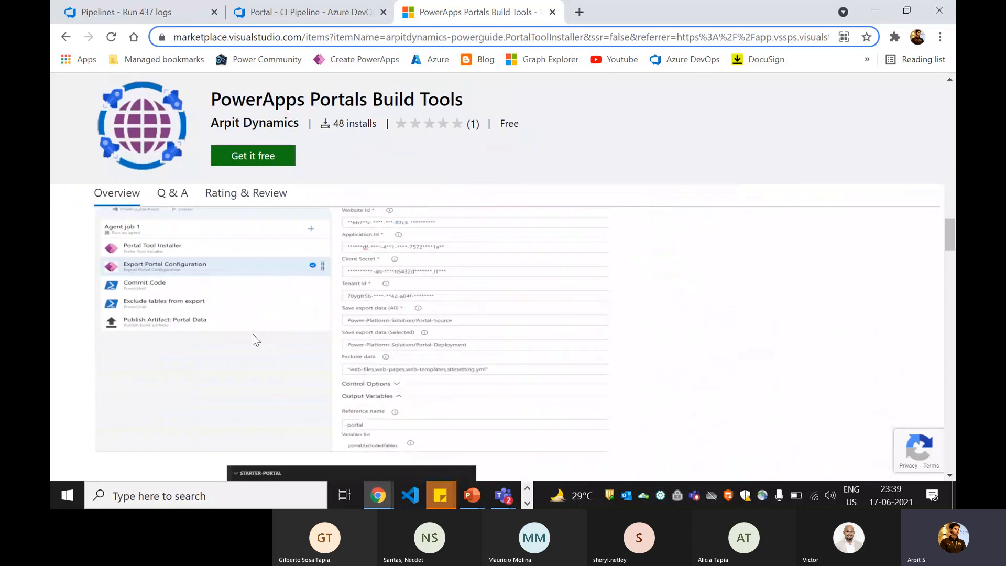
scroll(253, 335, "down", 8)
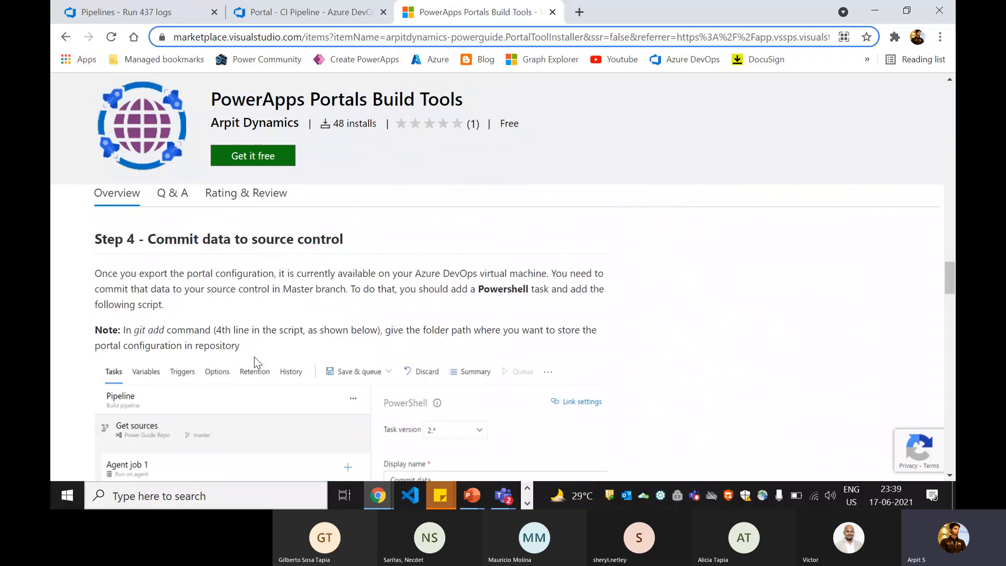
scroll(254, 357, "up", 15)
left_click(309, 11)
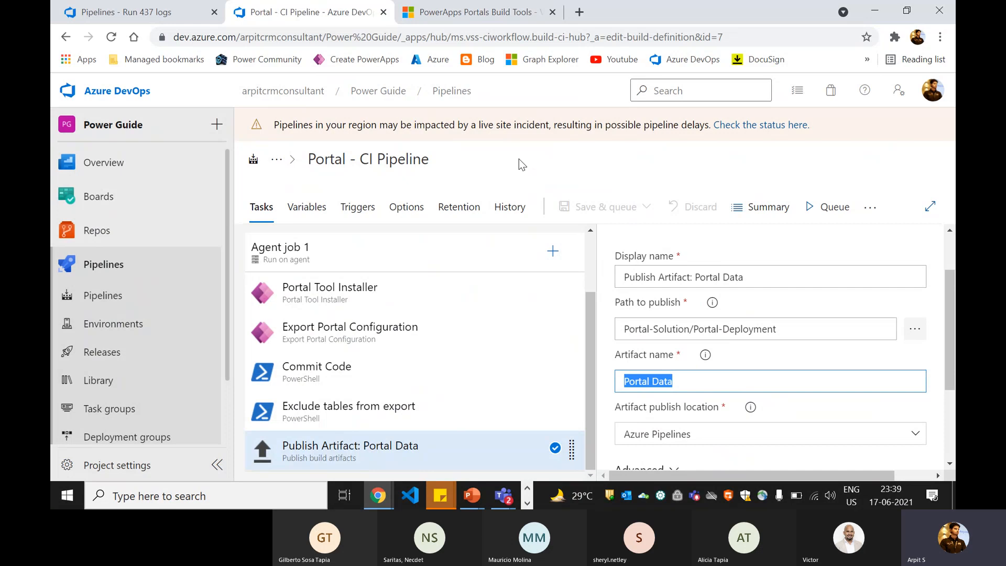
- Cycle through the Chrome tabs and land on the Pipelines - Run 437 logs tab
mouse_move(188, 175)
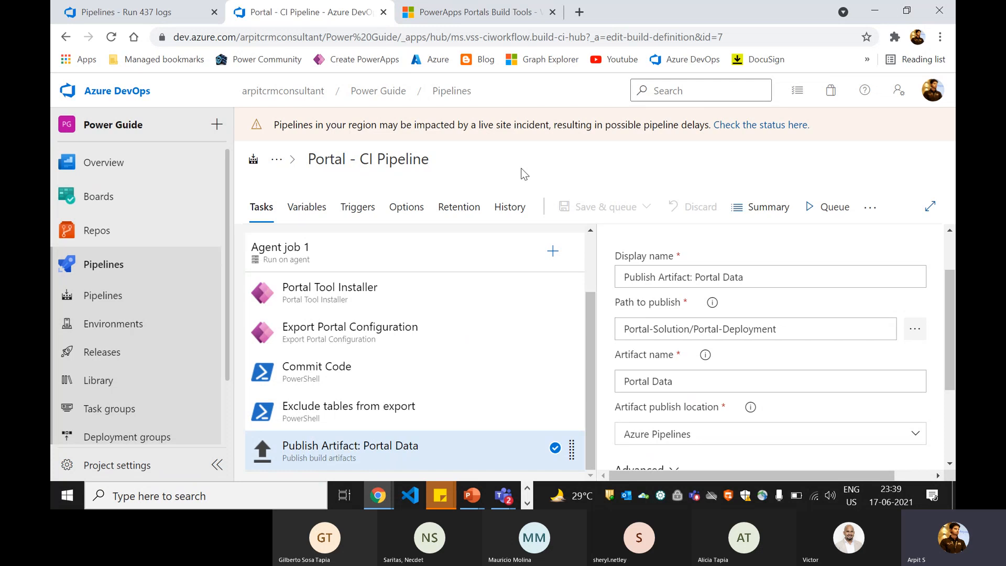
scroll(713, 376, "up", 2)
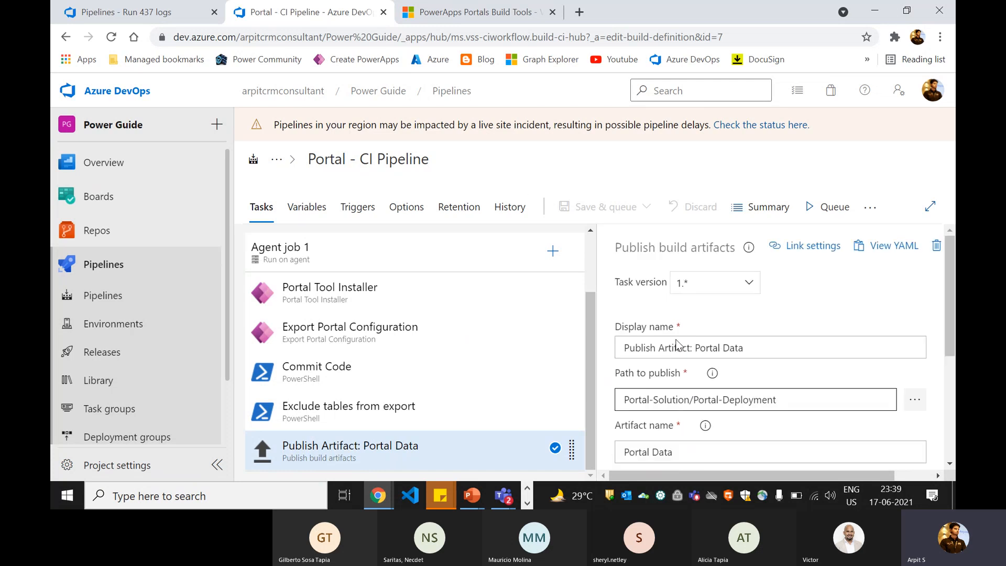
left_click(379, 496)
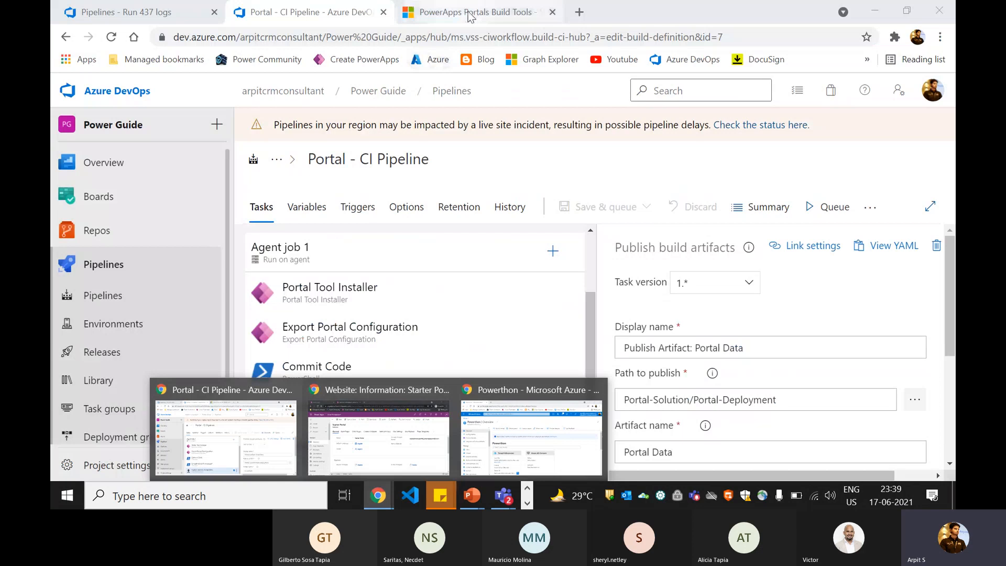
left_click(470, 16)
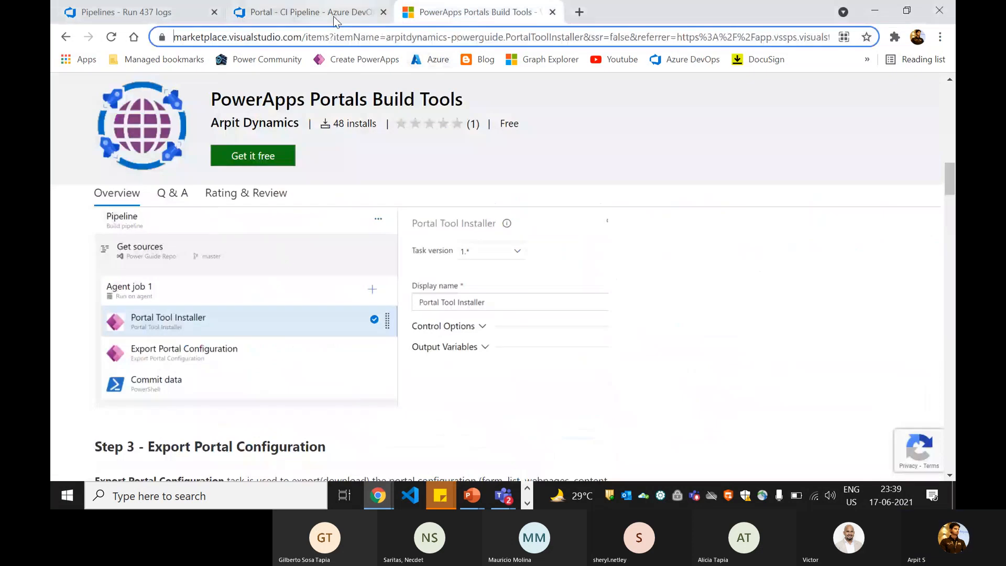
left_click(309, 12)
left_click(131, 12)
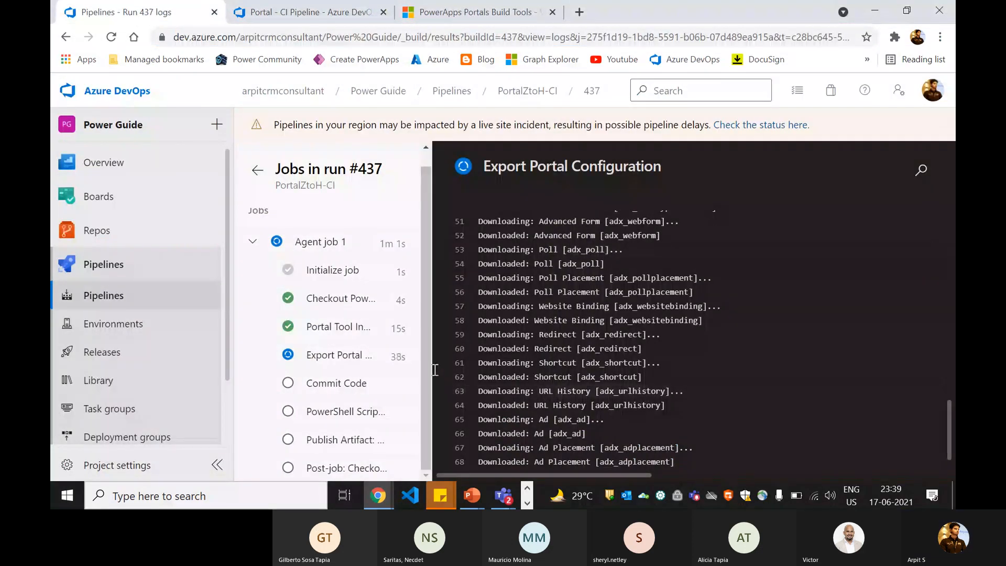
scroll(595, 321, "up", 5)
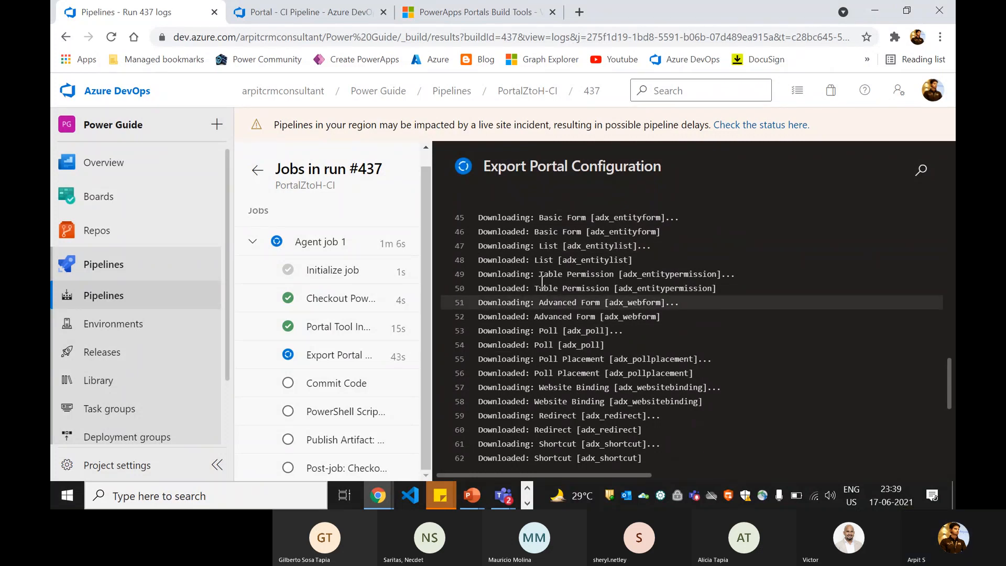
scroll(607, 292, "down", 2)
scroll(607, 292, "down", 5)
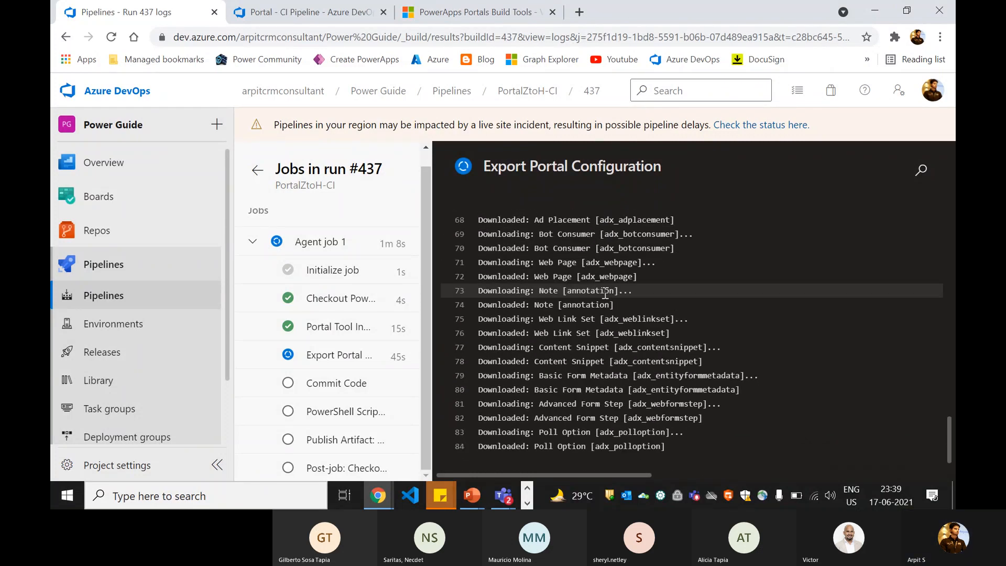
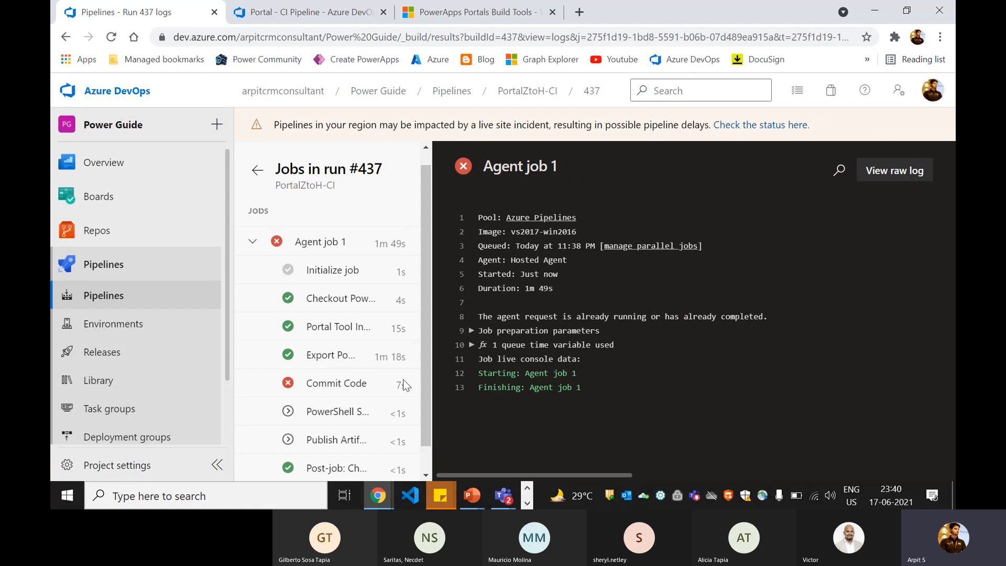
- Show the failing Commit Code step's log in run #437, glancing at the pipeline definition tab
left_click(335, 383)
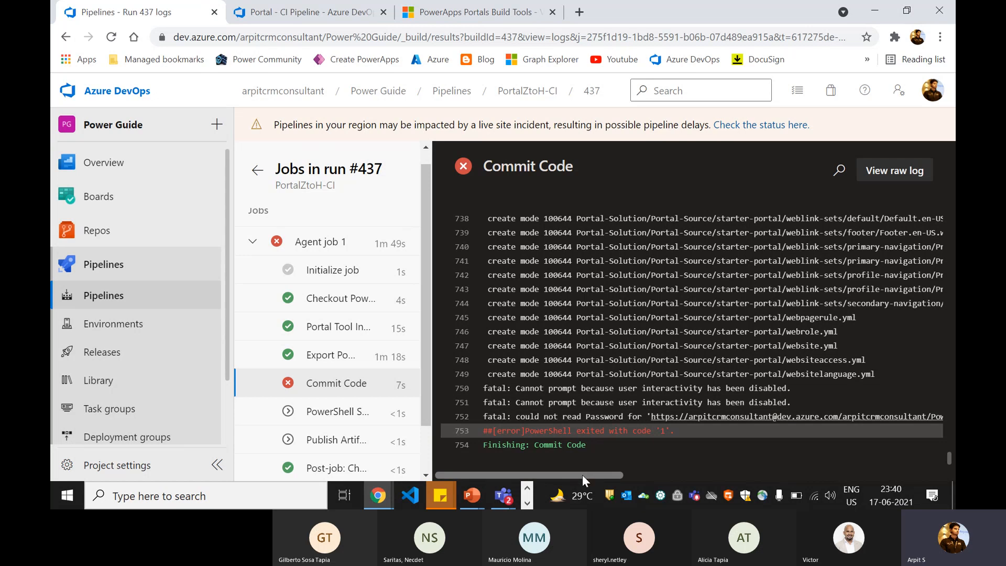
left_click_drag(582, 475, 531, 470)
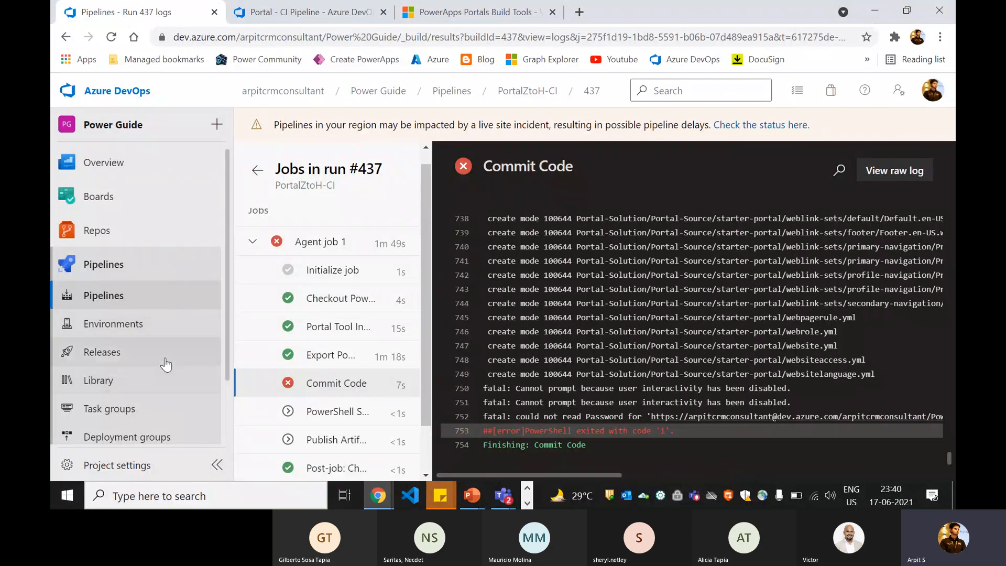
left_click(325, 15)
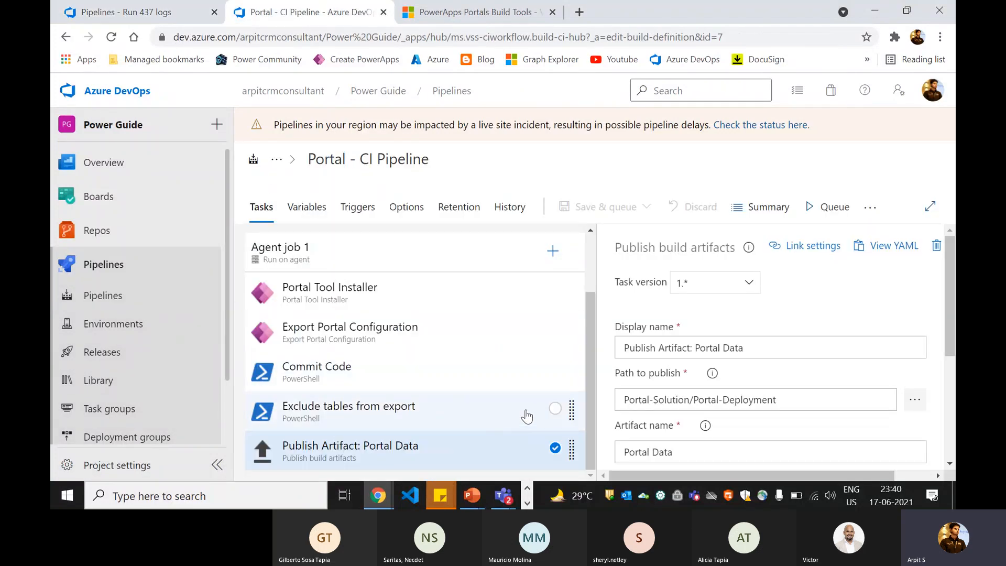
left_click(152, 14)
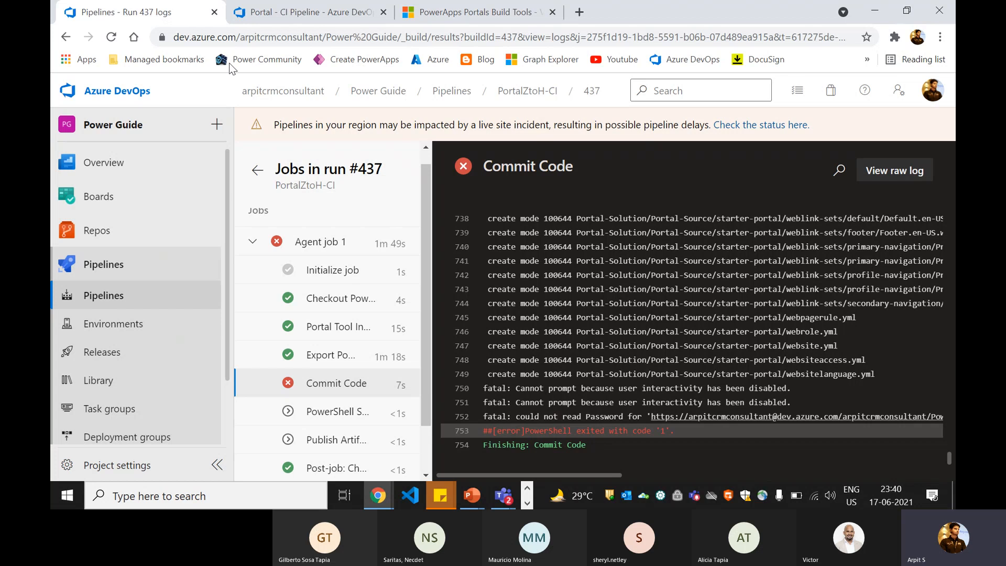
- Highlight the Power Guide Repo name in the fatal 'could not read Password' error line
left_click_drag(576, 475, 704, 470)
left_click_drag(711, 417, 874, 419)
left_click(812, 418)
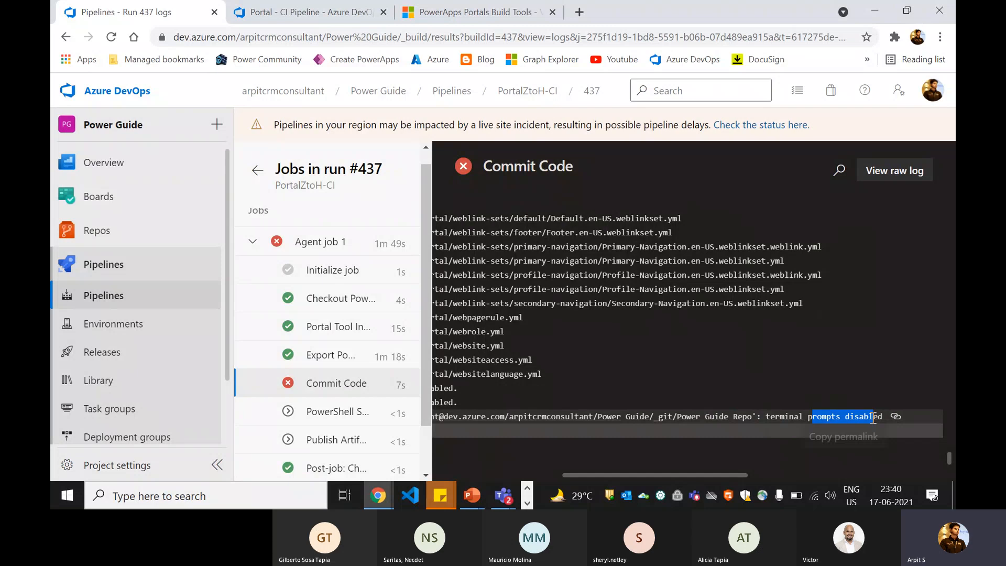
left_click(847, 419)
left_click_drag(668, 418, 857, 419)
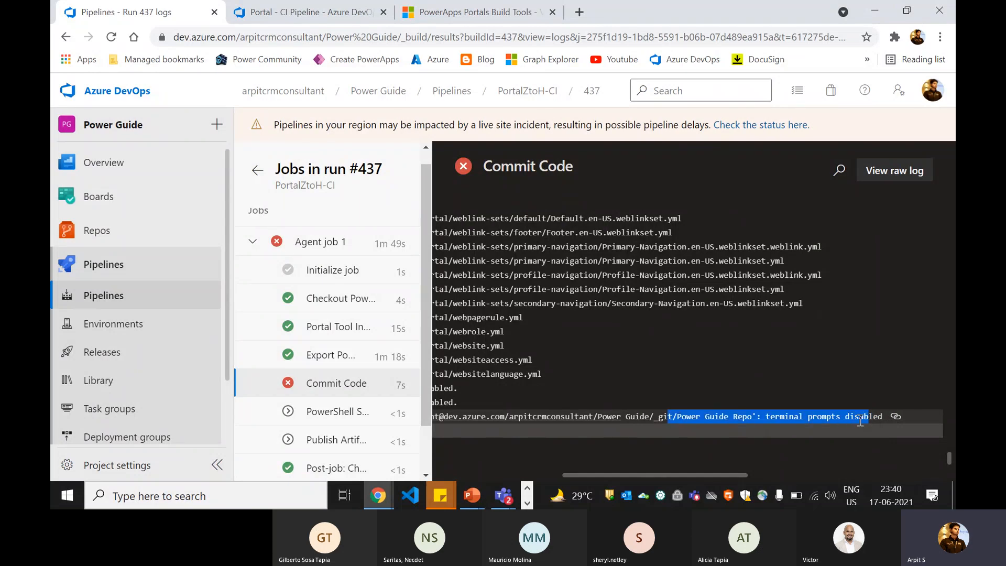
left_click(860, 419)
left_click_drag(675, 418, 859, 420)
left_click_drag(612, 474, 557, 474)
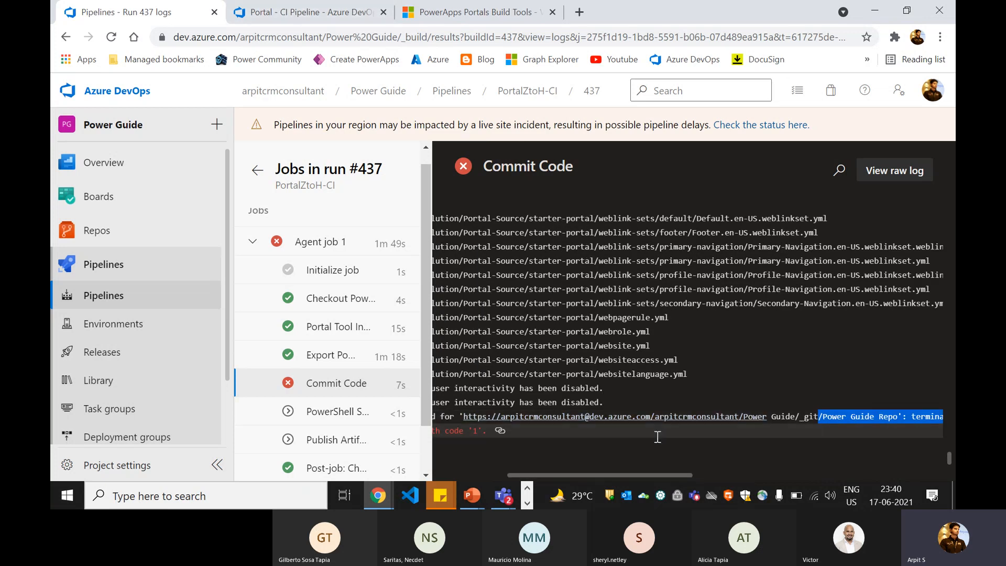
left_click_drag(653, 474, 742, 475)
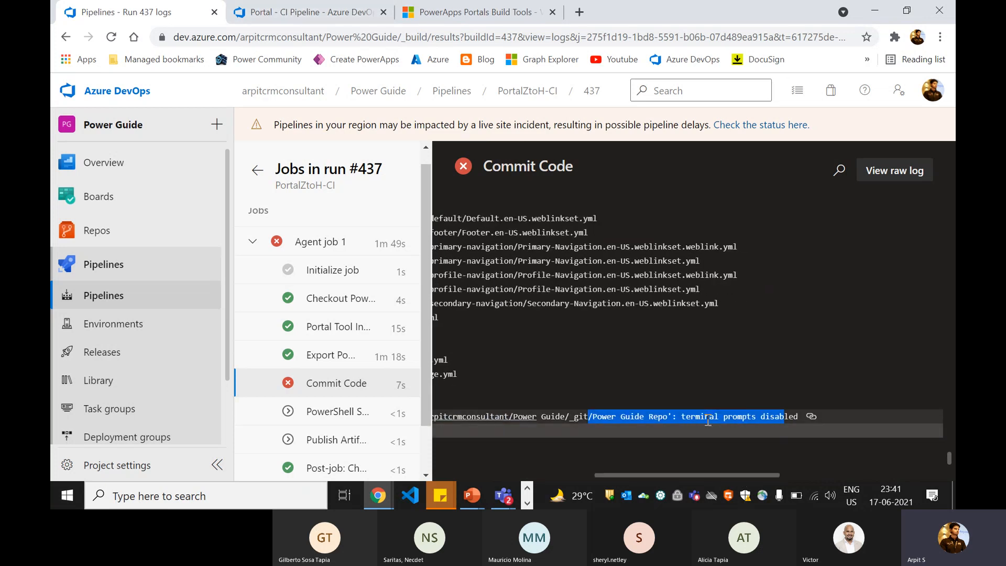
left_click(728, 420)
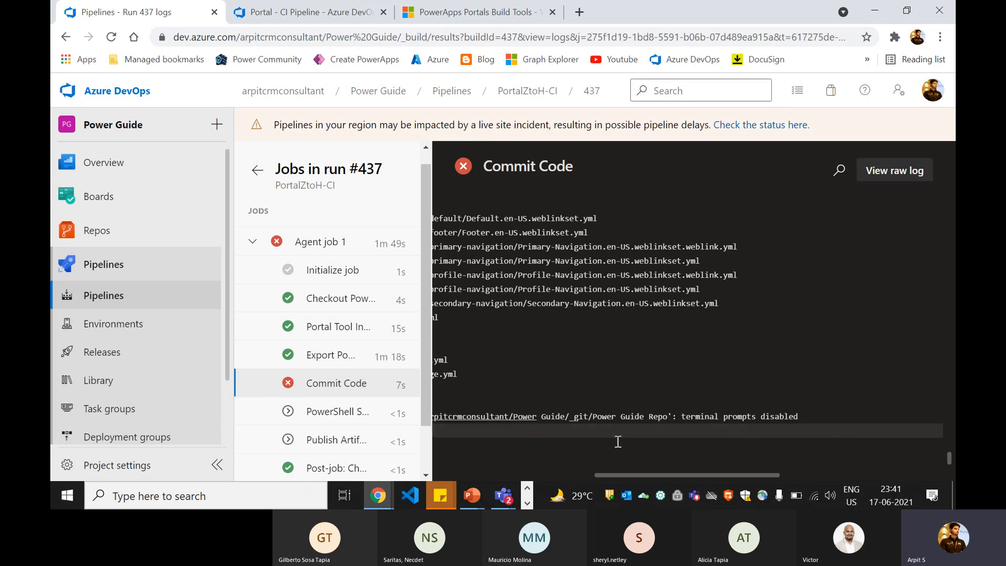
left_click_drag(642, 476, 467, 474)
- Go to the Permissions groups list in the Power Guide project settings
left_click(117, 477)
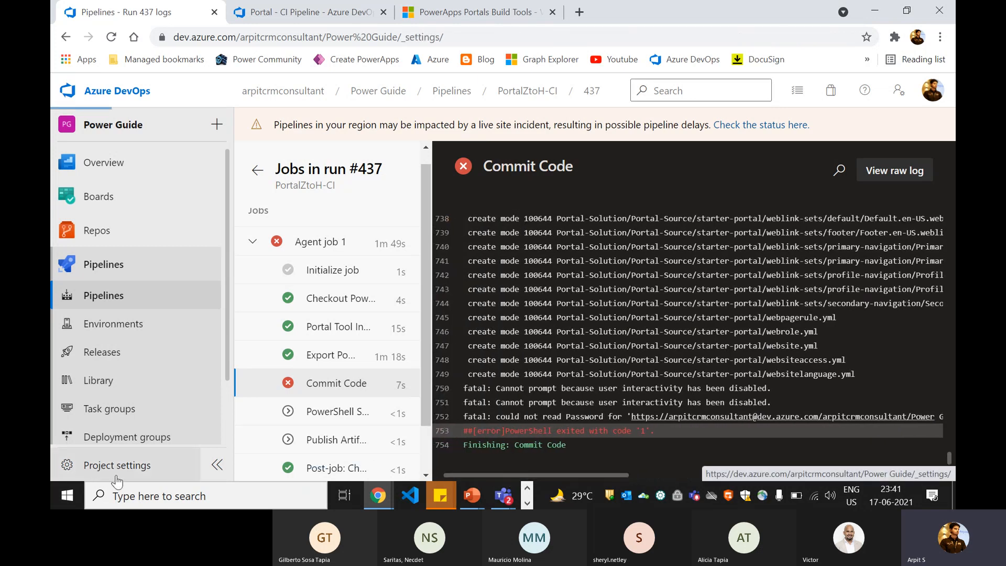
scroll(200, 351, "down", 5)
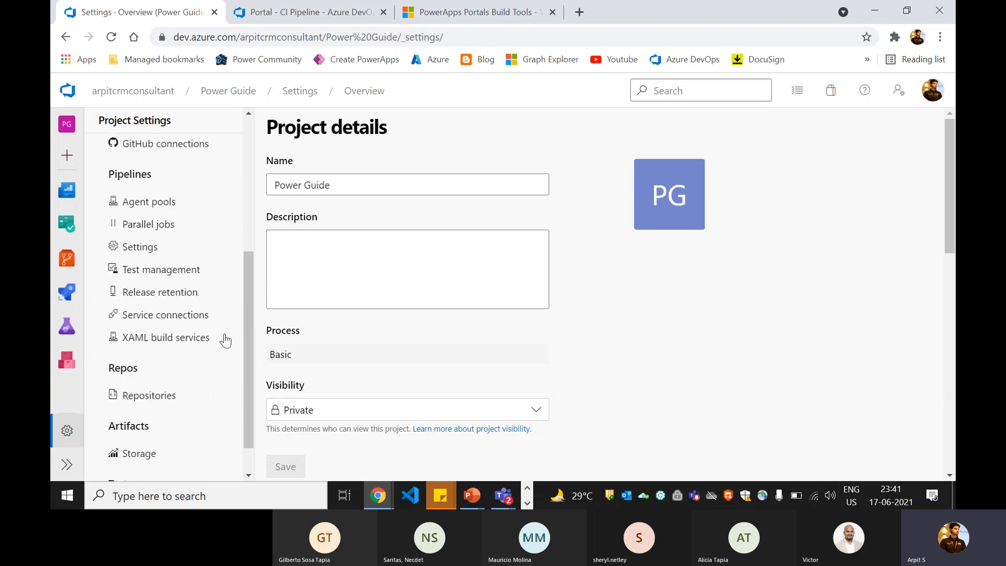
scroll(225, 341, "up", 5)
left_click(179, 268)
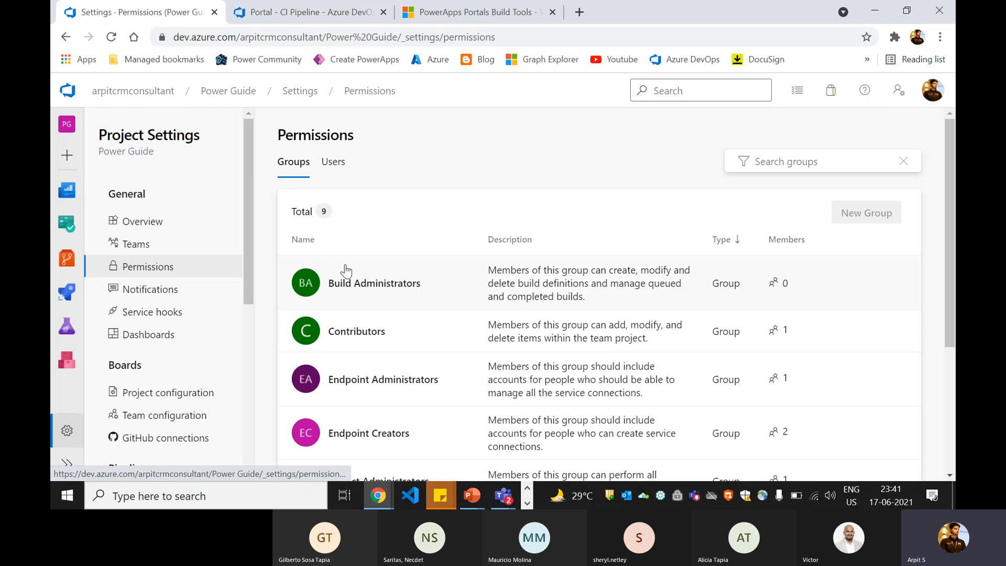
scroll(331, 293, "down", 3)
scroll(332, 235, "up", 3)
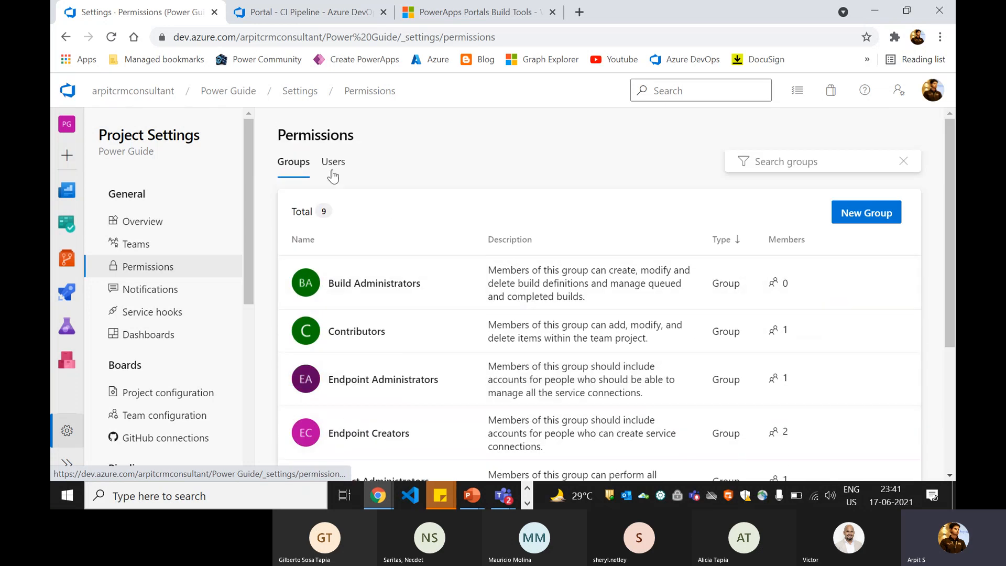
- Review the project user's permissions, all Allow (inherited), then go back to the projects page
left_click(333, 163)
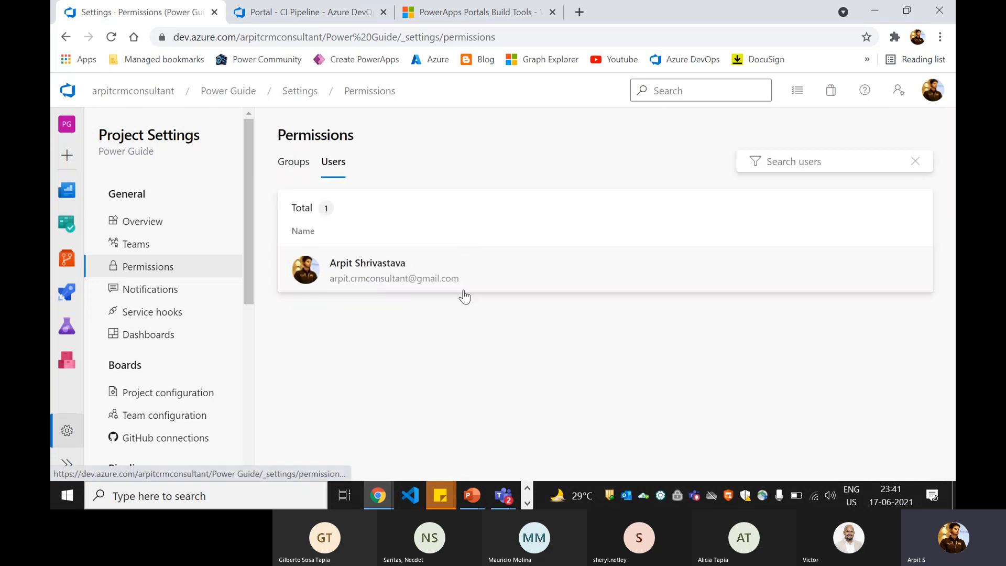
left_click(404, 283)
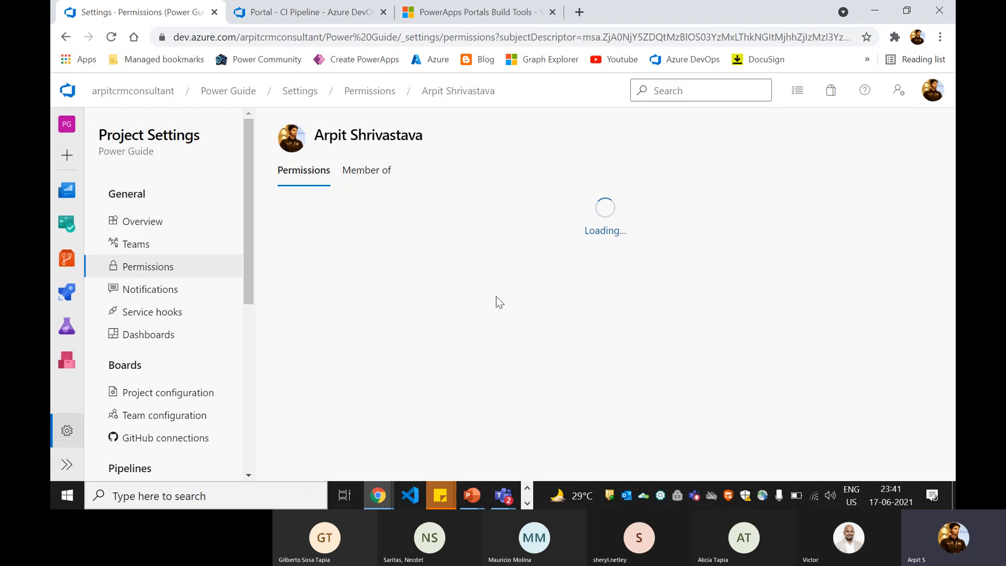
scroll(521, 287, "down", 7)
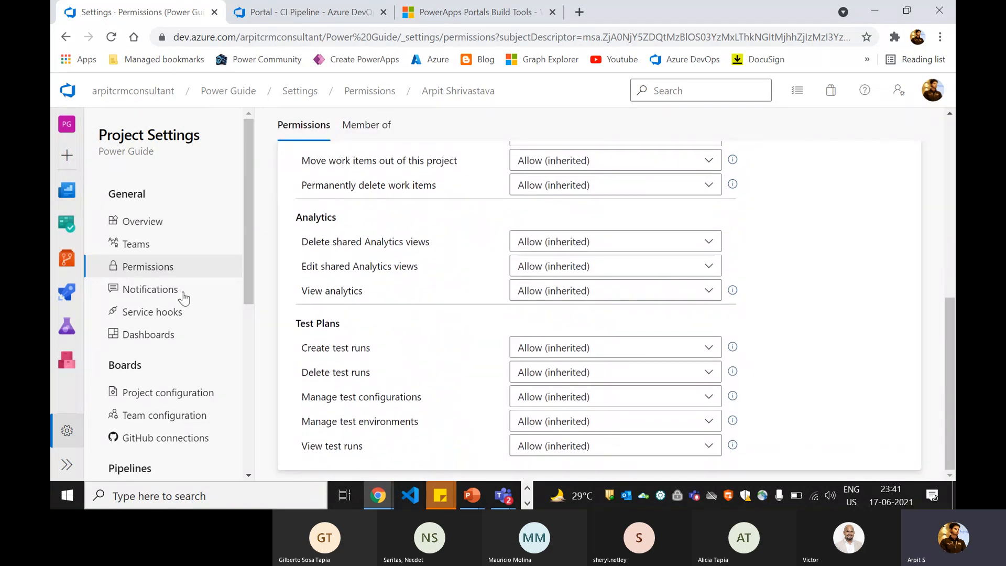
scroll(209, 290, "down", 6)
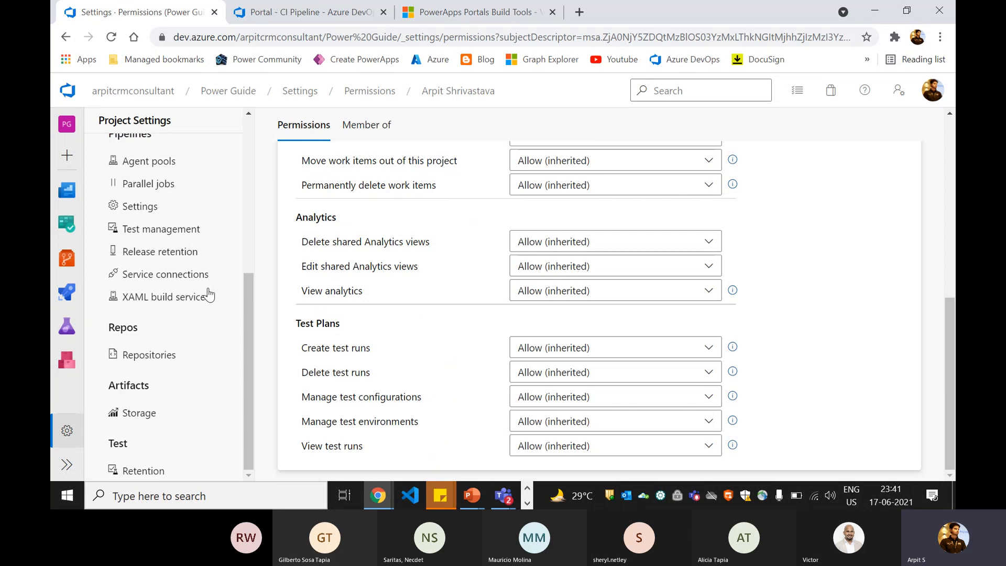
scroll(201, 290, "up", 1)
scroll(199, 289, "up", 5)
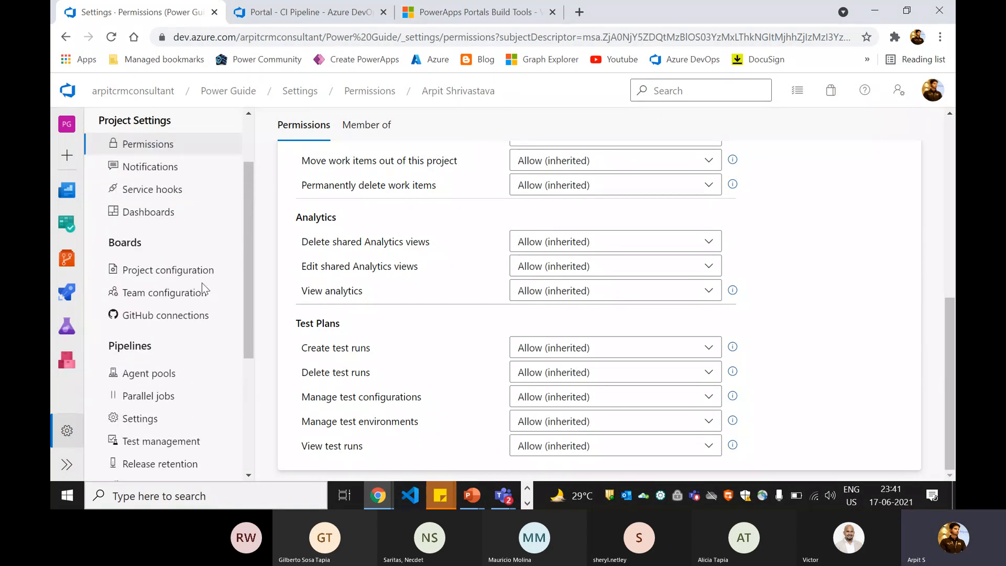
scroll(202, 287, "up", 2)
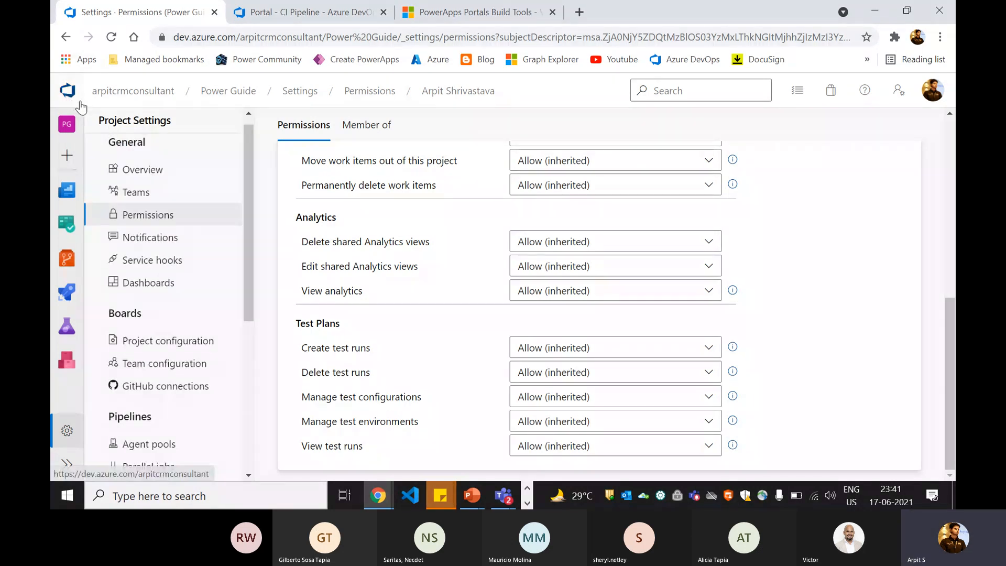
left_click(68, 102)
- Go to Repos > Repositories in the Power Guide project settings to list its three repositories
left_click(378, 251)
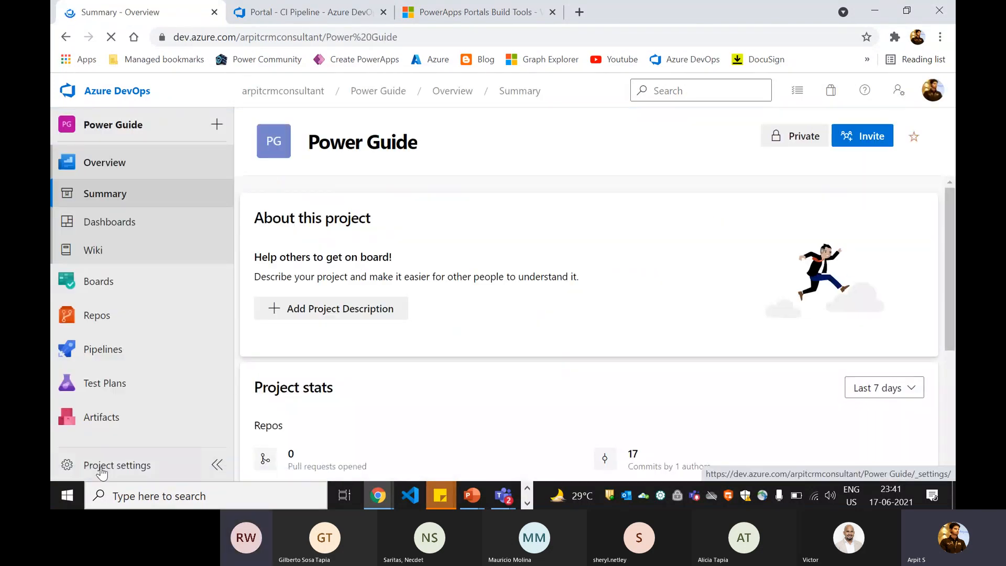
left_click(82, 470)
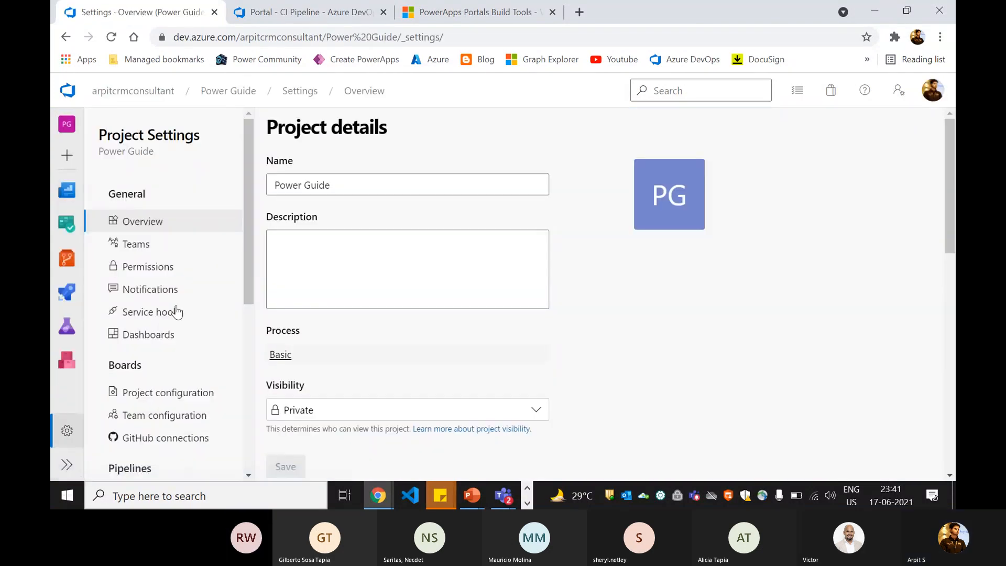
scroll(176, 315, "down", 1)
scroll(176, 314, "down", 5)
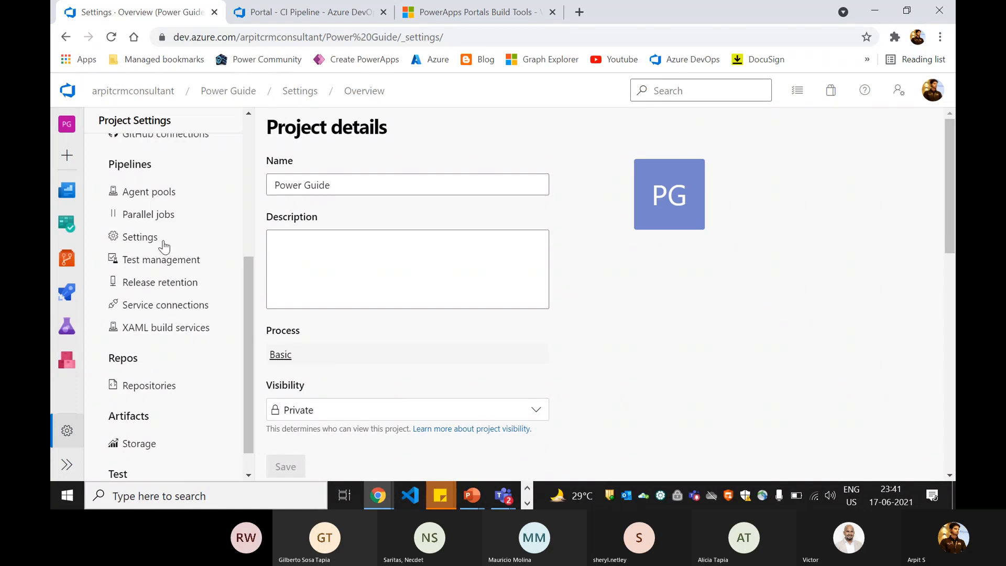
scroll(164, 245, "down", 1)
scroll(167, 343, "up", 2)
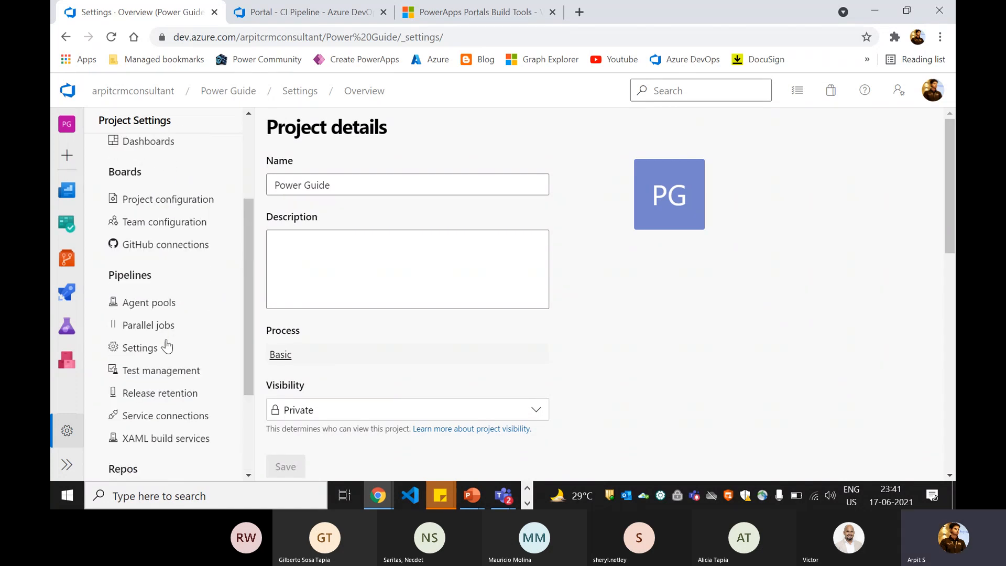
scroll(152, 367, "down", 2)
left_click(152, 356)
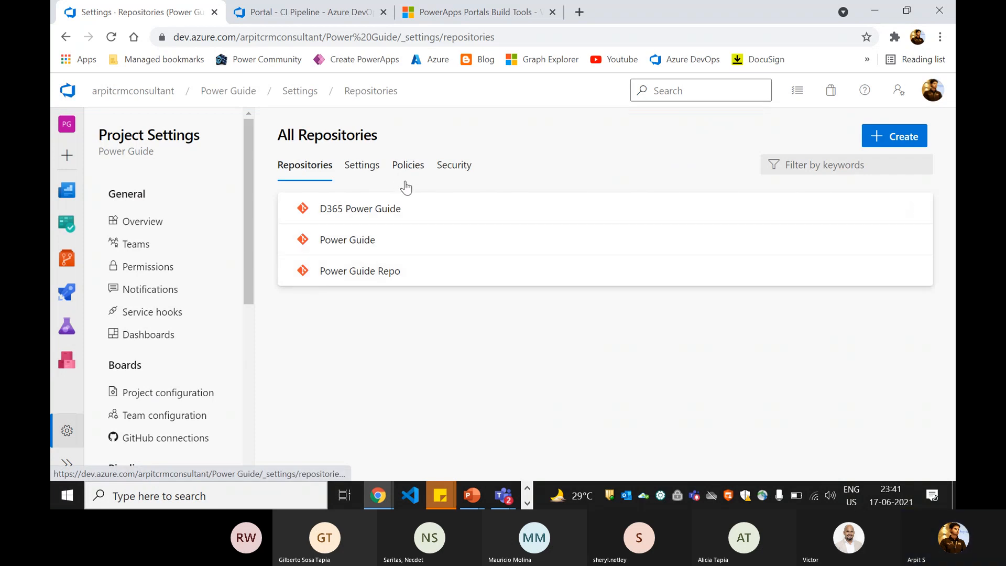
- Show the Security permissions list for the Power Guide Repo repository
left_click(445, 167)
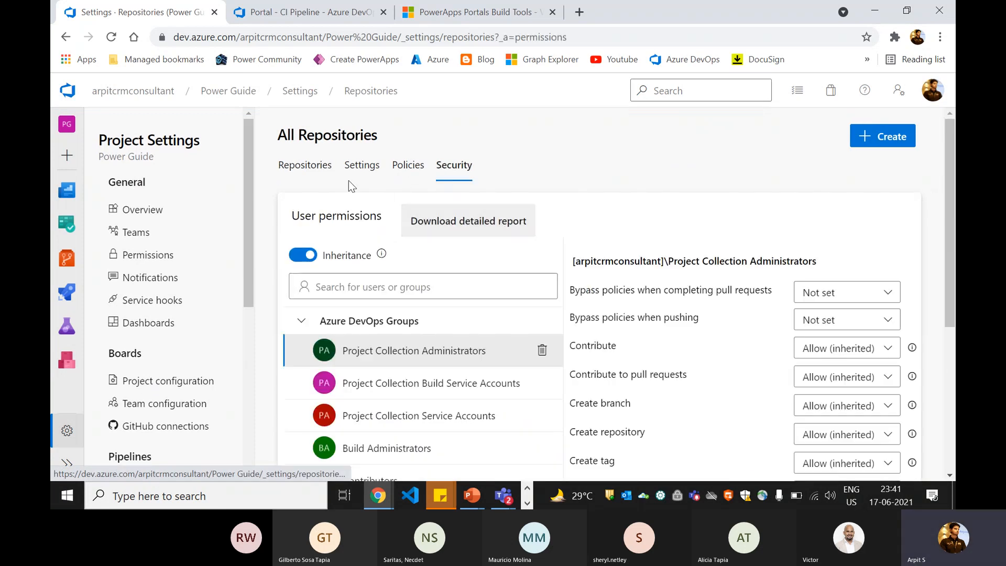
left_click(324, 177)
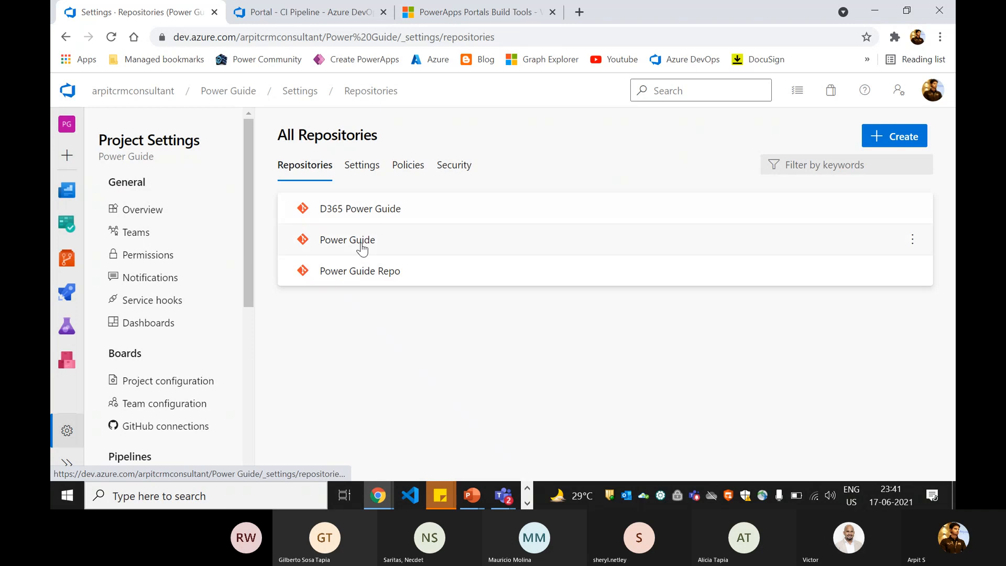
left_click(389, 271)
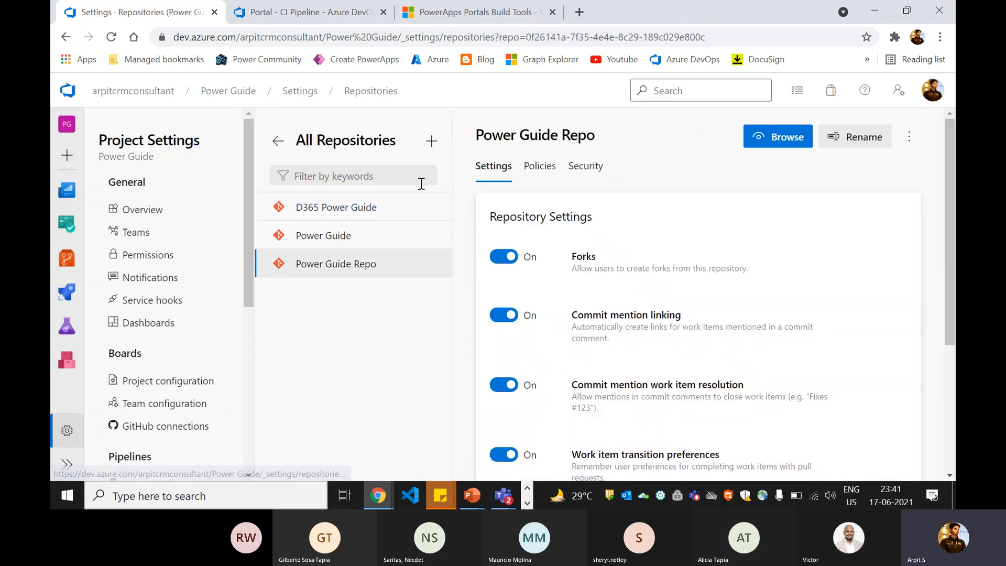
left_click(582, 177)
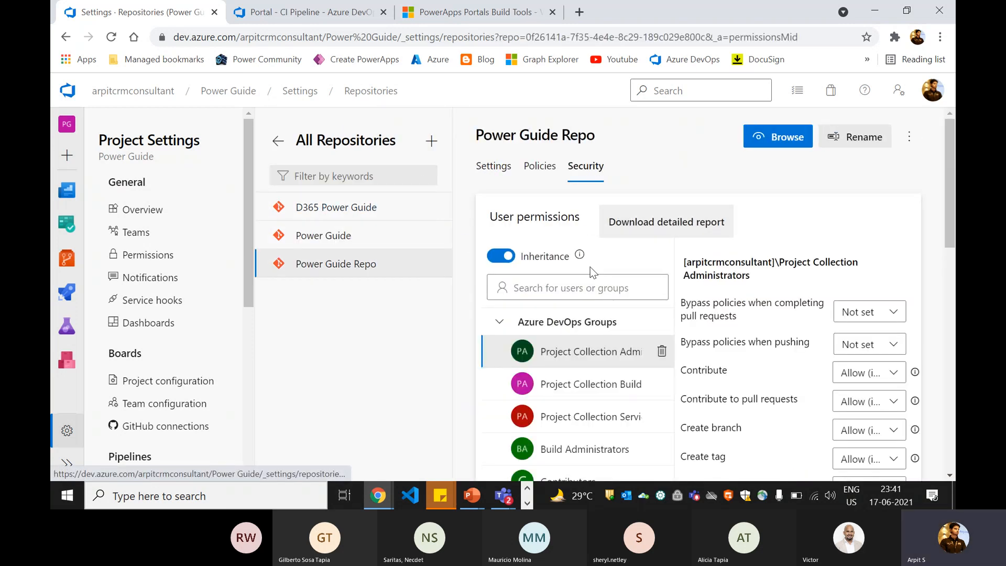
scroll(589, 266, "down", 3)
scroll(588, 266, "down", 3)
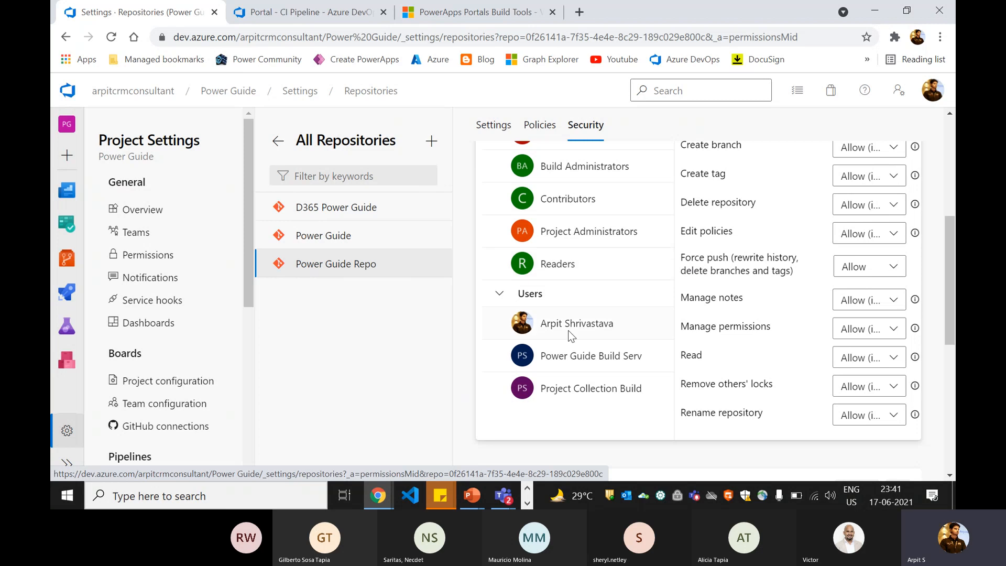
scroll(610, 325, "up", 1)
scroll(612, 321, "up", 3)
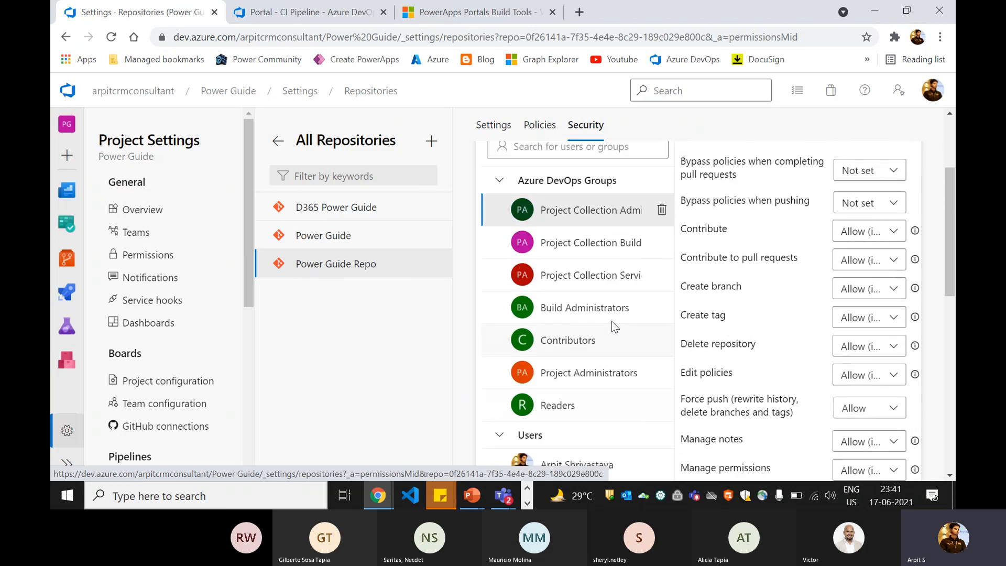
scroll(611, 320, "down", 2)
scroll(611, 325, "up", 2)
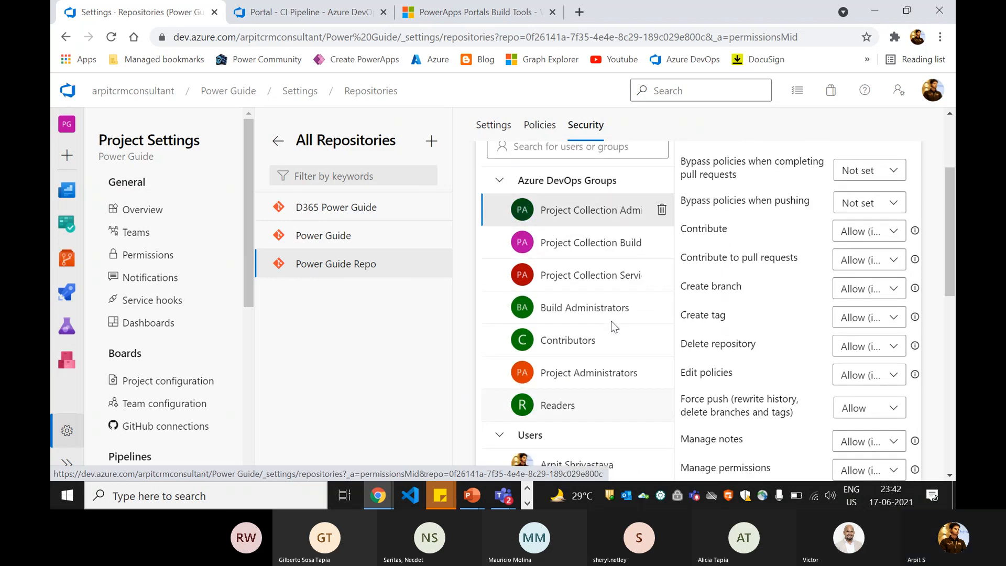
scroll(611, 321, "down", 2)
- Check the Project Collection Build group's permissions, Contribute Not set, comparing with the CI pipeline tab
left_click(579, 403)
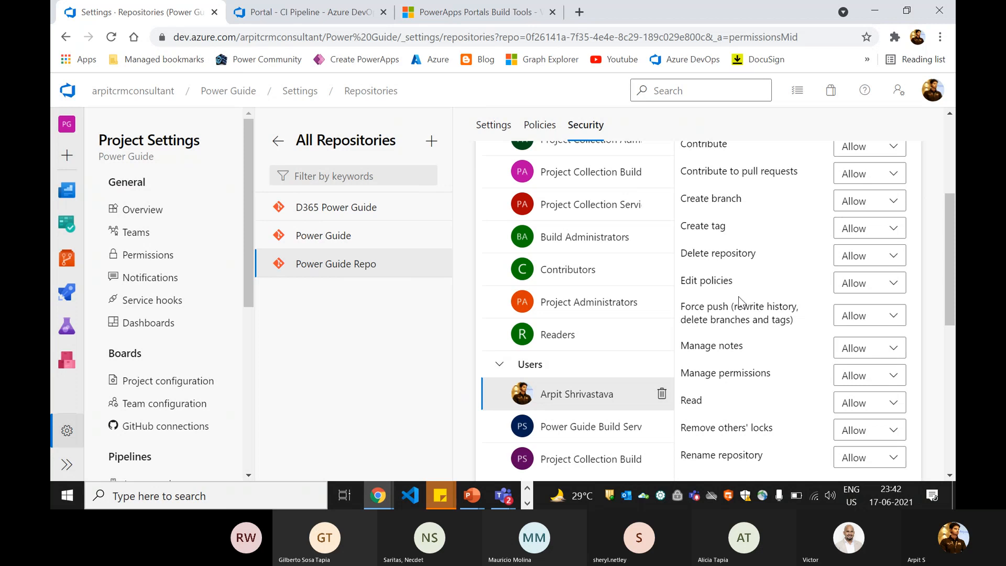
scroll(632, 288, "up", 2)
left_click(598, 244)
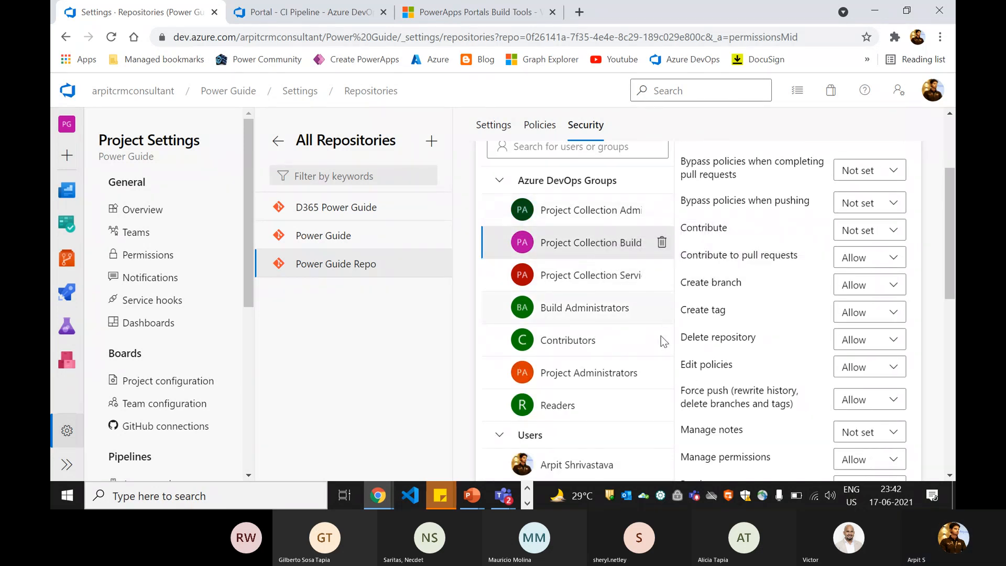
scroll(659, 344, "down", 1)
scroll(646, 355, "up", 1)
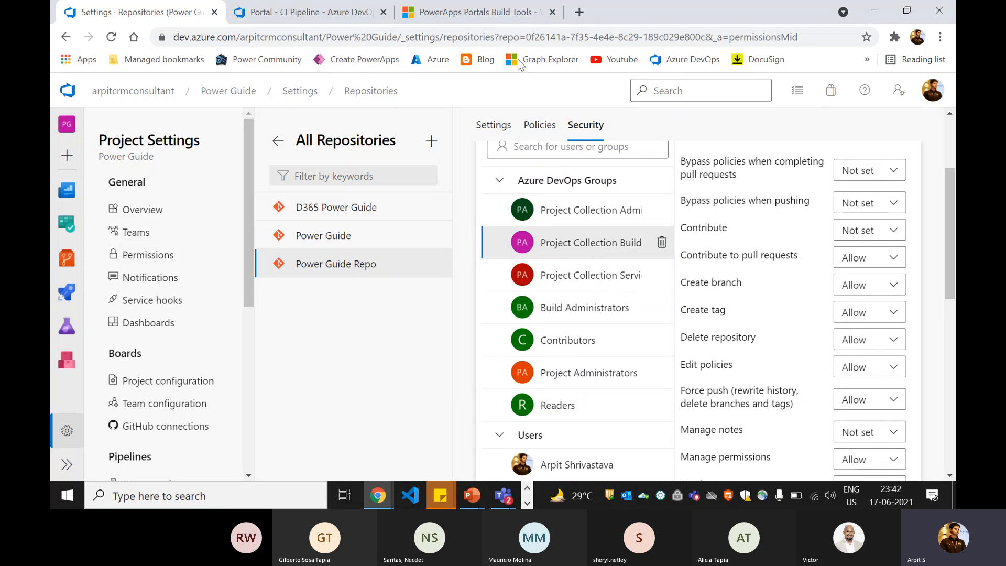
left_click(280, 16)
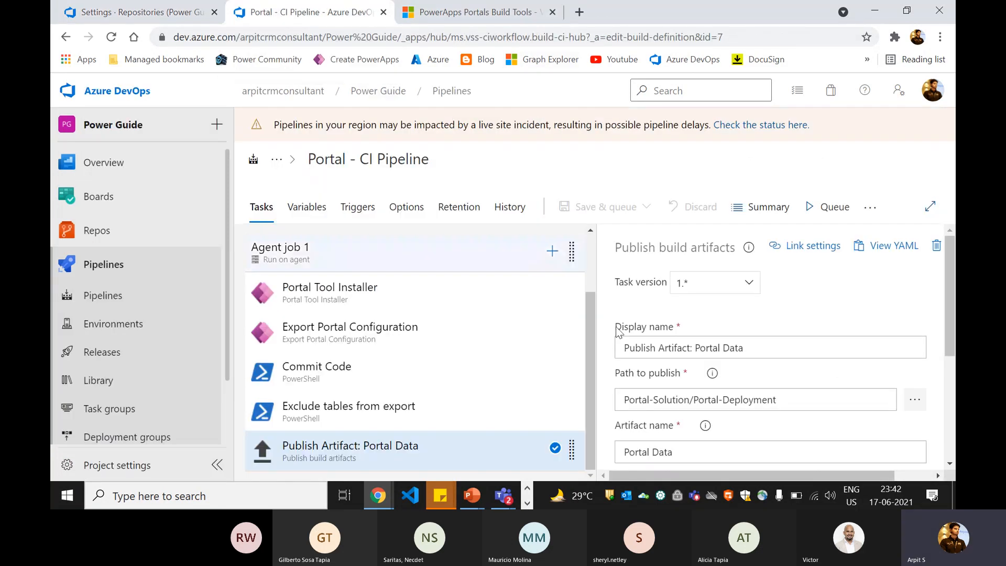
left_click(173, 12)
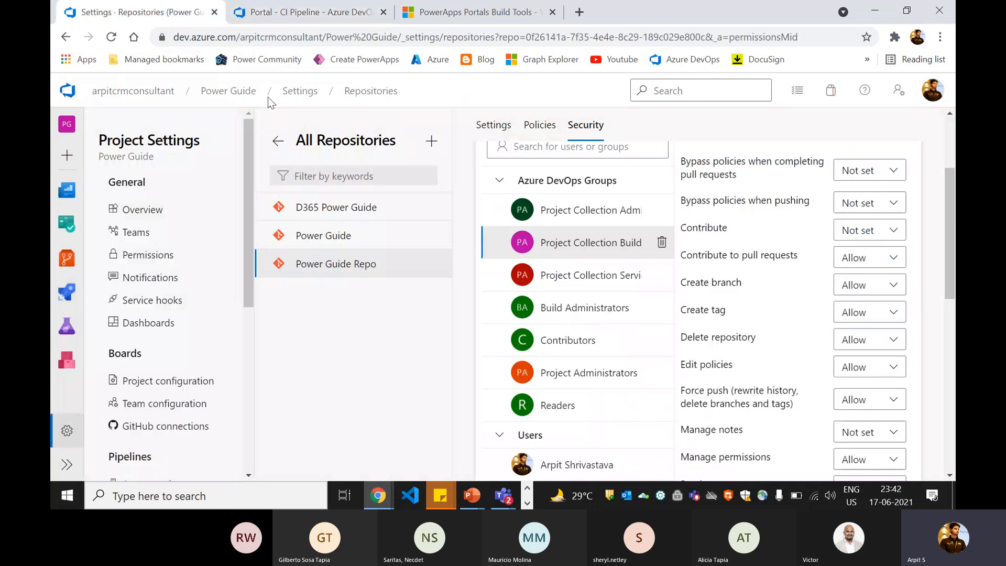
- Set Contribute to Allow for Project Collection Build Service Accounts on Power Guide Repo
left_click(859, 235)
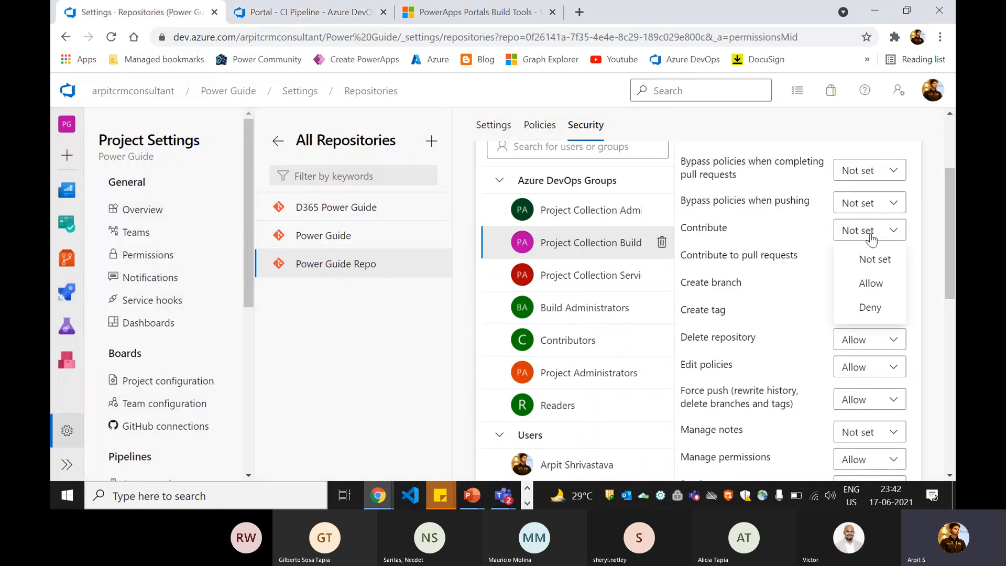
left_click(871, 288)
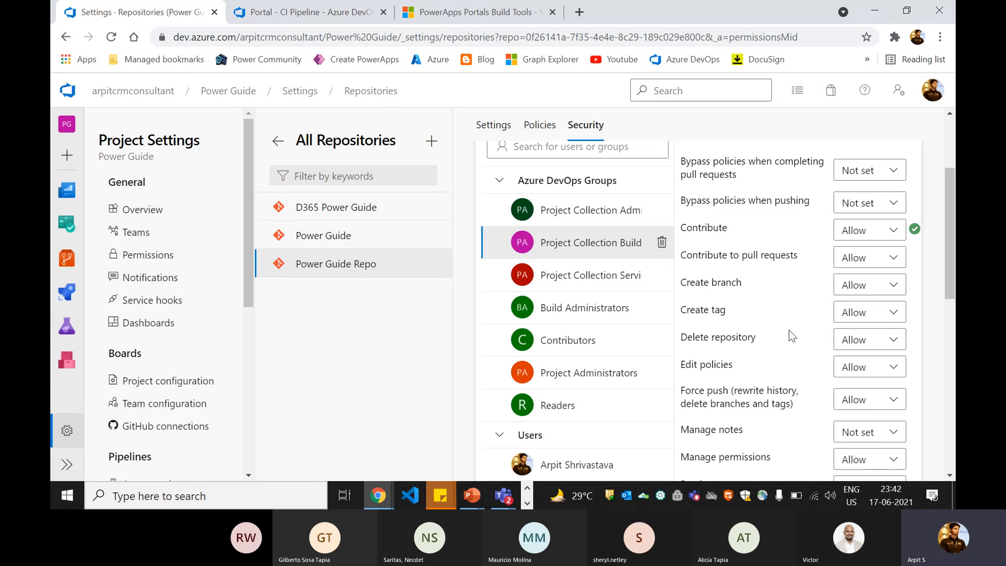
scroll(791, 336, "down", 5)
scroll(613, 386, "up", 3)
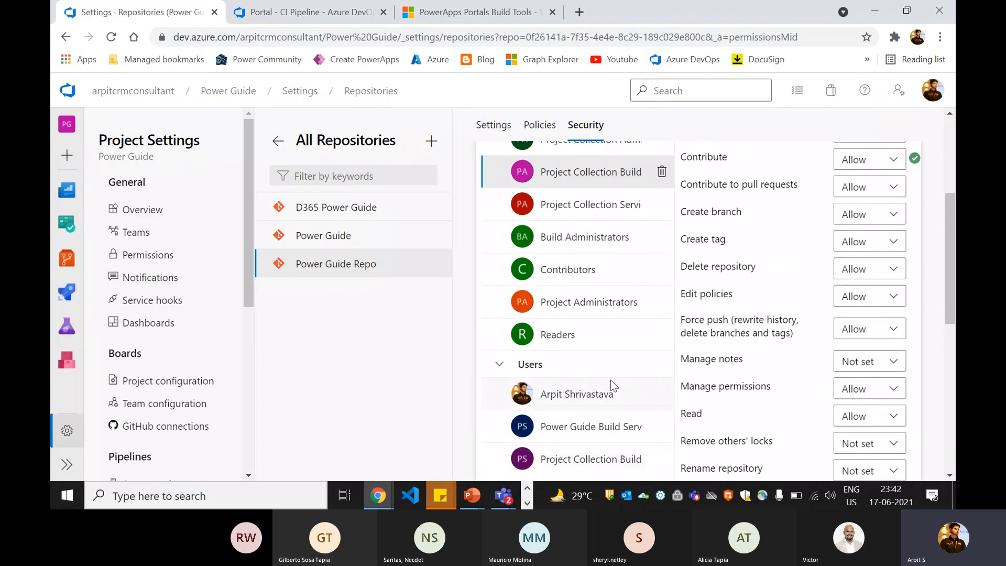
scroll(613, 386, "up", 2)
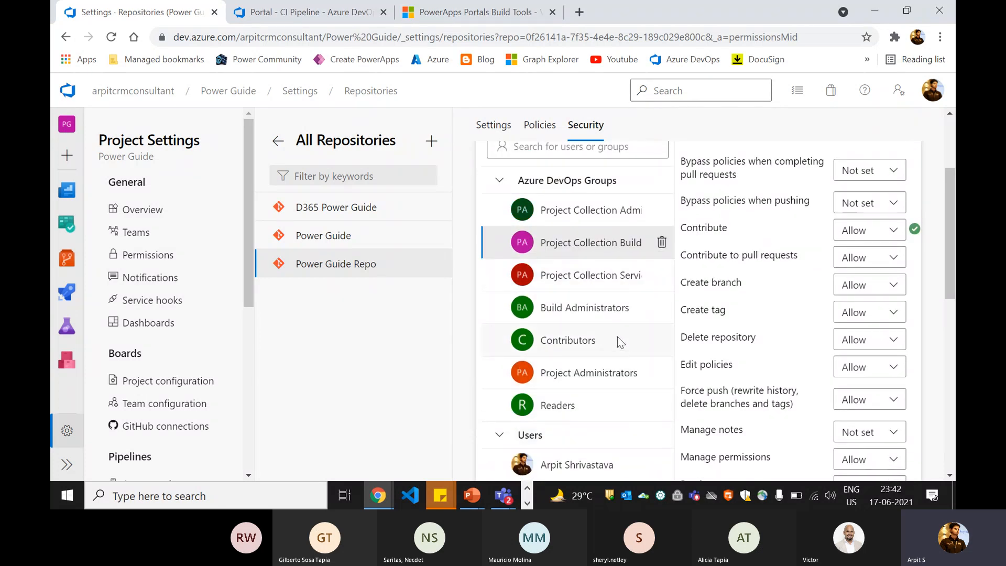
- Set Contribute to Allow for Project Collection Service Accounts on Power Guide Repo
left_click(606, 285)
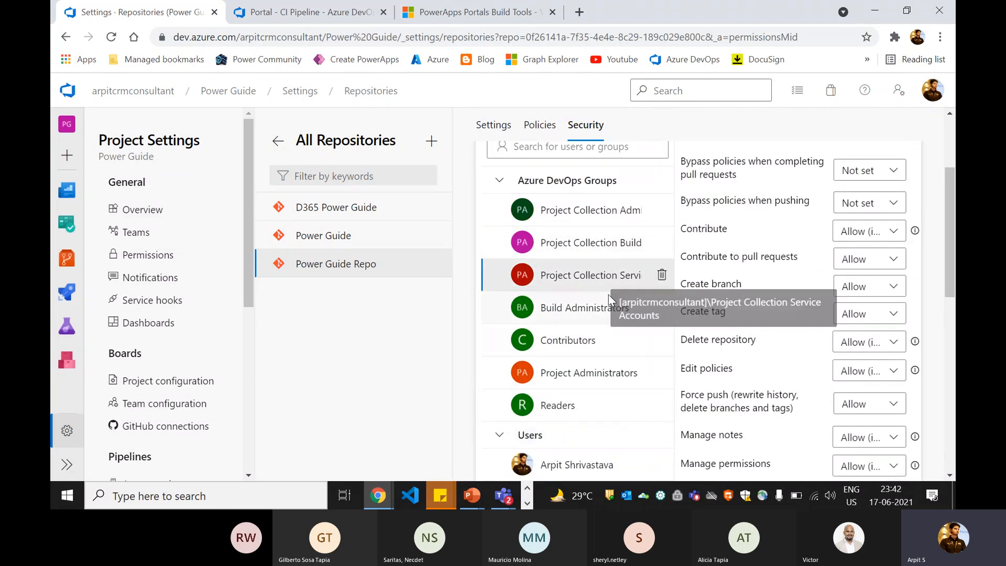
left_click(877, 235)
left_click(869, 283)
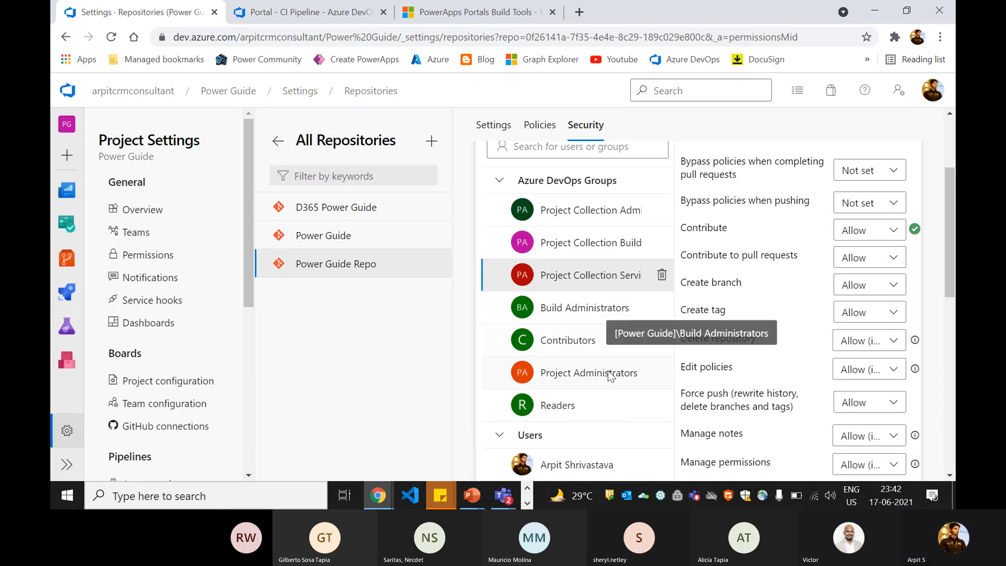
scroll(645, 354, "down", 4)
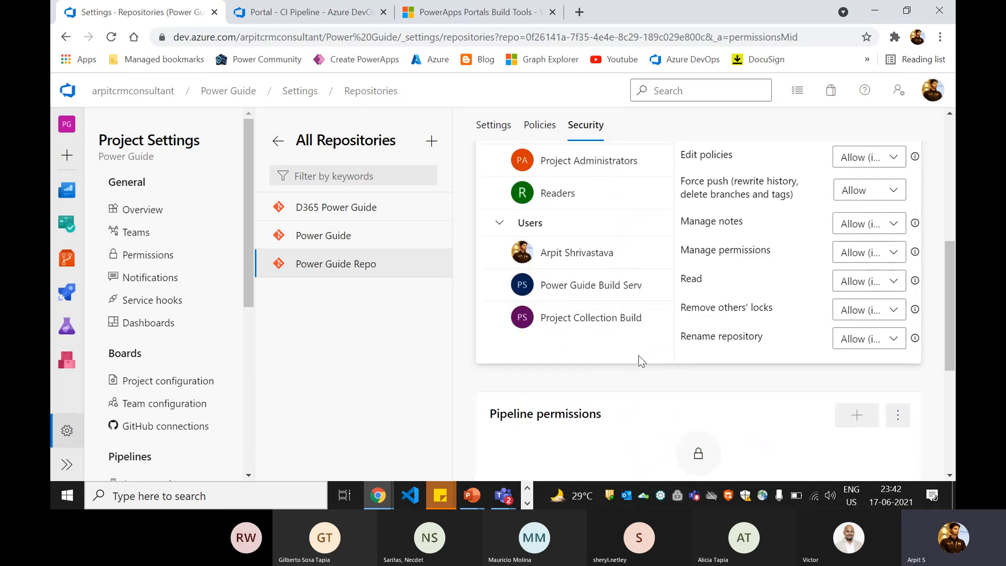
scroll(638, 364, "up", 5)
scroll(635, 360, "up", 2)
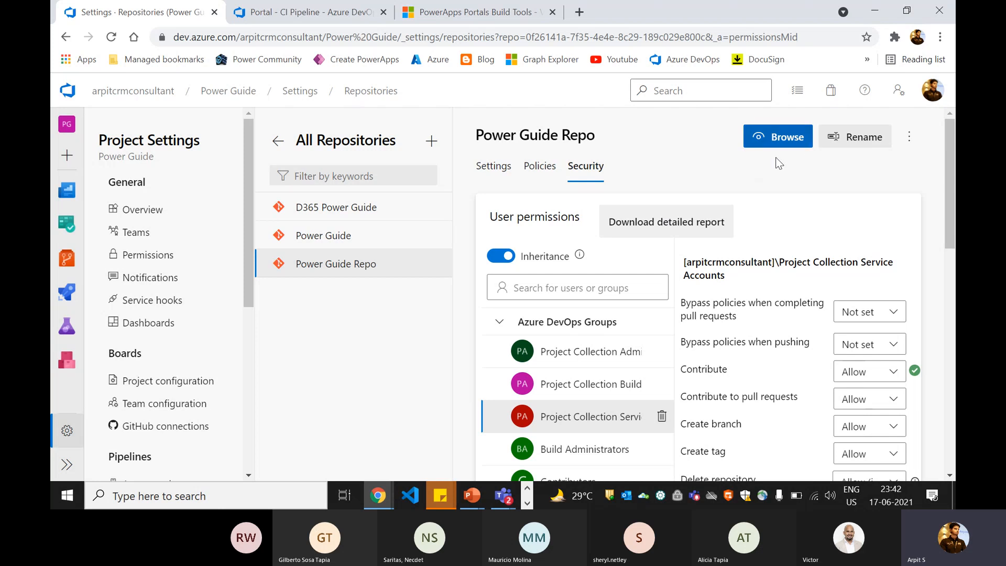
scroll(576, 340, "down", 4)
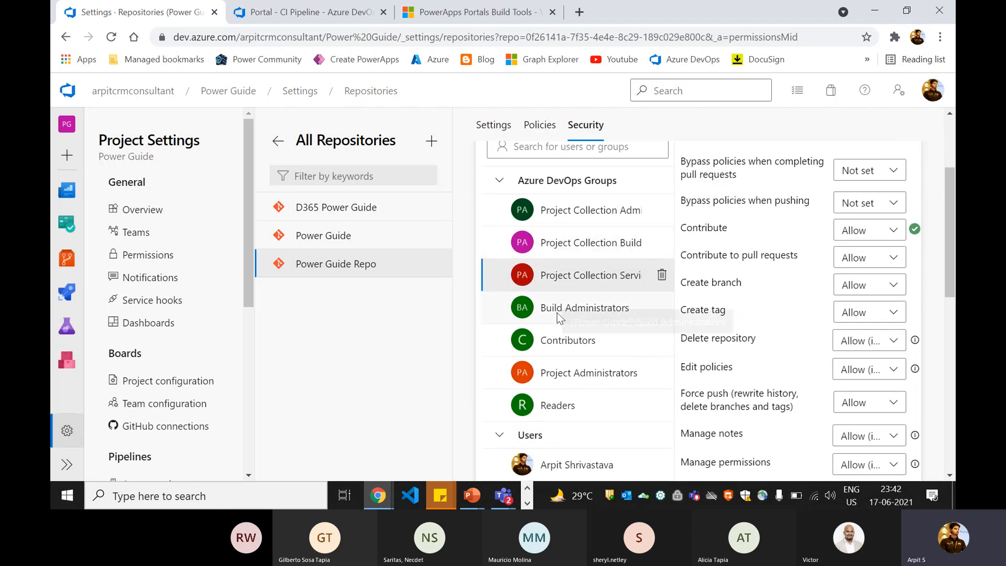
- Review the Power Guide Build Service and Project Collection Build permissions, then return to projects home
left_click(623, 428)
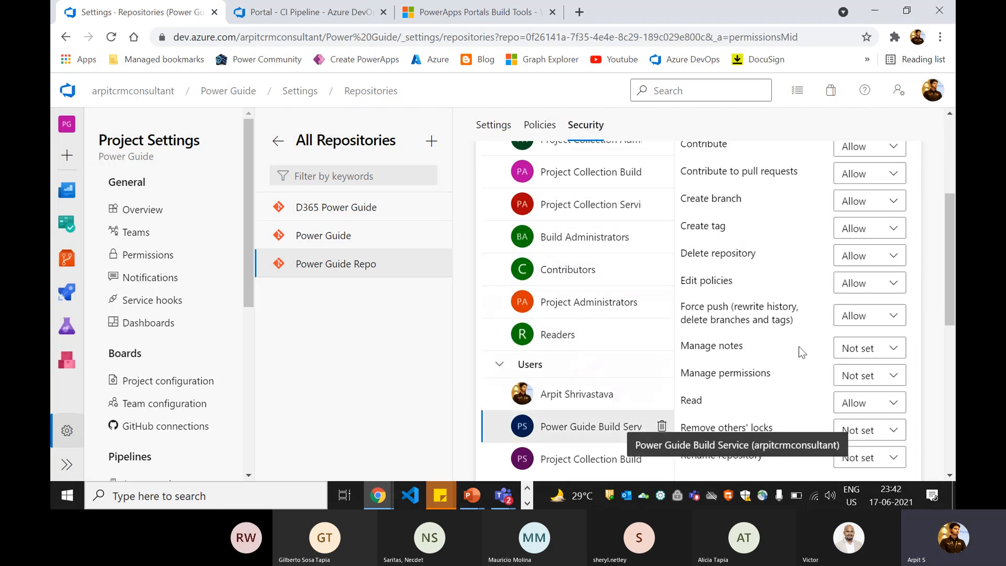
scroll(811, 283, "up", 1)
scroll(806, 275, "up", 2)
scroll(710, 340, "down", 5)
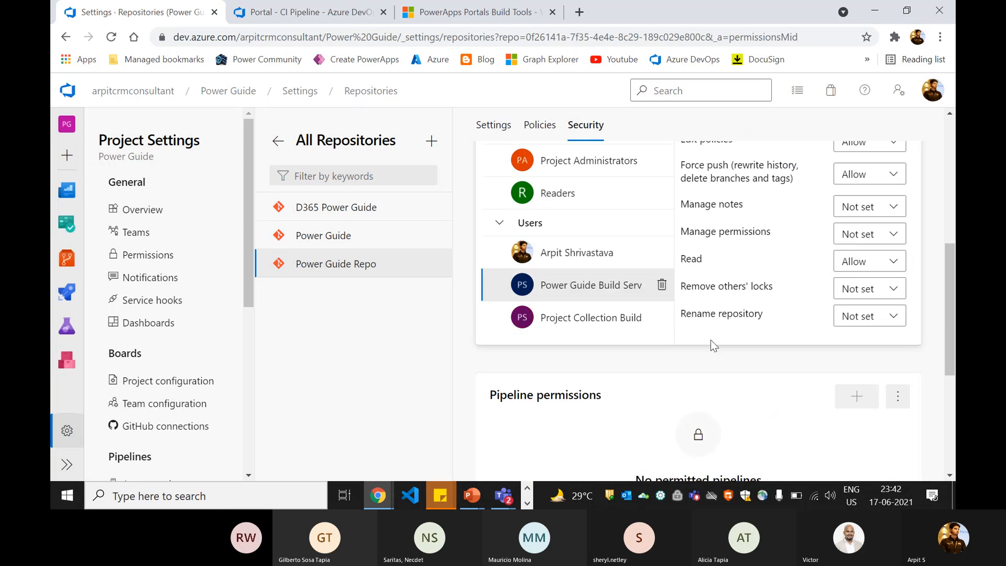
left_click(612, 310)
scroll(786, 262, "up", 3)
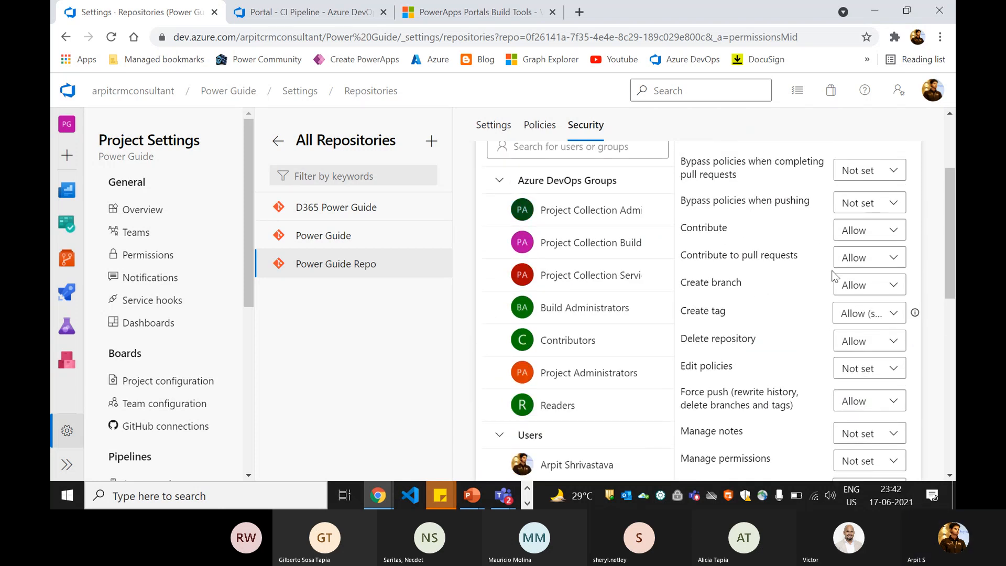
scroll(785, 262, "up", 2)
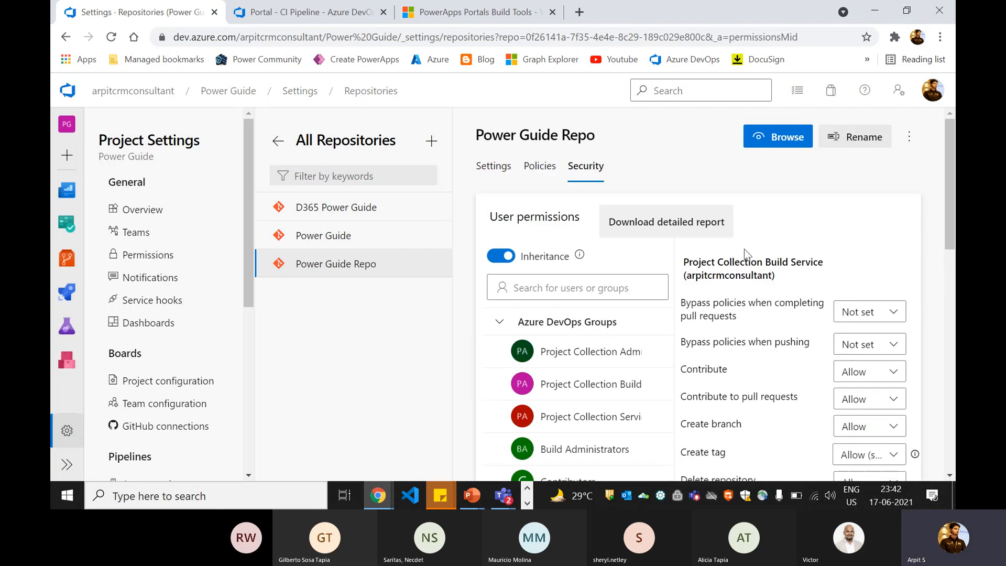
scroll(586, 280, "down", 3)
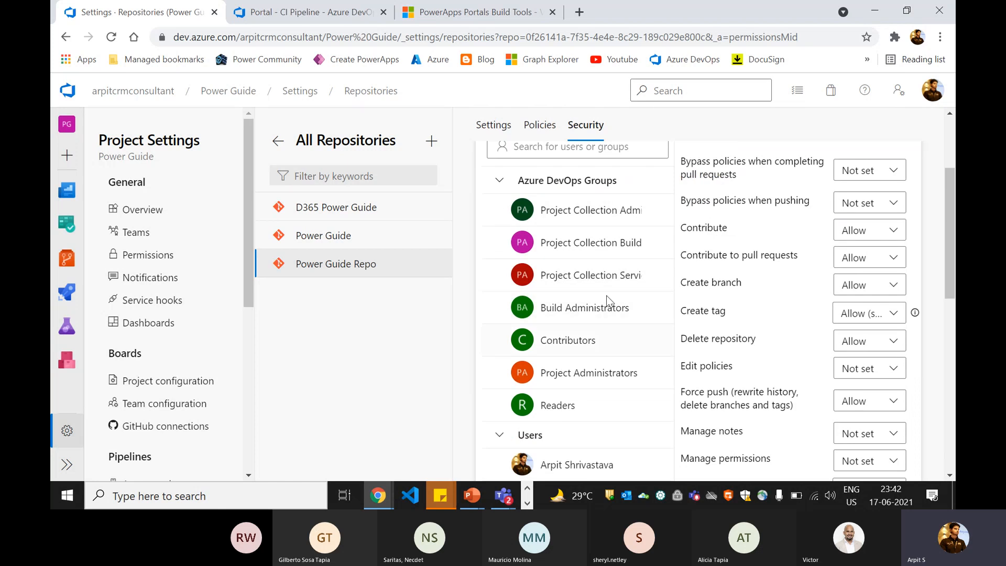
scroll(593, 335, "up", 3)
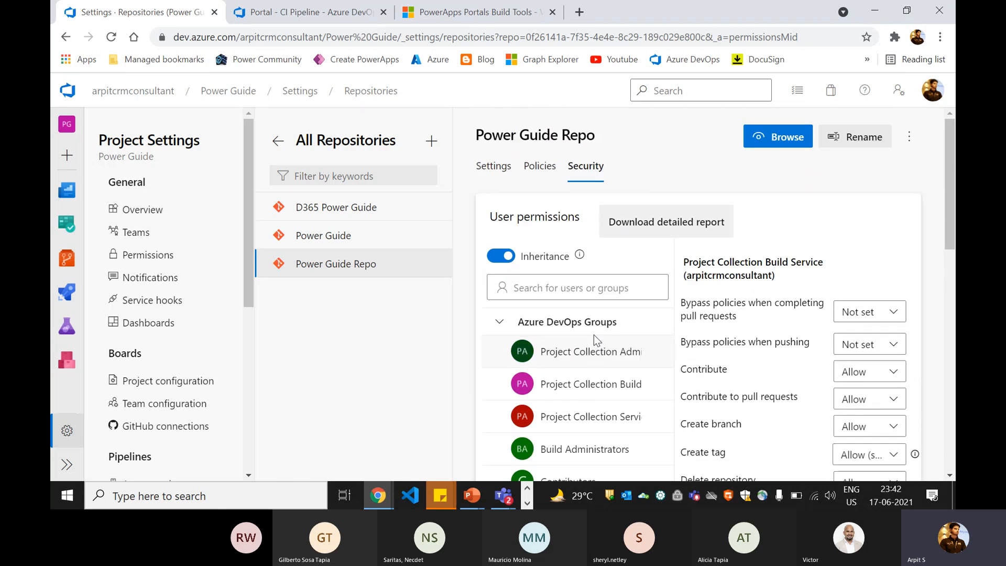
left_click(74, 94)
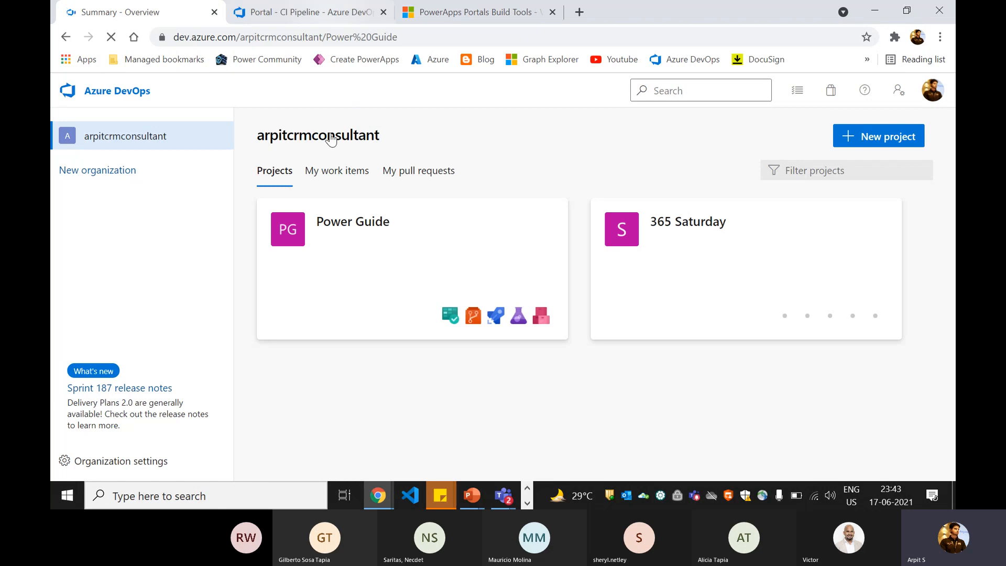
- Browse the Power Guide Repo files, expanding and collapsing Portal-Solution and Portal-Deployment
mouse_move(122, 276)
left_click(124, 315)
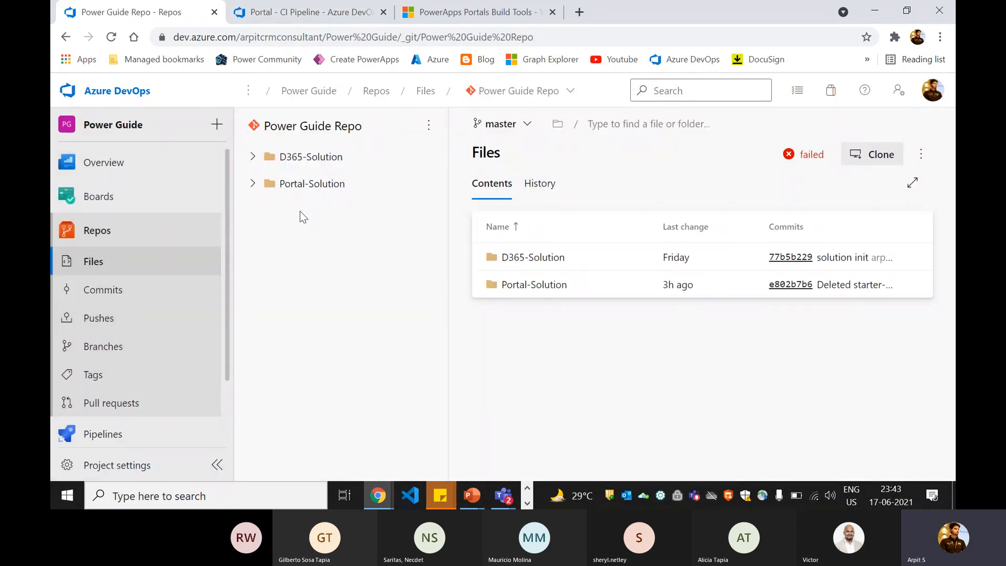
left_click(253, 183)
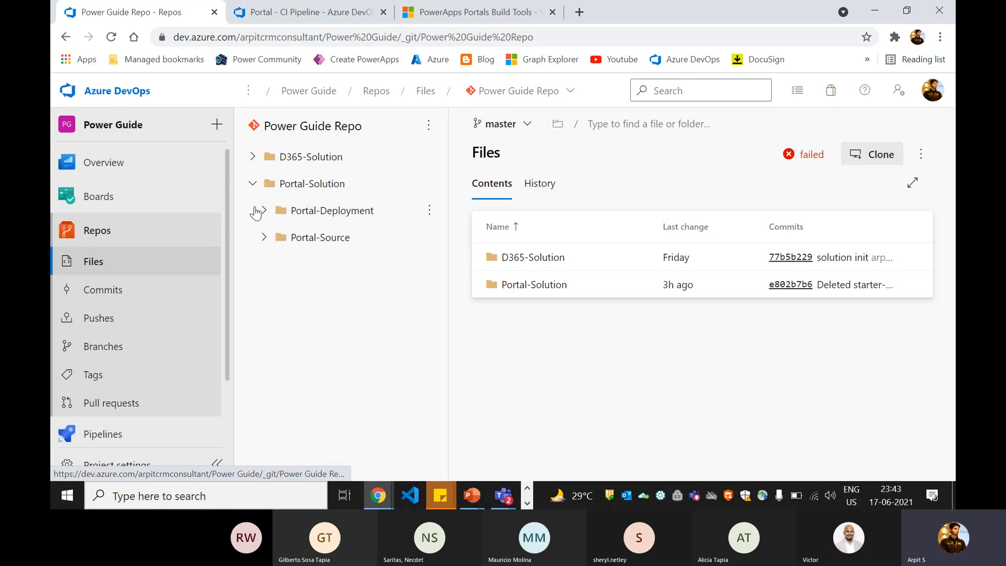
left_click(264, 210)
left_click(265, 211)
left_click(252, 183)
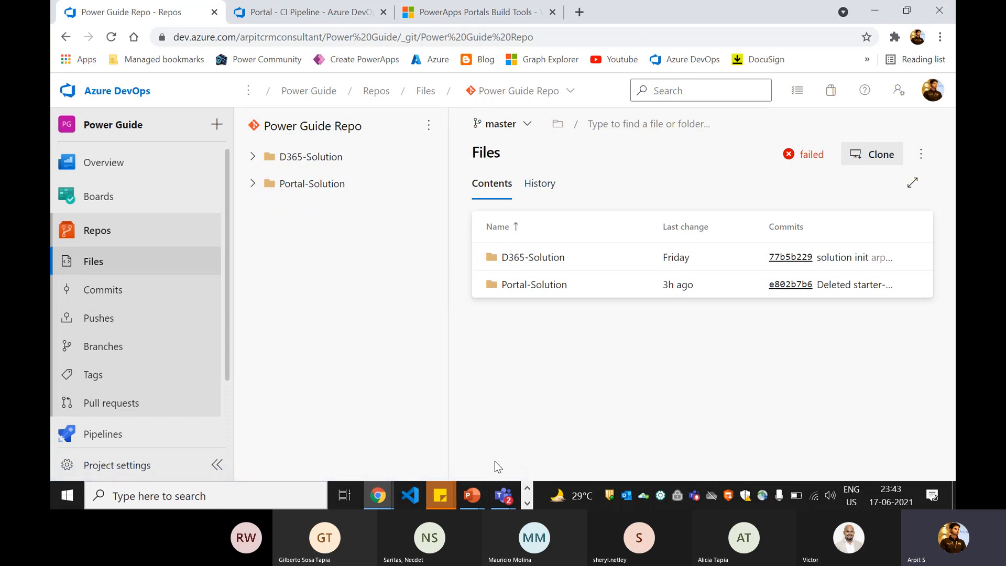
- Stop sharing the screen from the Teams meeting window
mouse_move(503, 495)
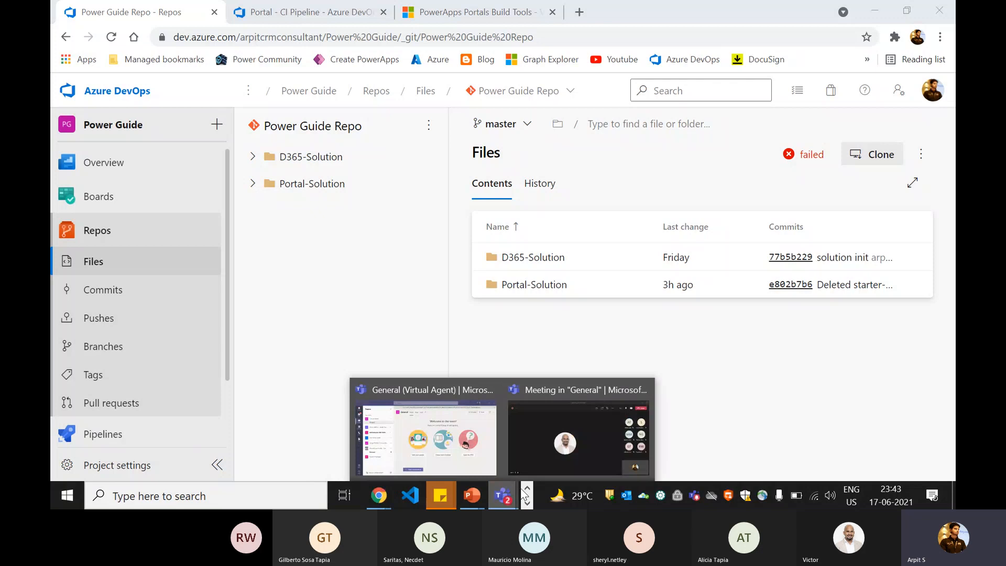
left_click(538, 439)
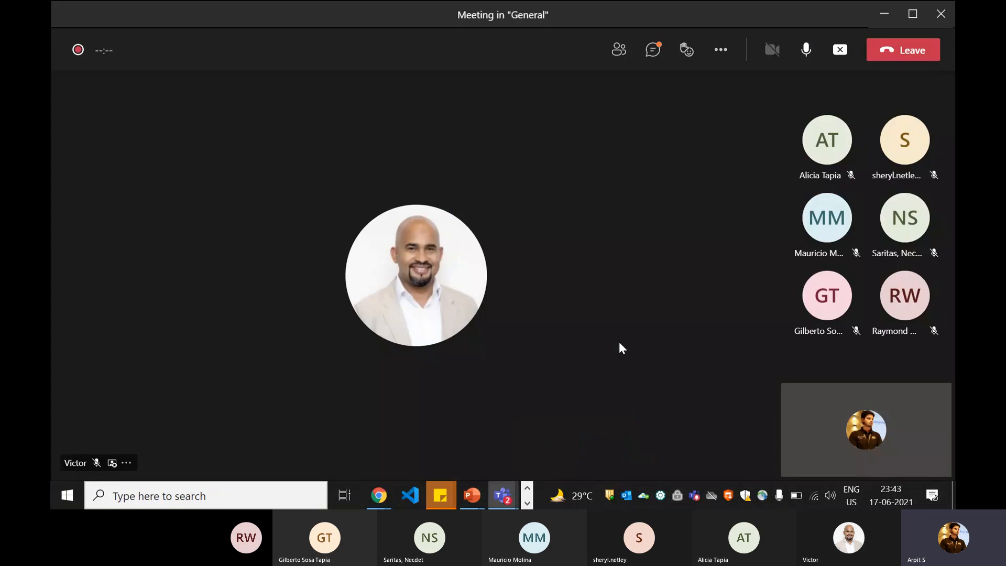
left_click(839, 50)
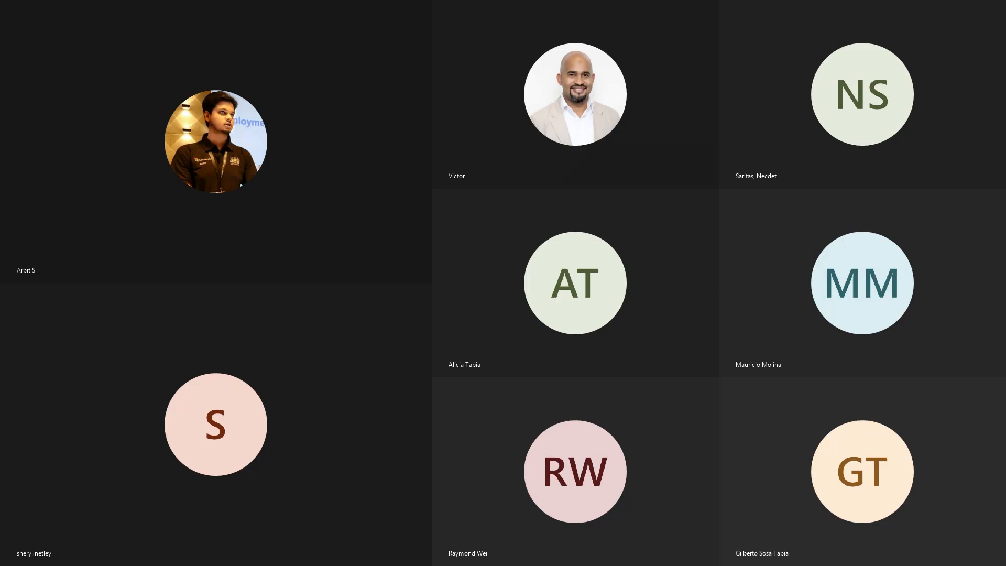